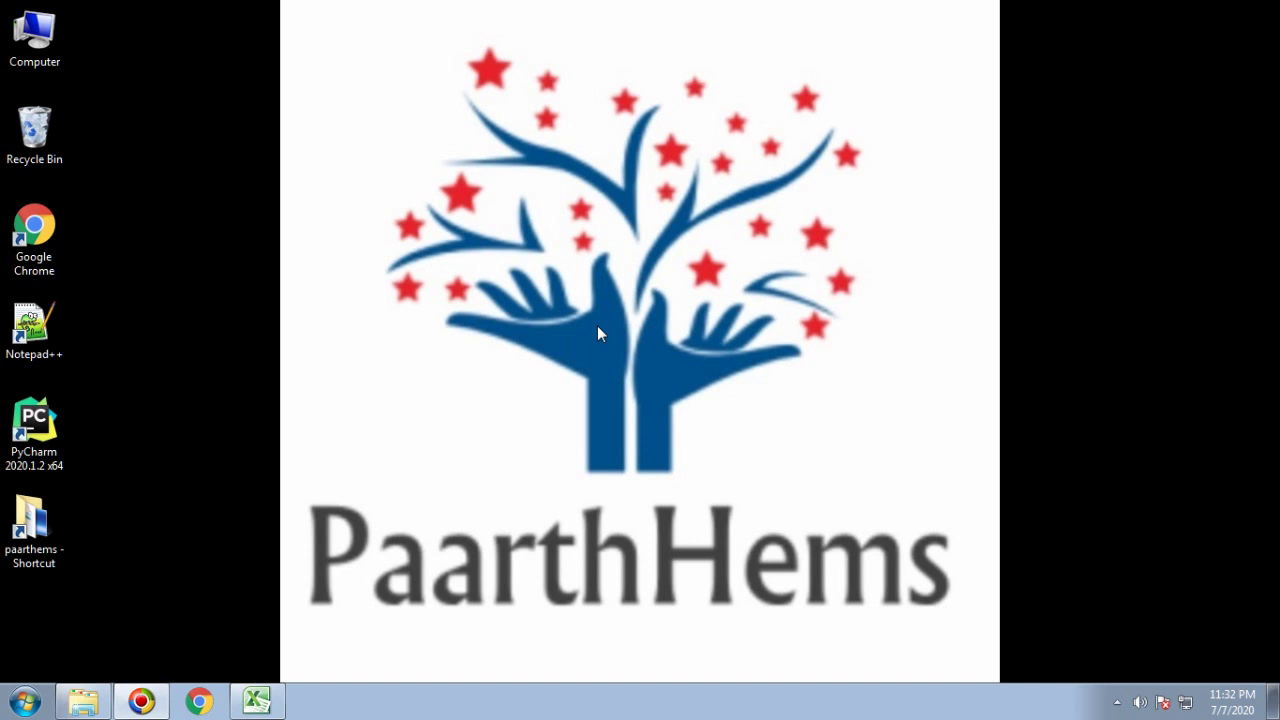
Step: Bring the Excel workbook with the inflation-rate table to the front
click(257, 701)
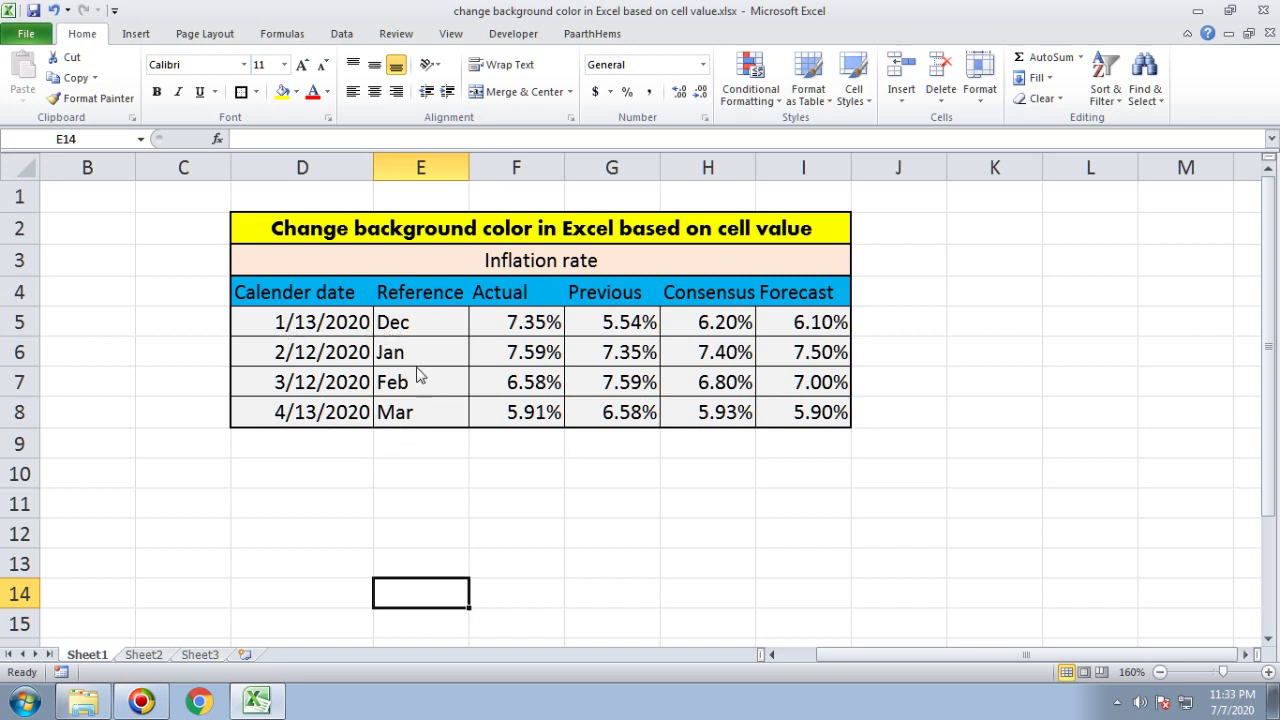
Step: Review the Dec–Mar reference months and percentage values, ending on the March forecast cell
click(434, 330)
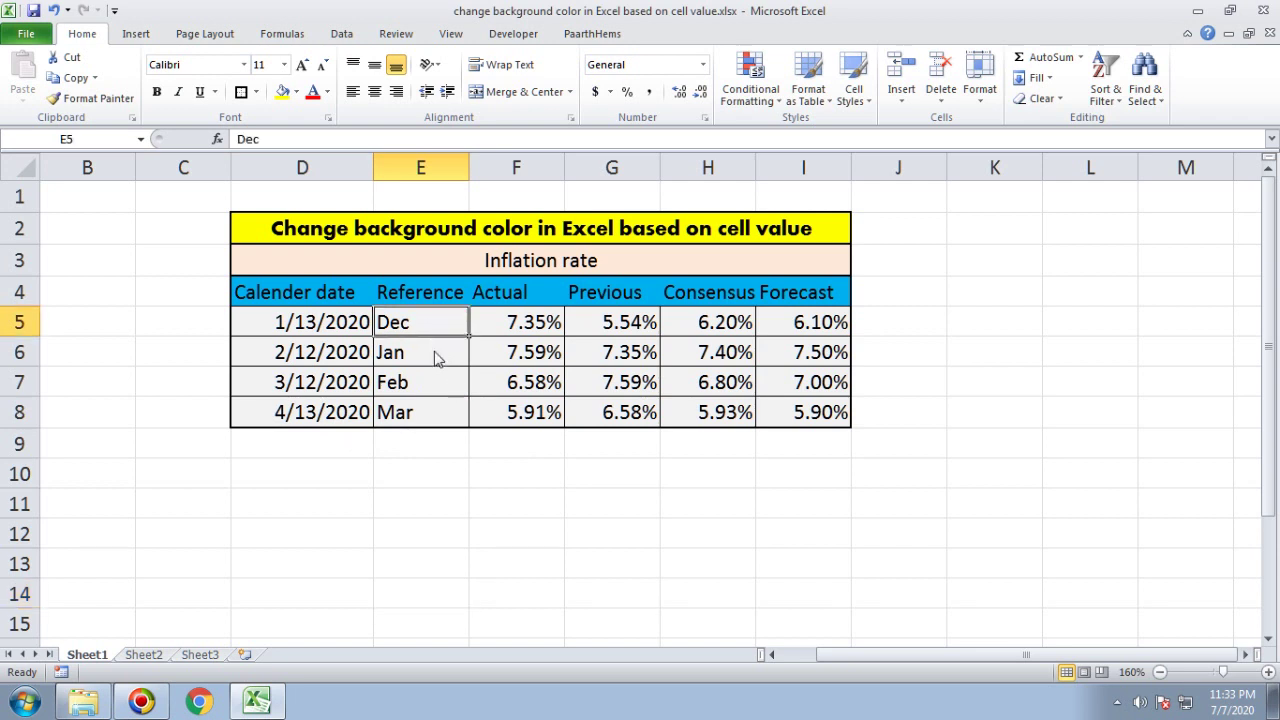
click(425, 352)
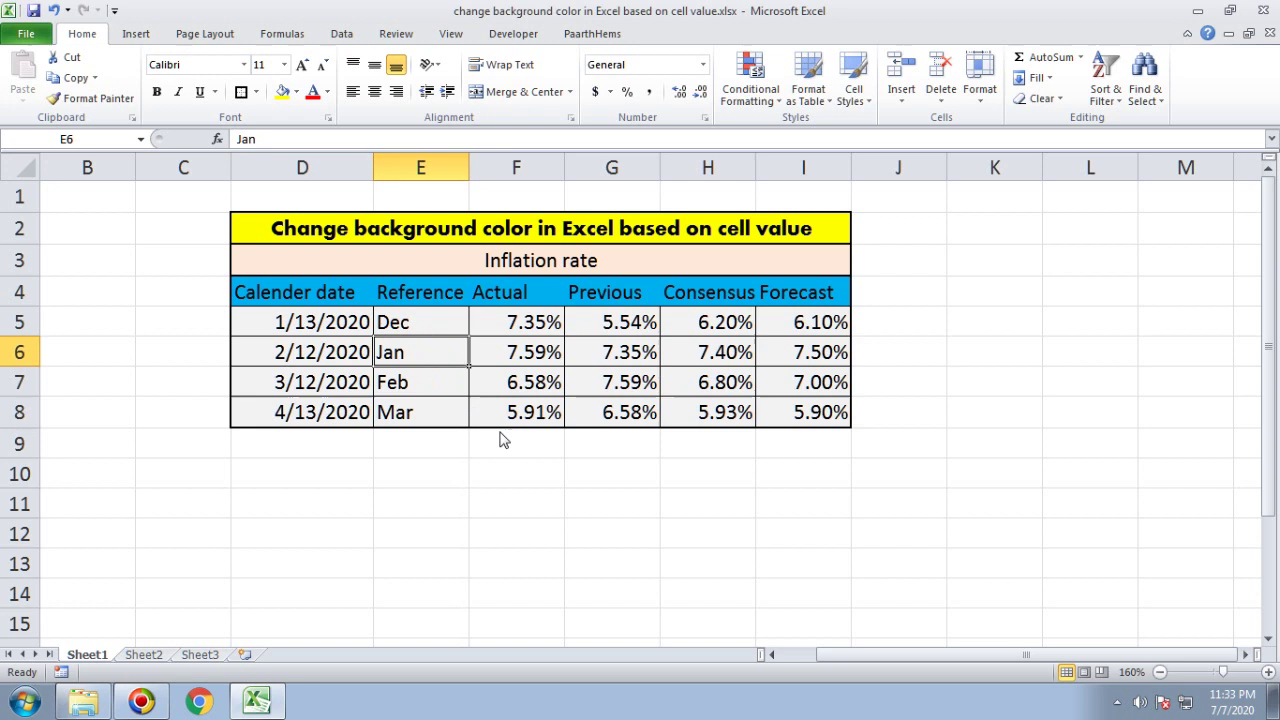
click(438, 393)
click(443, 422)
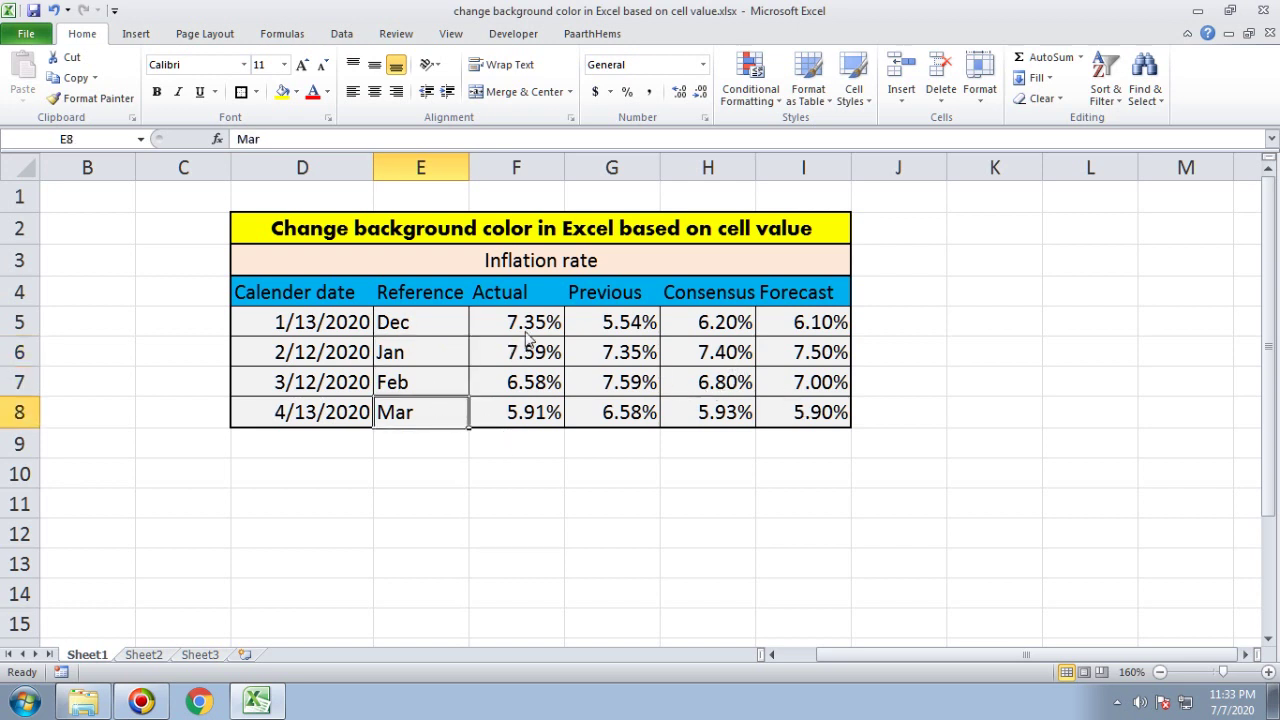
mouse_move(530, 325)
mouse_down()
mouse_move(755, 420)
mouse_move(794, 410)
mouse_up()
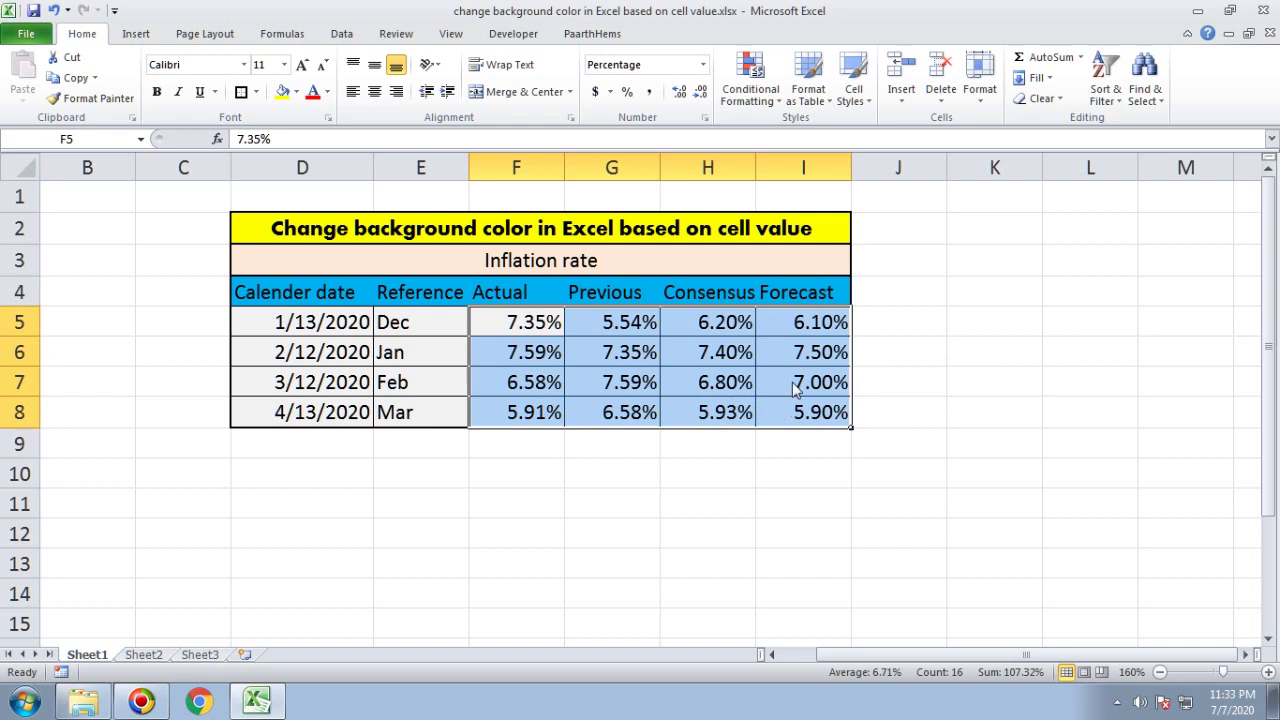
click(797, 388)
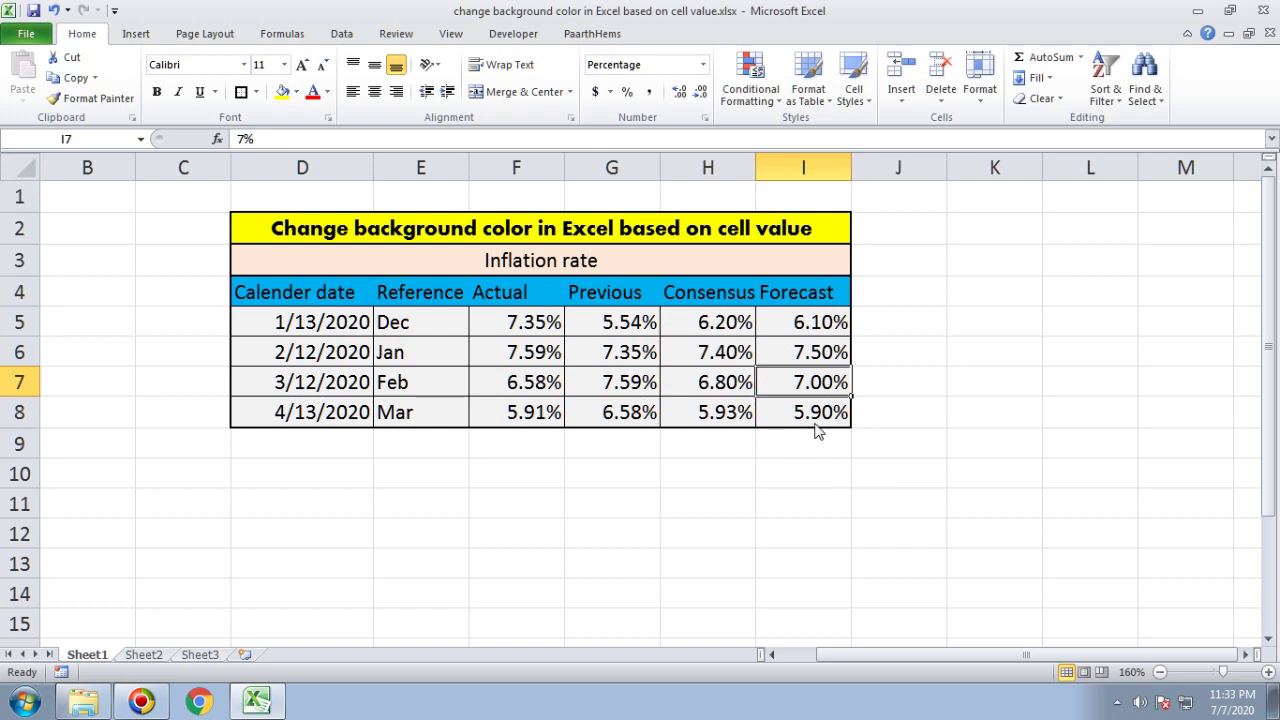
click(808, 410)
Step: Change the March forecast in I8 from 5.90% to 6.00%
double_click(806, 412)
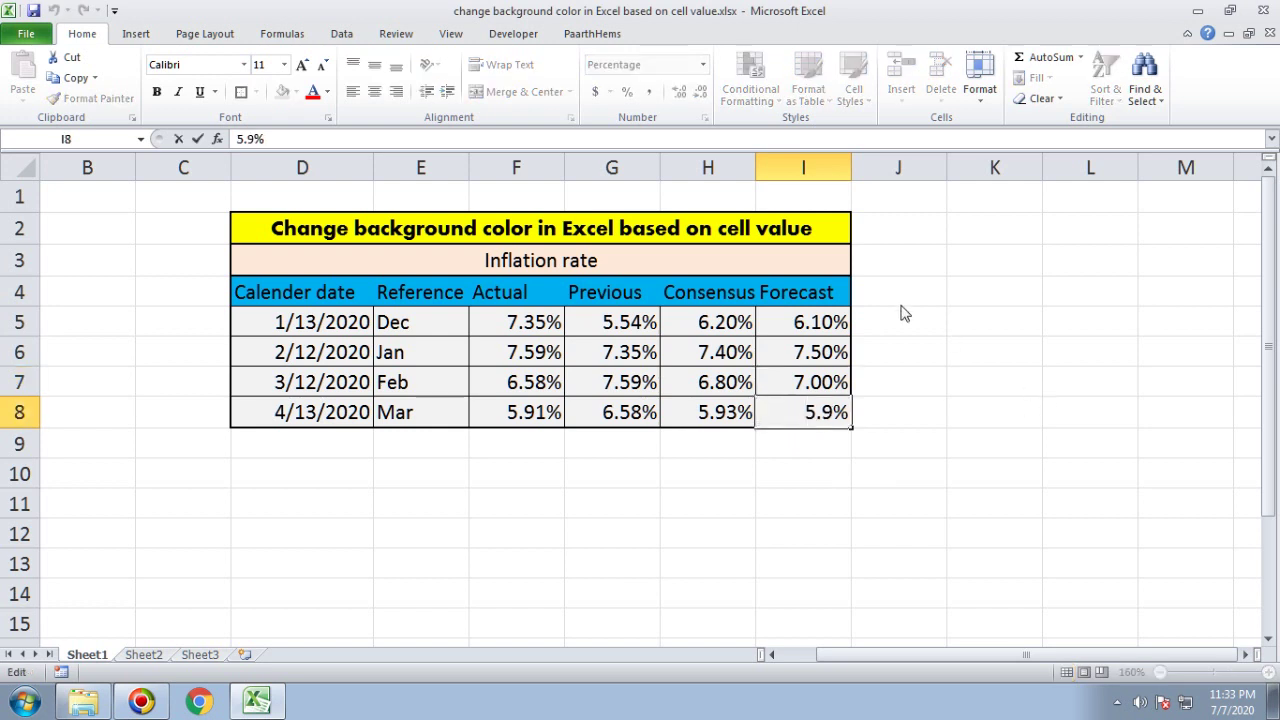
key(Delete)
text(6)
key(Right)
key(Delete)
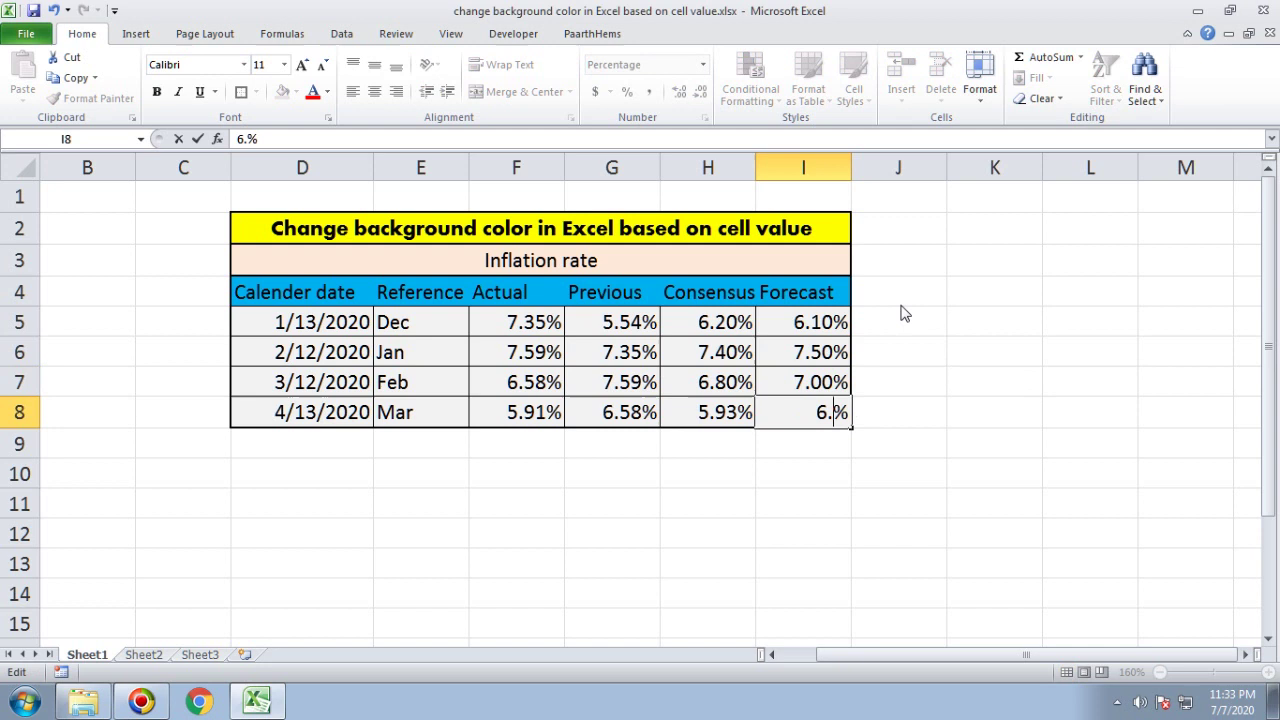
text(0)
key(Return)
click(900, 300)
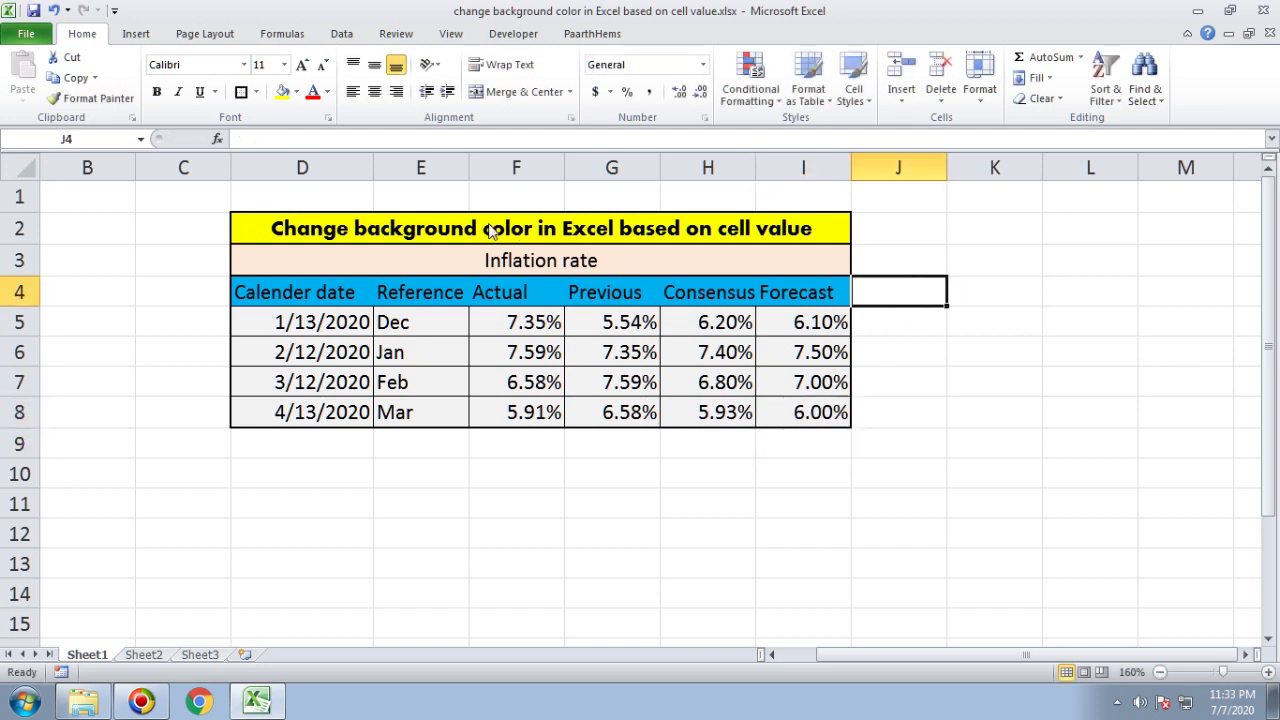
drag(304, 205, 387, 208)
Step: Select the sixteen inflation value cells F5:I8
click(533, 208)
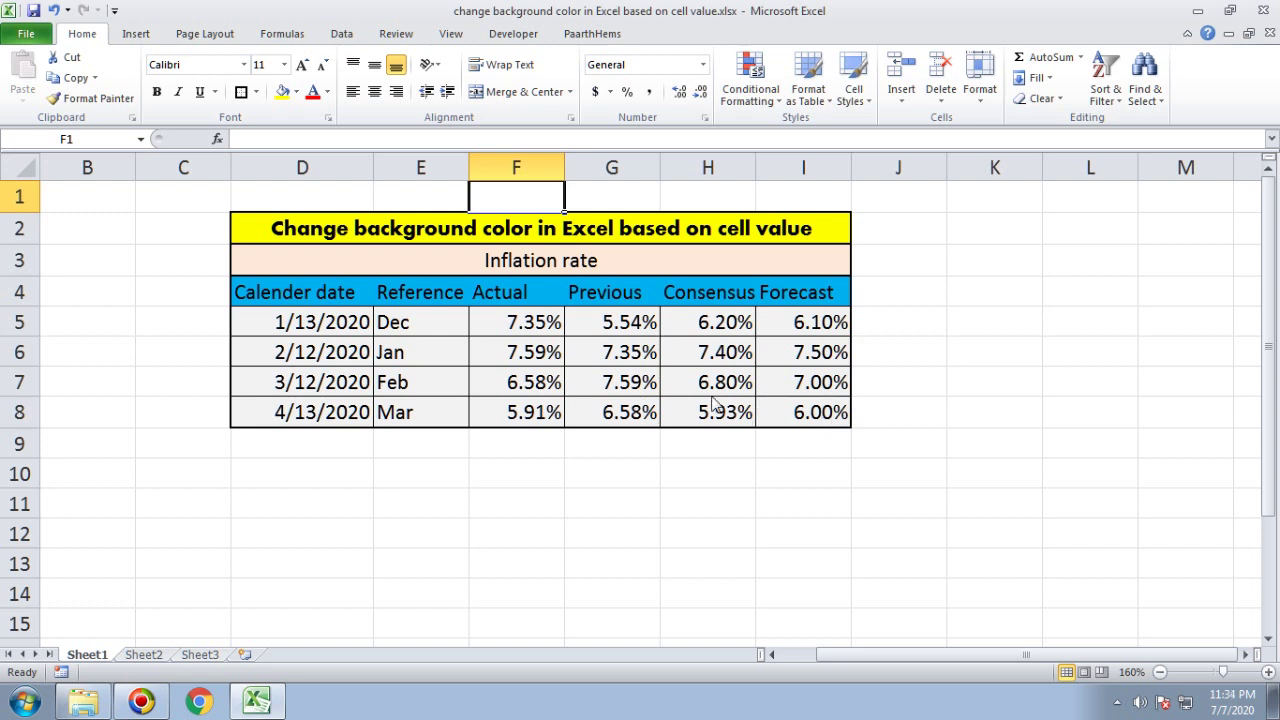
drag(517, 330, 820, 412)
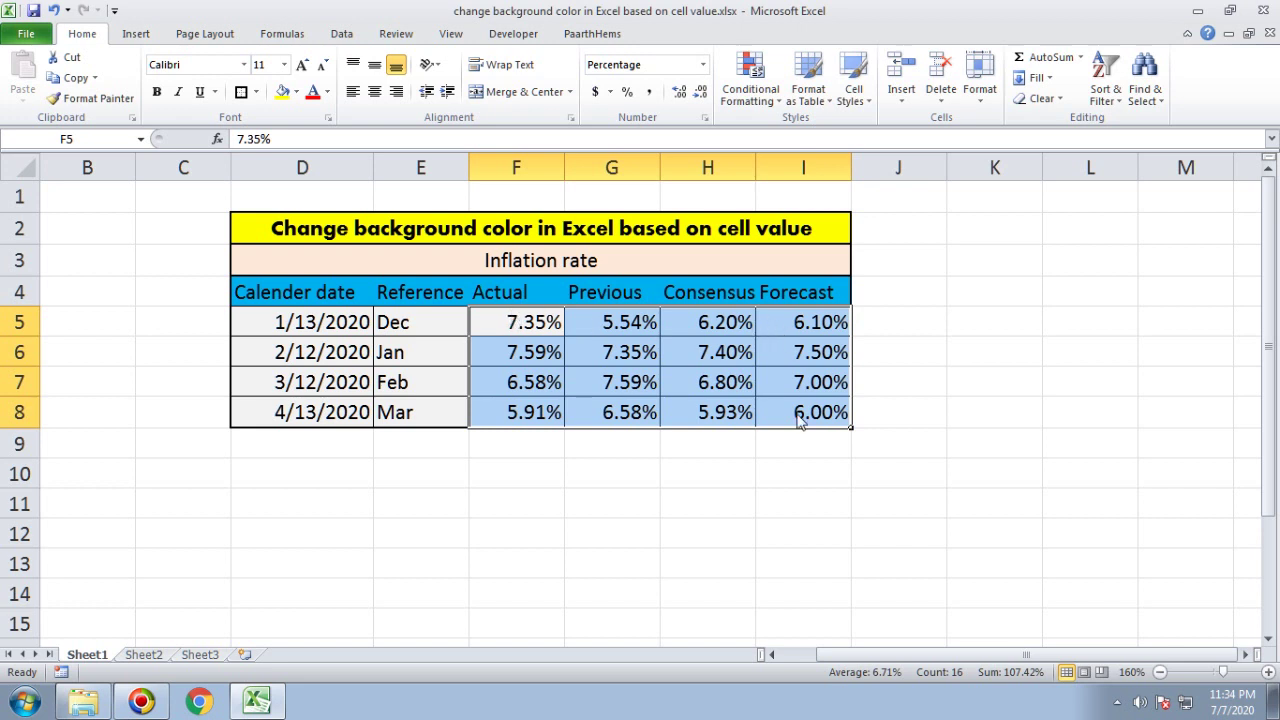
Step: Start a New Formatting Rule of type 'Format only cells that contain'
click(768, 113)
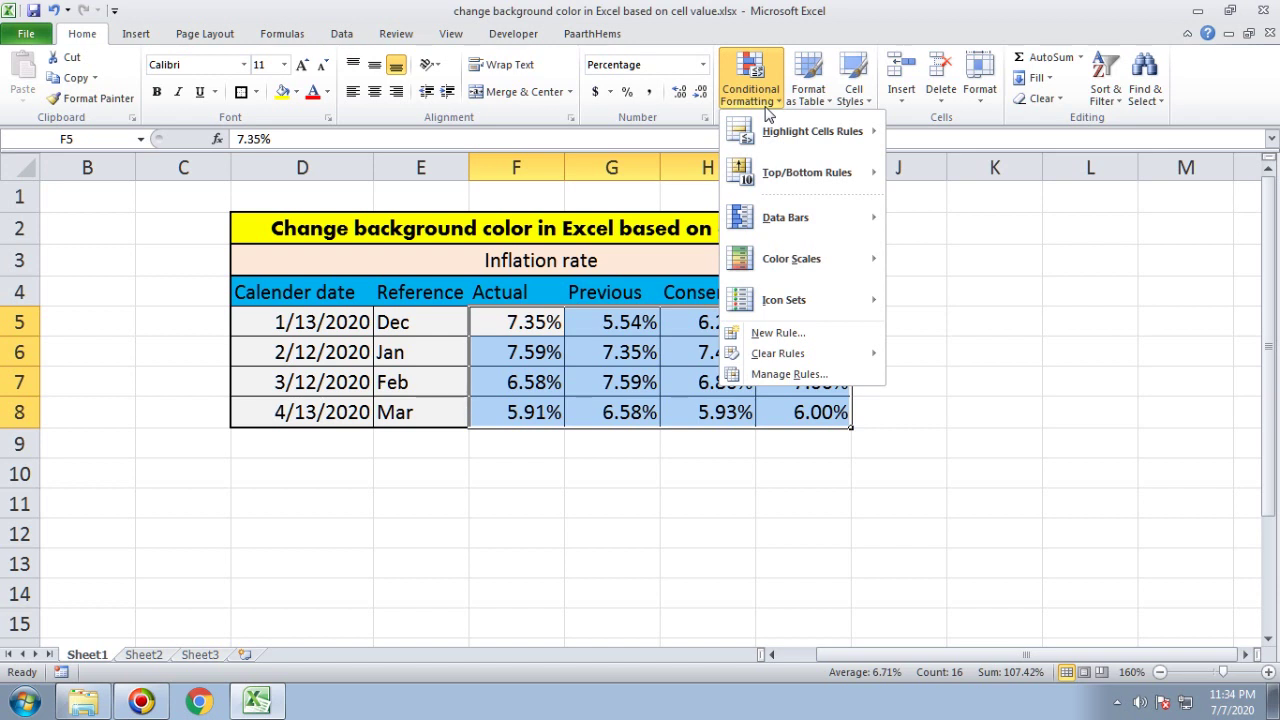
click(792, 335)
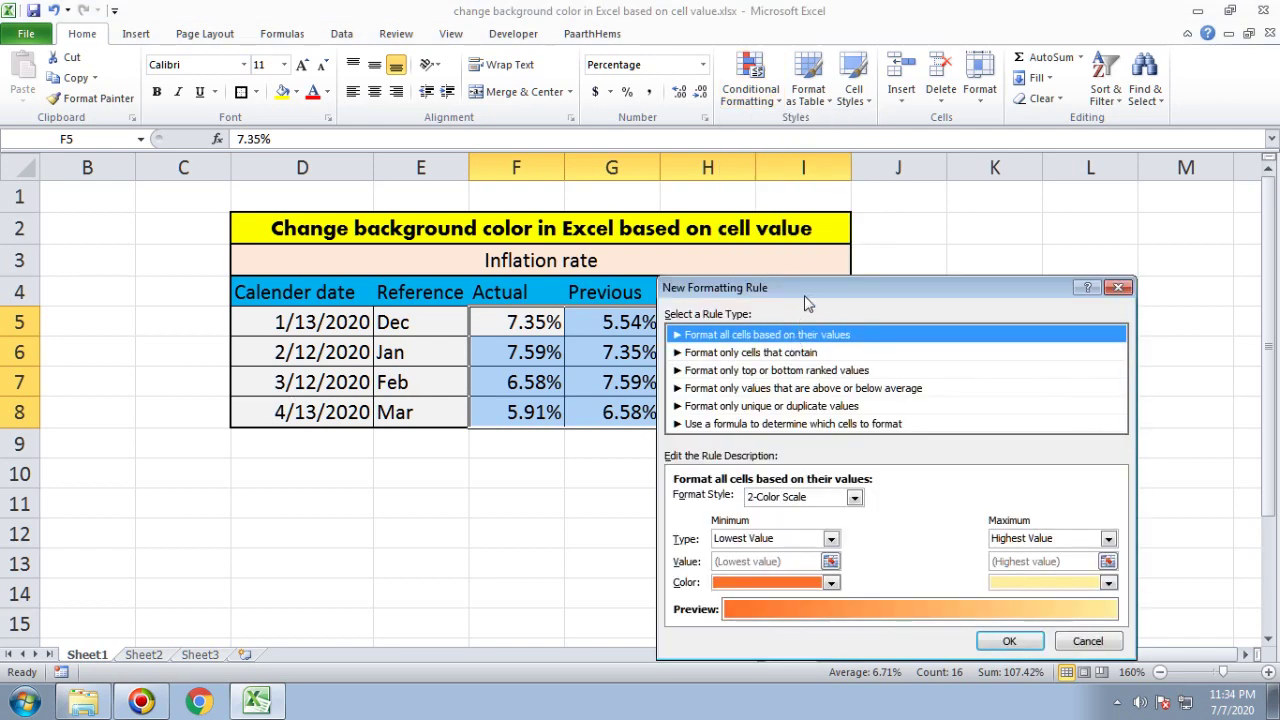
drag(807, 286, 843, 178)
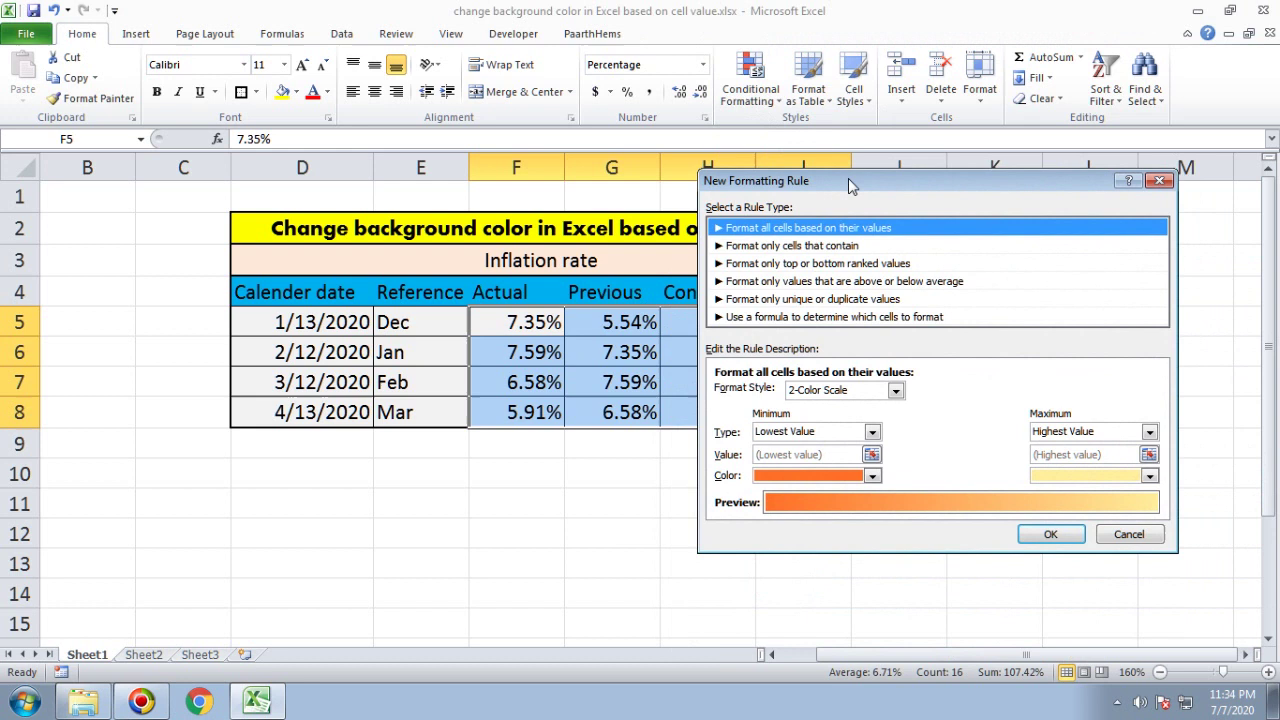
click(730, 246)
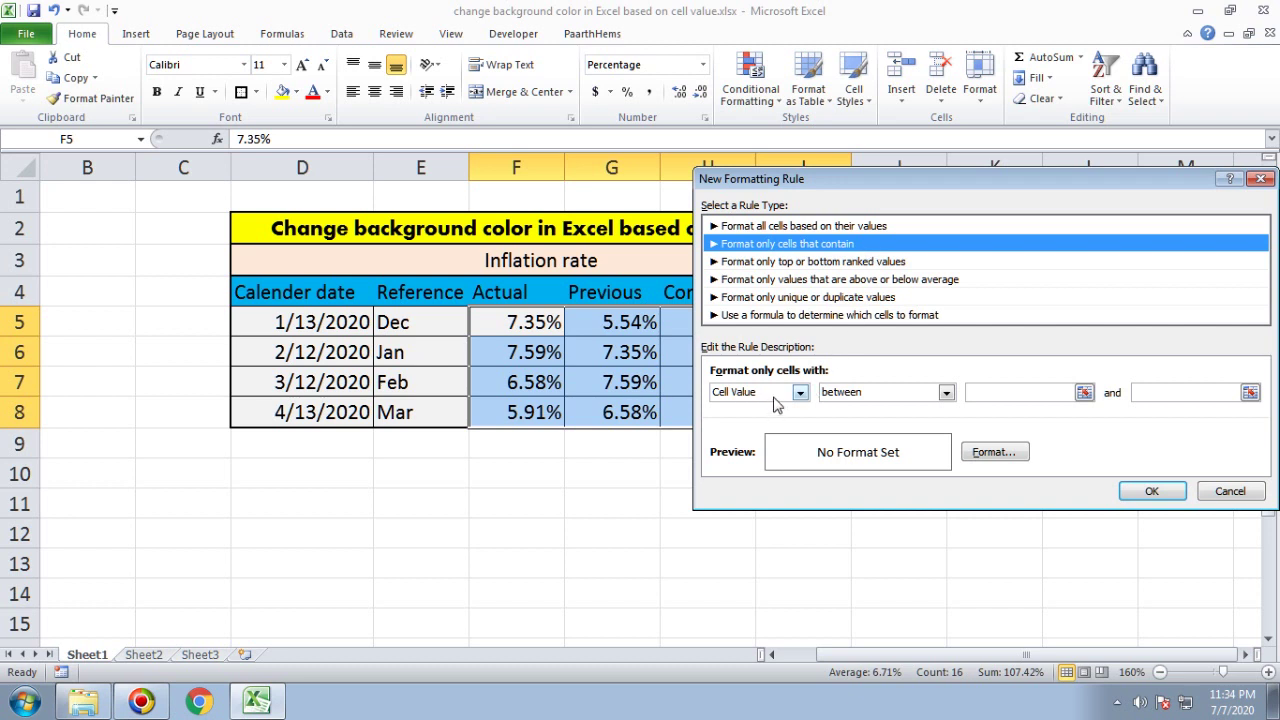
Step: Try the Specific Text, Dates Occurring and Cell Value condition types for the rule
click(775, 398)
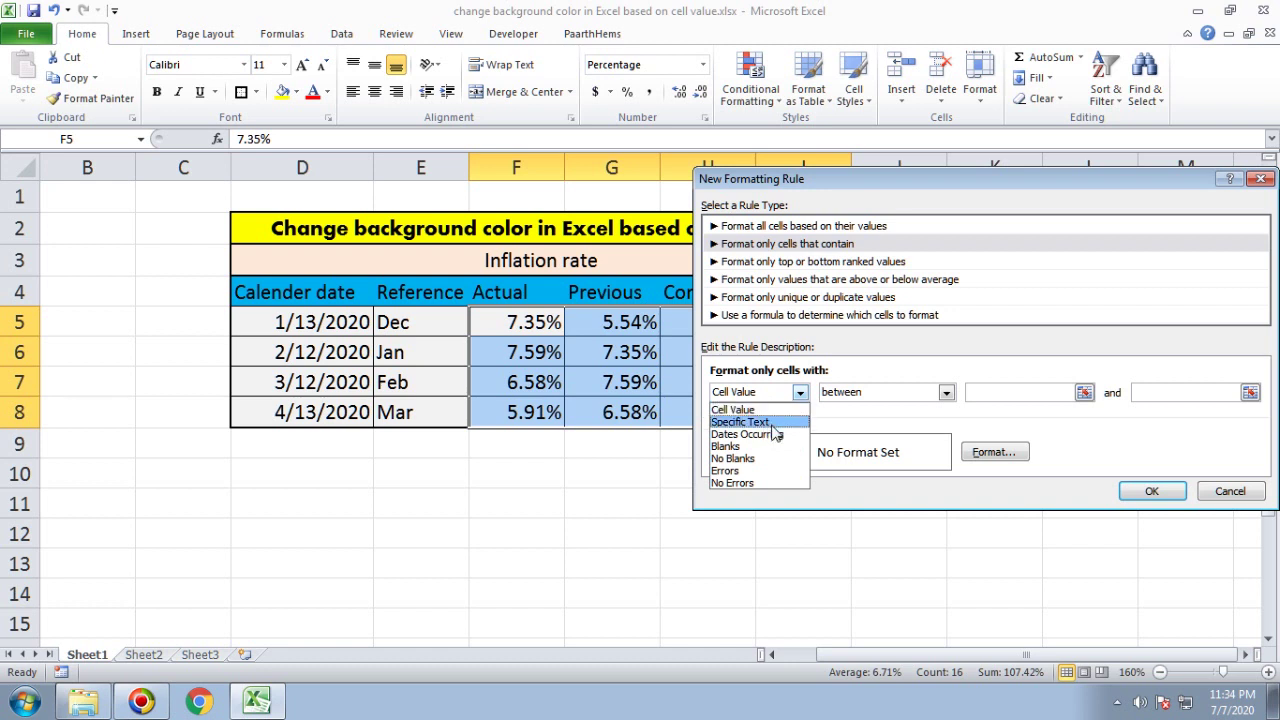
click(772, 424)
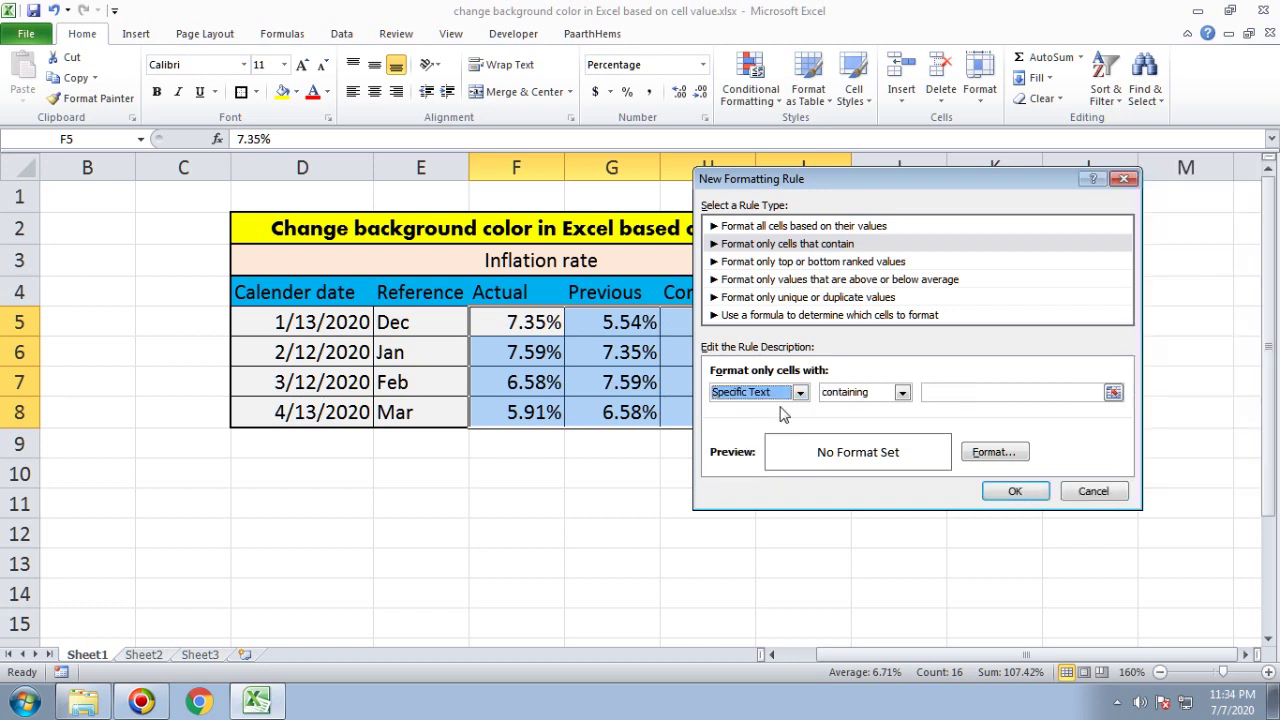
click(851, 393)
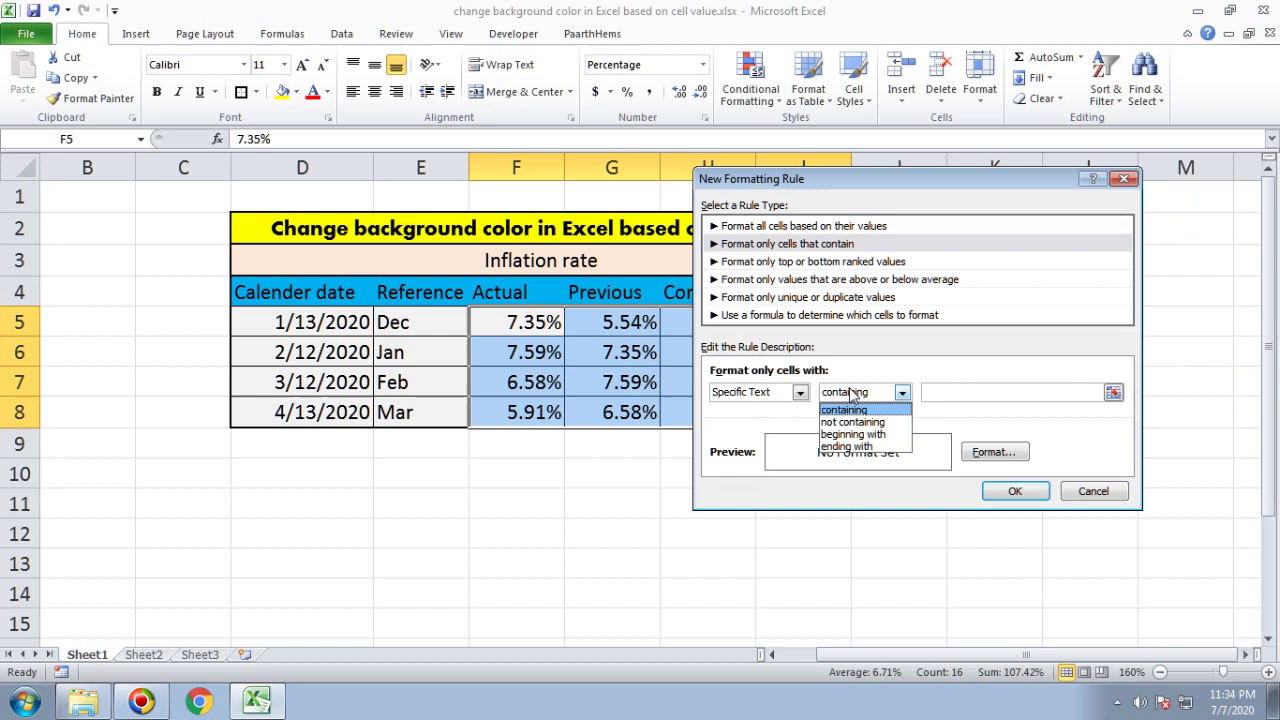
click(800, 393)
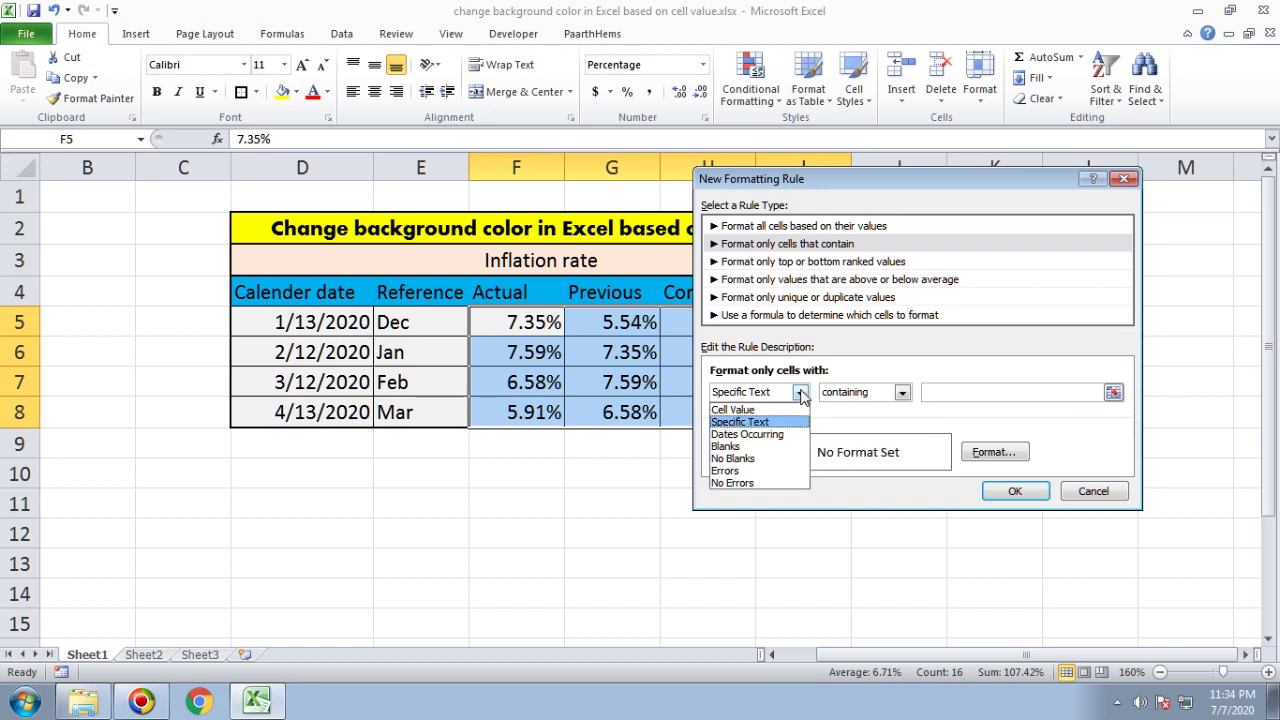
click(788, 436)
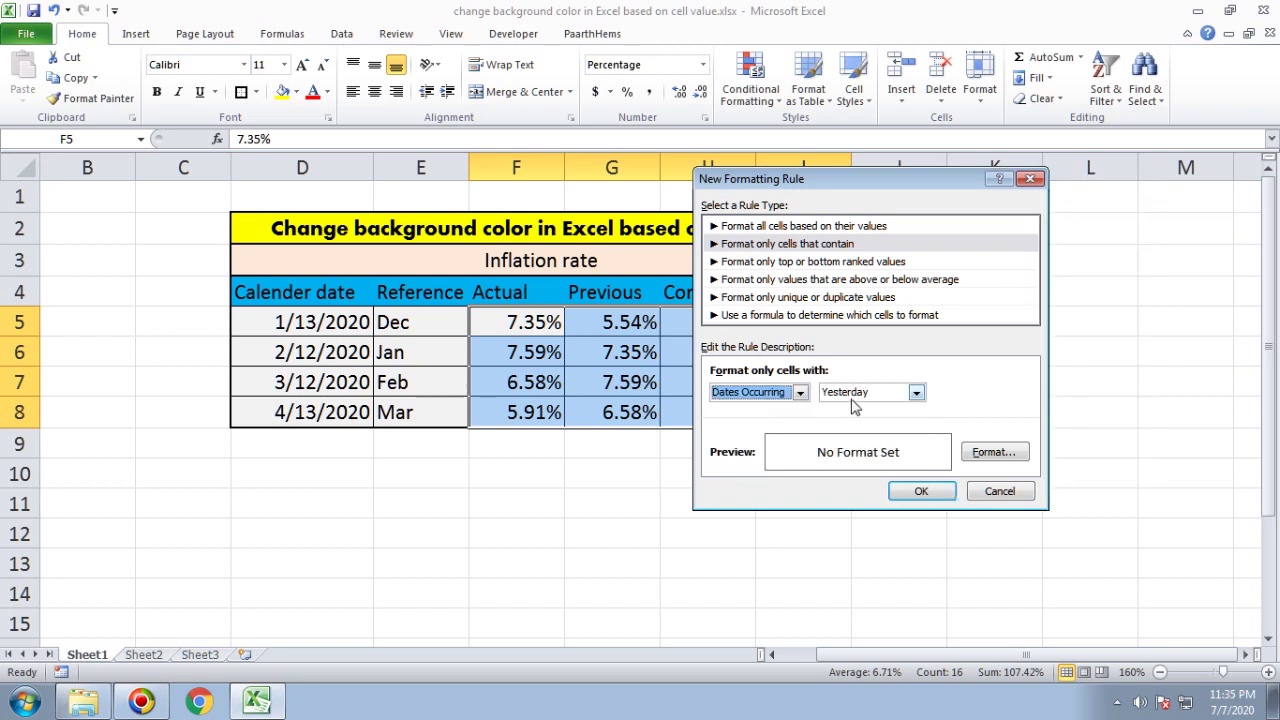
click(857, 397)
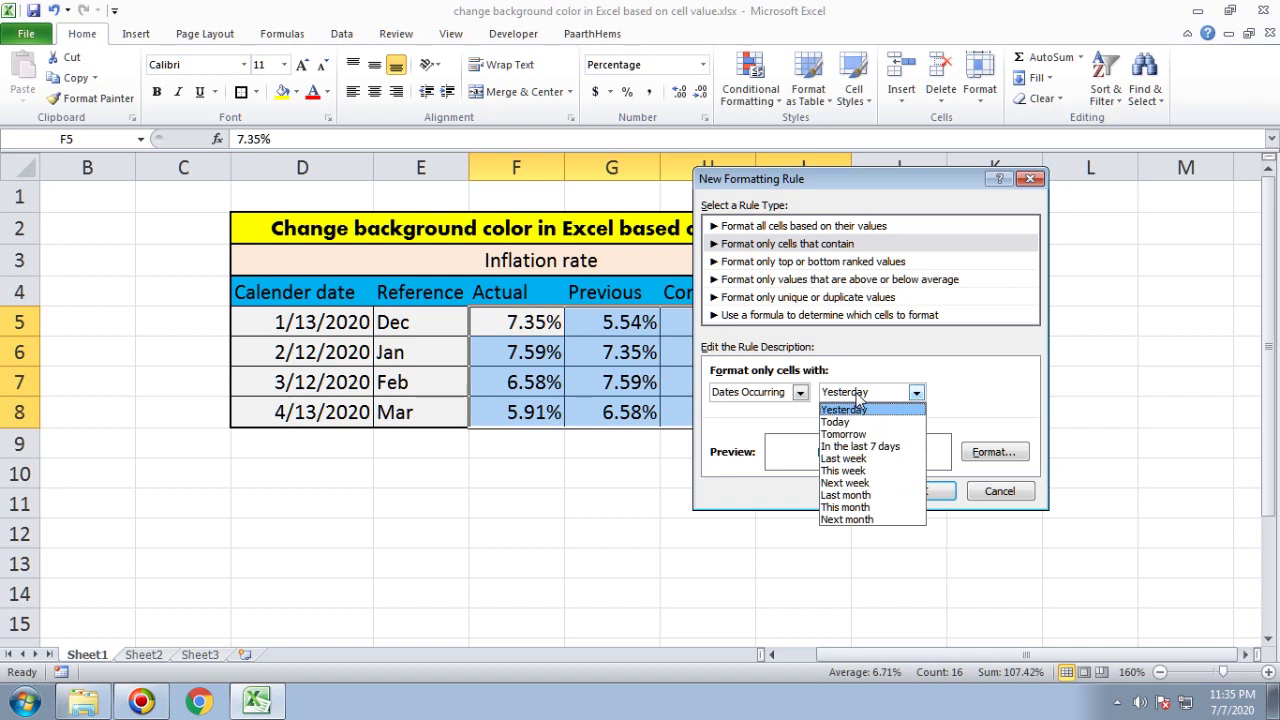
click(754, 410)
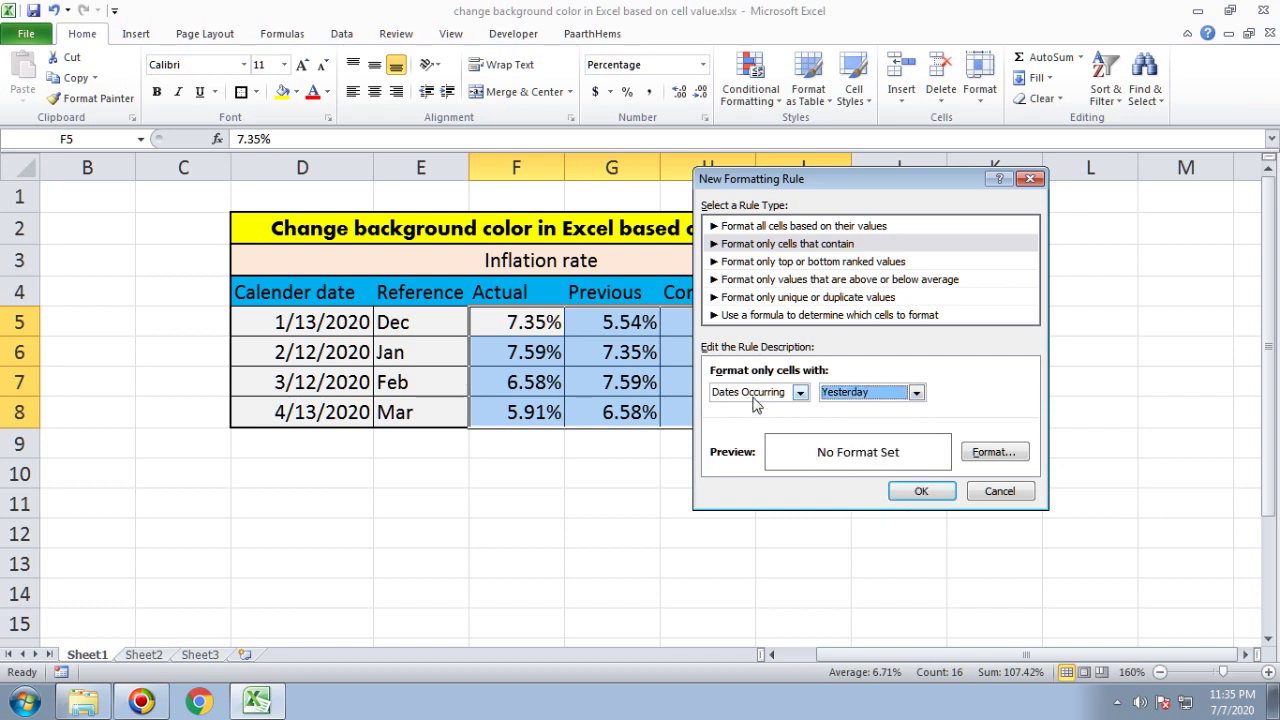
click(759, 391)
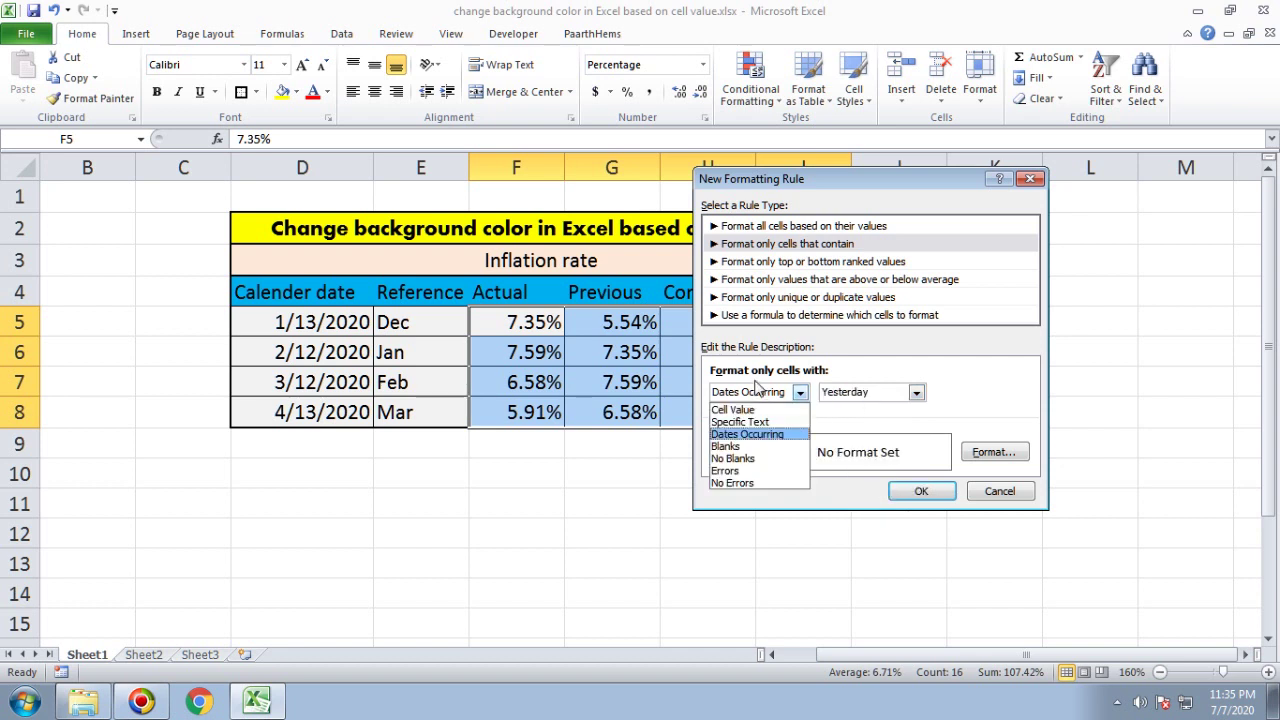
click(740, 410)
Step: Leave the rule's condition set to Specific Text containing
mouse_move(835, 190)
mouse_down()
mouse_move(491, 389)
mouse_move(475, 450)
mouse_move(540, 452)
mouse_move(791, 365)
mouse_move(836, 274)
mouse_up()
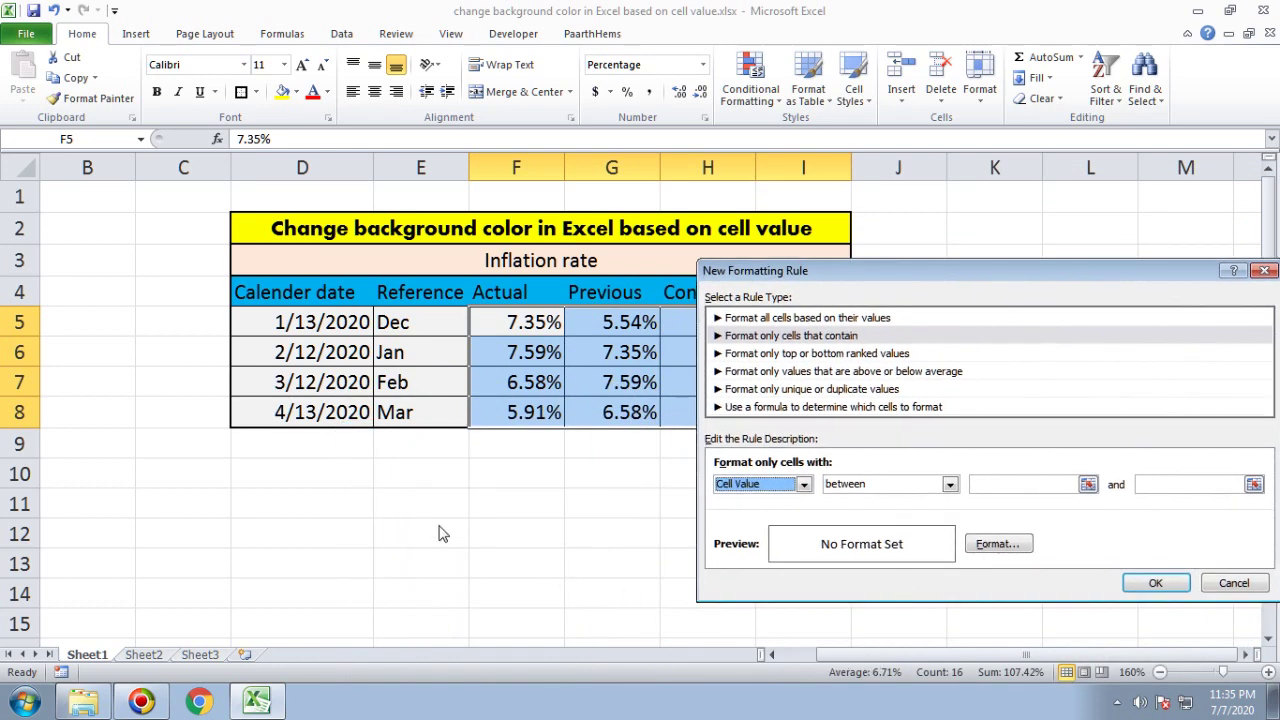
key(Down)
key(Down)
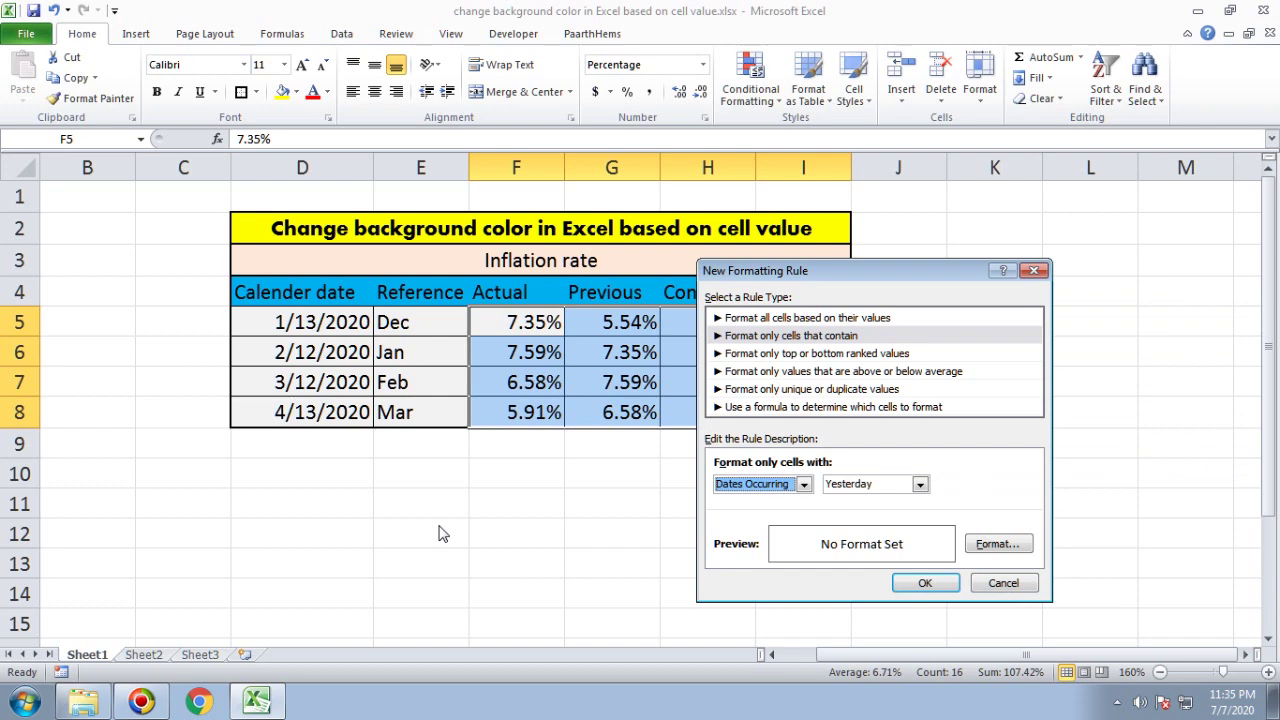
key(Up)
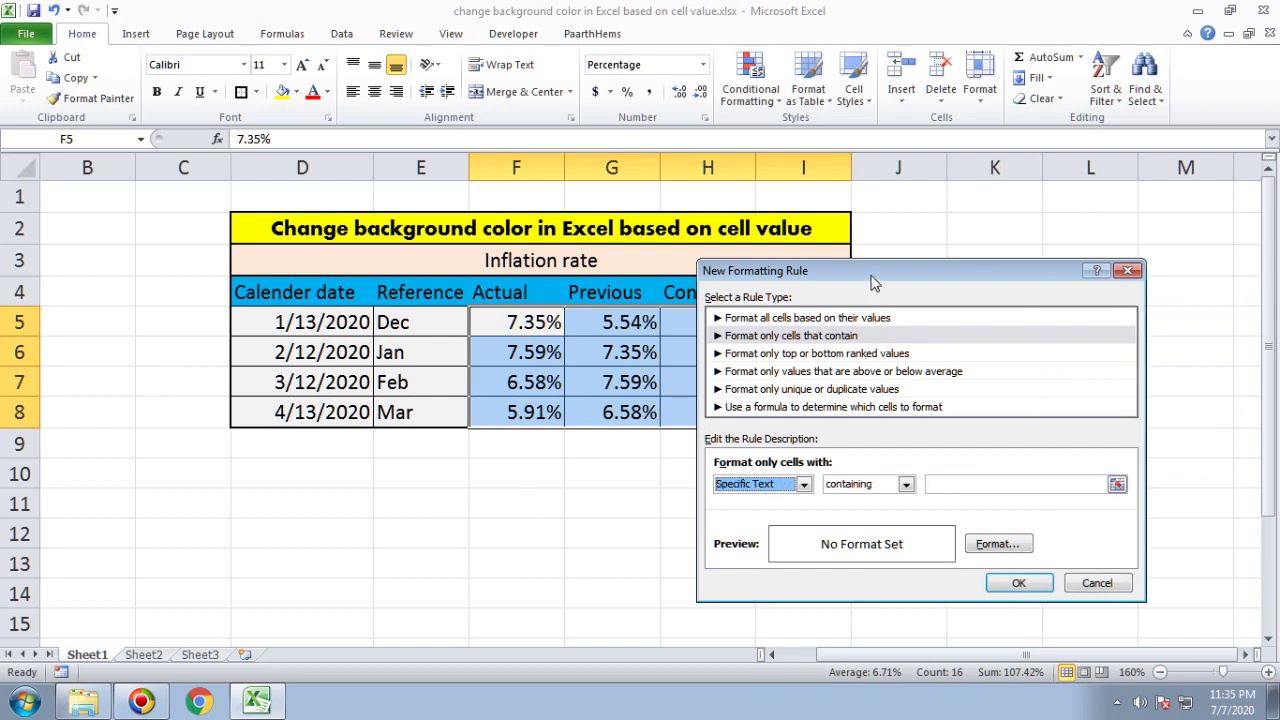
mouse_move(874, 281)
mouse_down()
mouse_move(980, 176)
mouse_move(500, 50)
mouse_up()
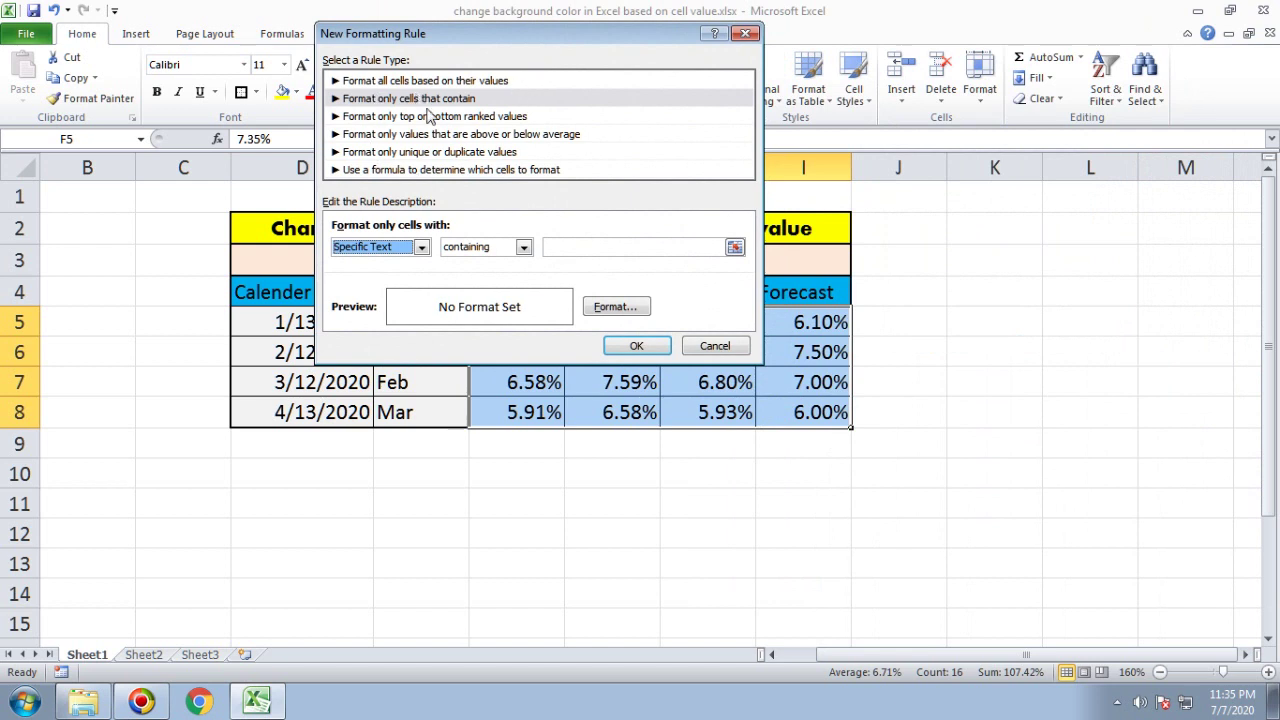
Step: Set the rule to Cell Value less than =$I$8, the March forecast
click(394, 249)
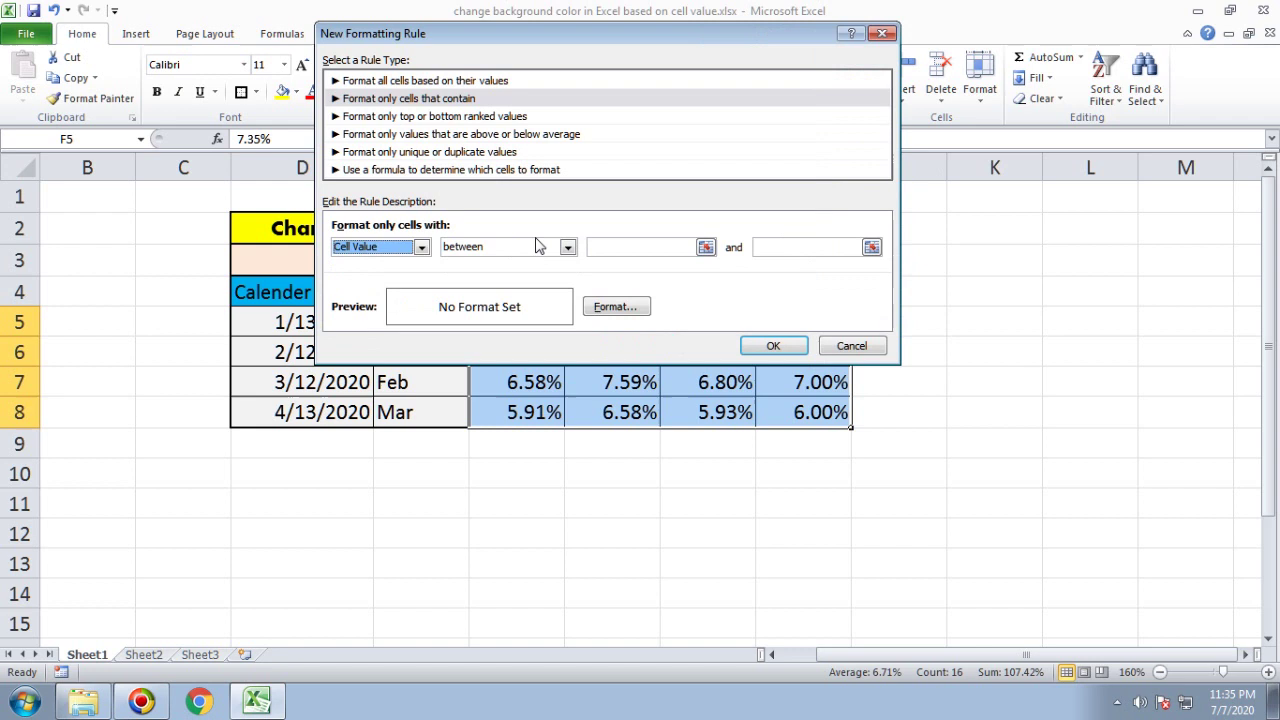
click(537, 250)
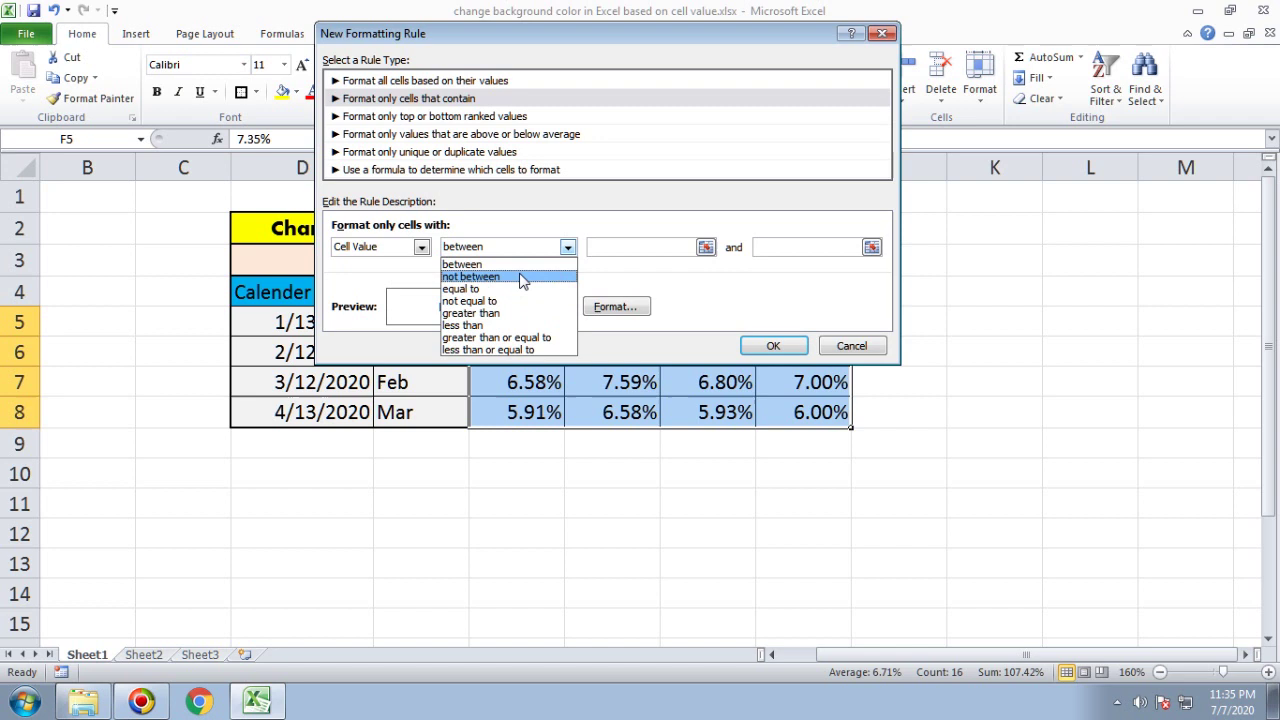
click(509, 326)
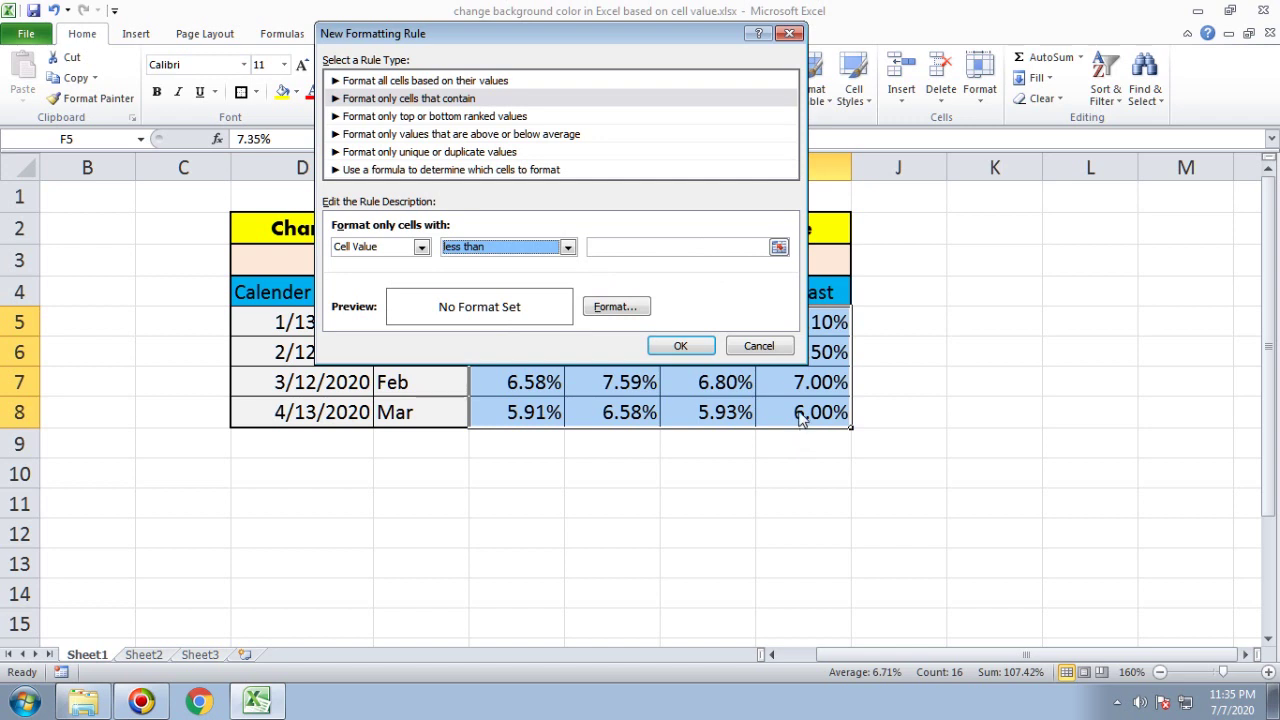
click(688, 248)
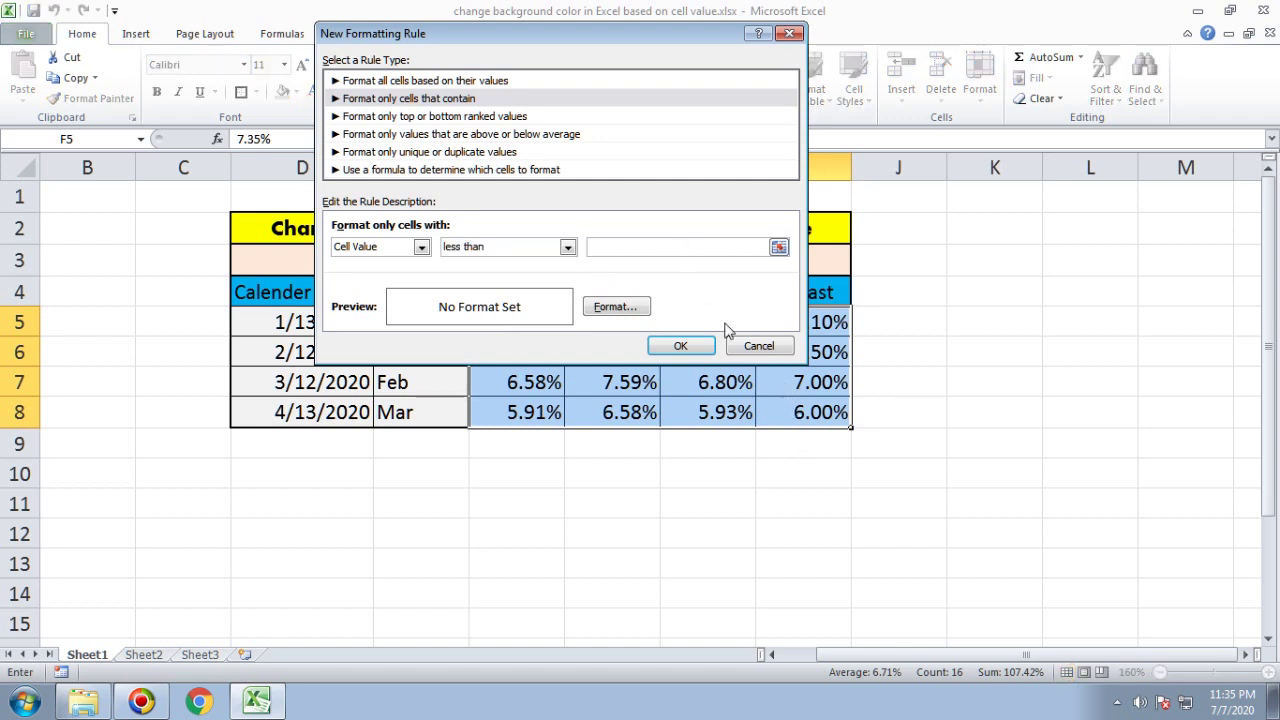
click(782, 414)
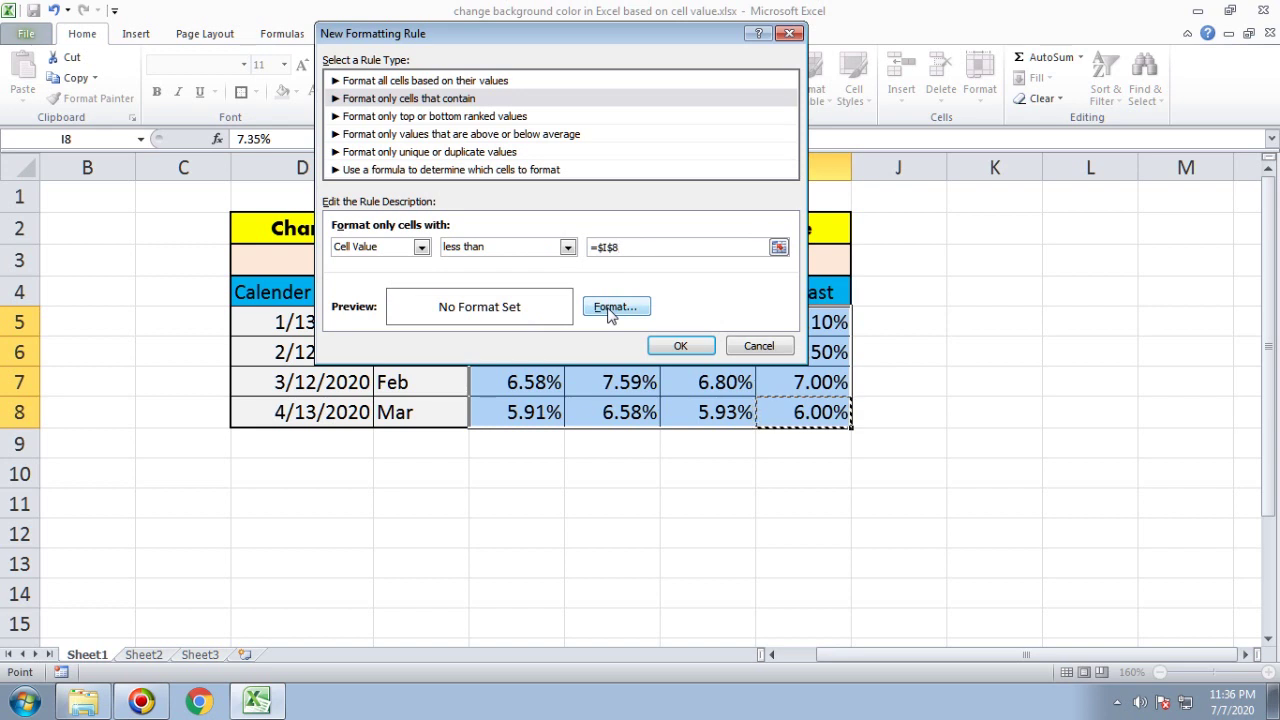
Step: Apply a light green fill to the less-than-$I$8 rule, shading 5.54%, 5.91% and 5.93%
click(612, 310)
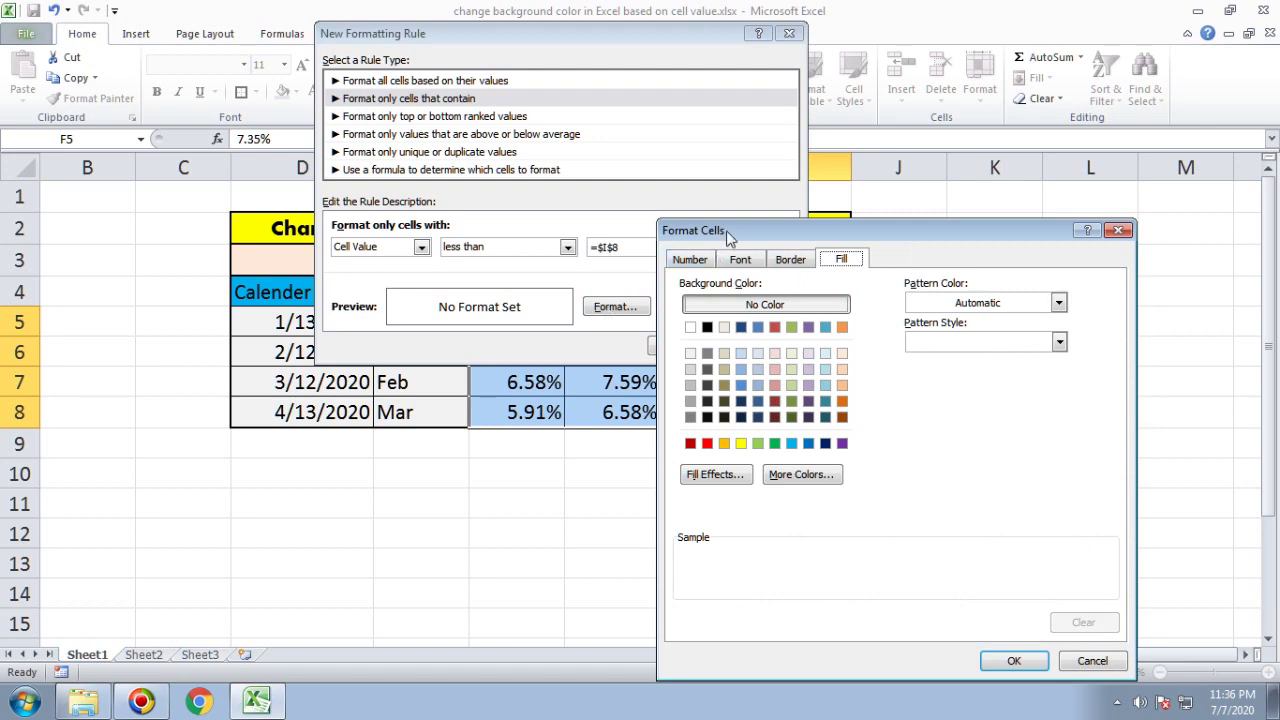
drag(728, 238, 251, 176)
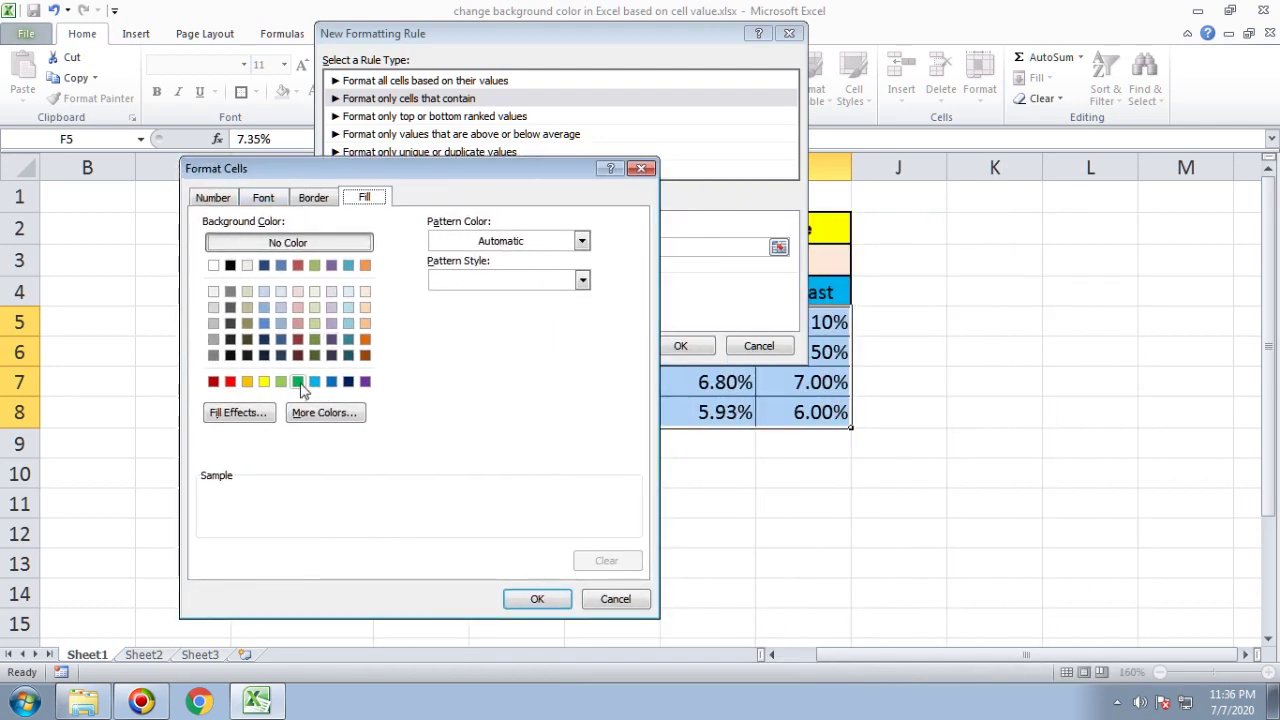
click(299, 383)
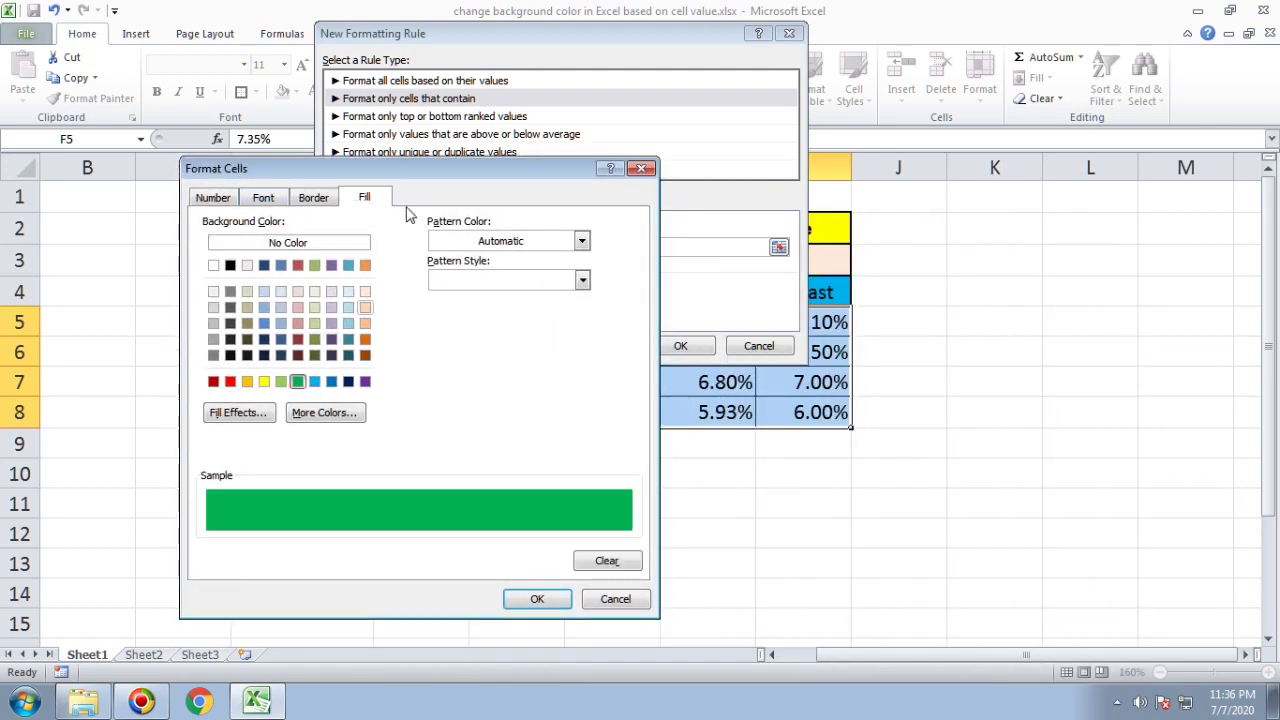
click(281, 383)
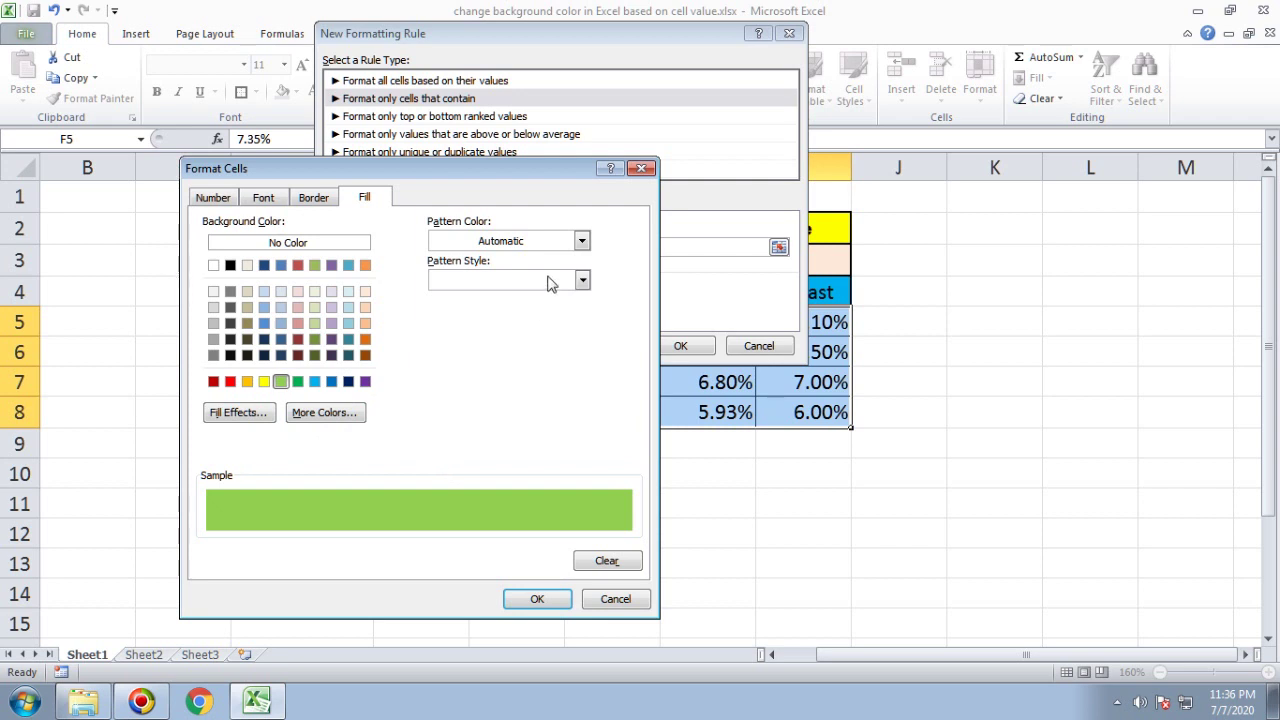
click(581, 243)
click(581, 243)
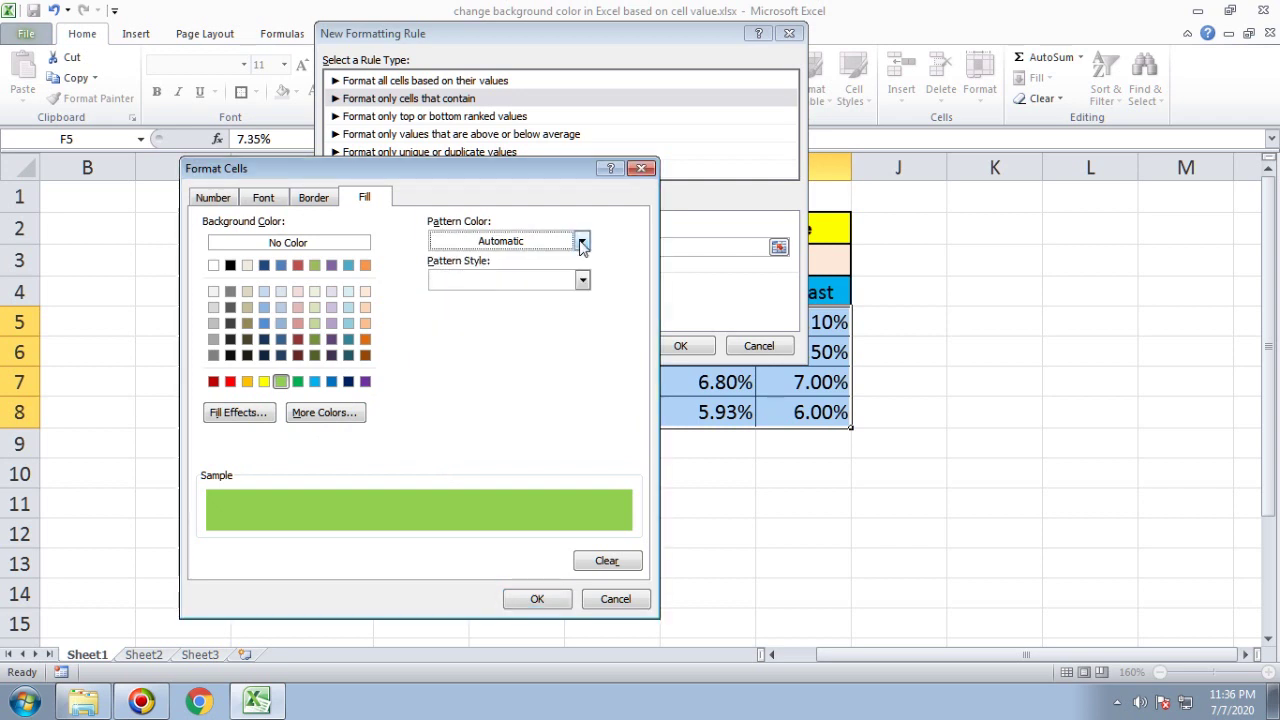
click(581, 282)
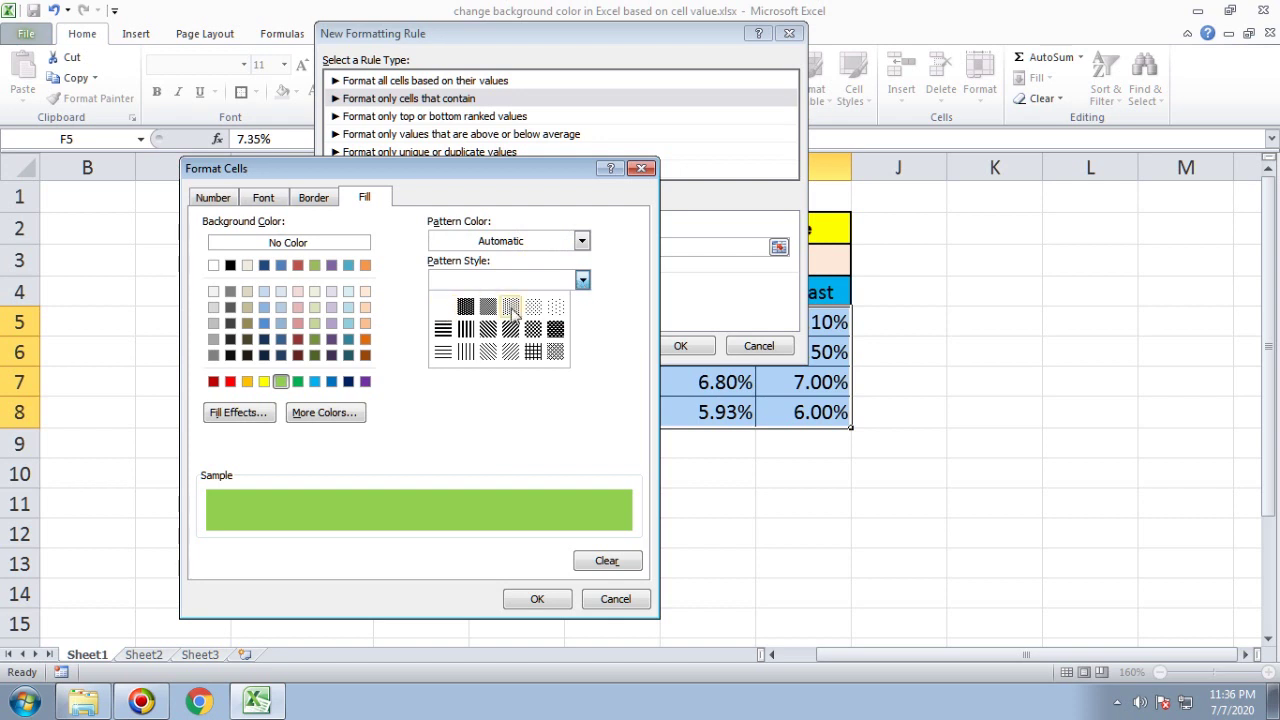
click(549, 414)
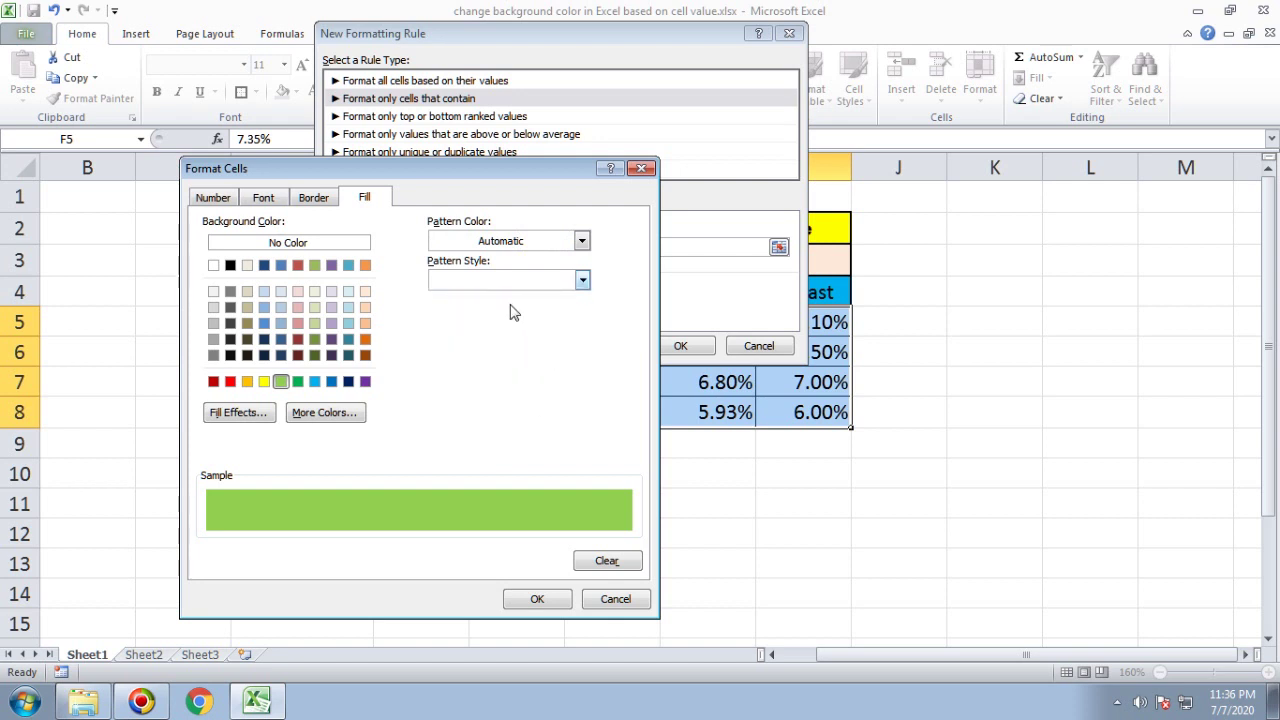
click(540, 600)
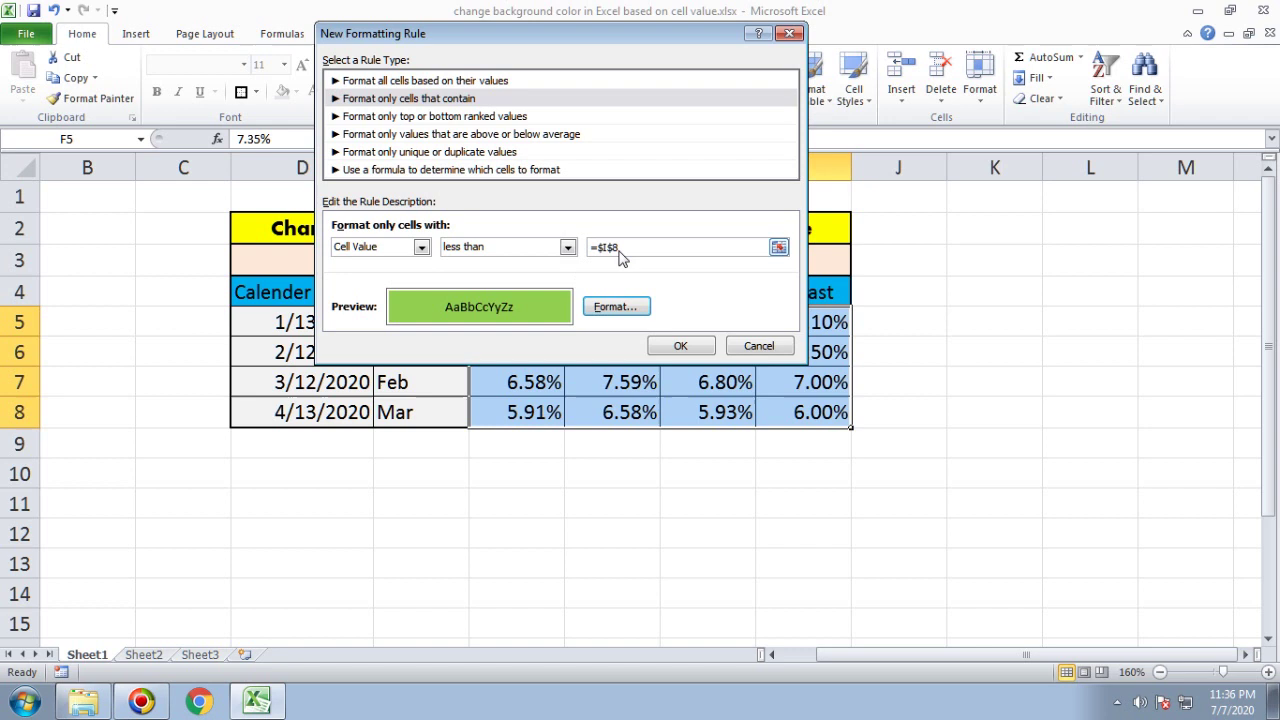
mouse_move(599, 45)
mouse_down()
mouse_move(862, 369)
mouse_move(882, 363)
mouse_move(985, 169)
mouse_move(1050, 106)
mouse_move(1075, 41)
mouse_up()
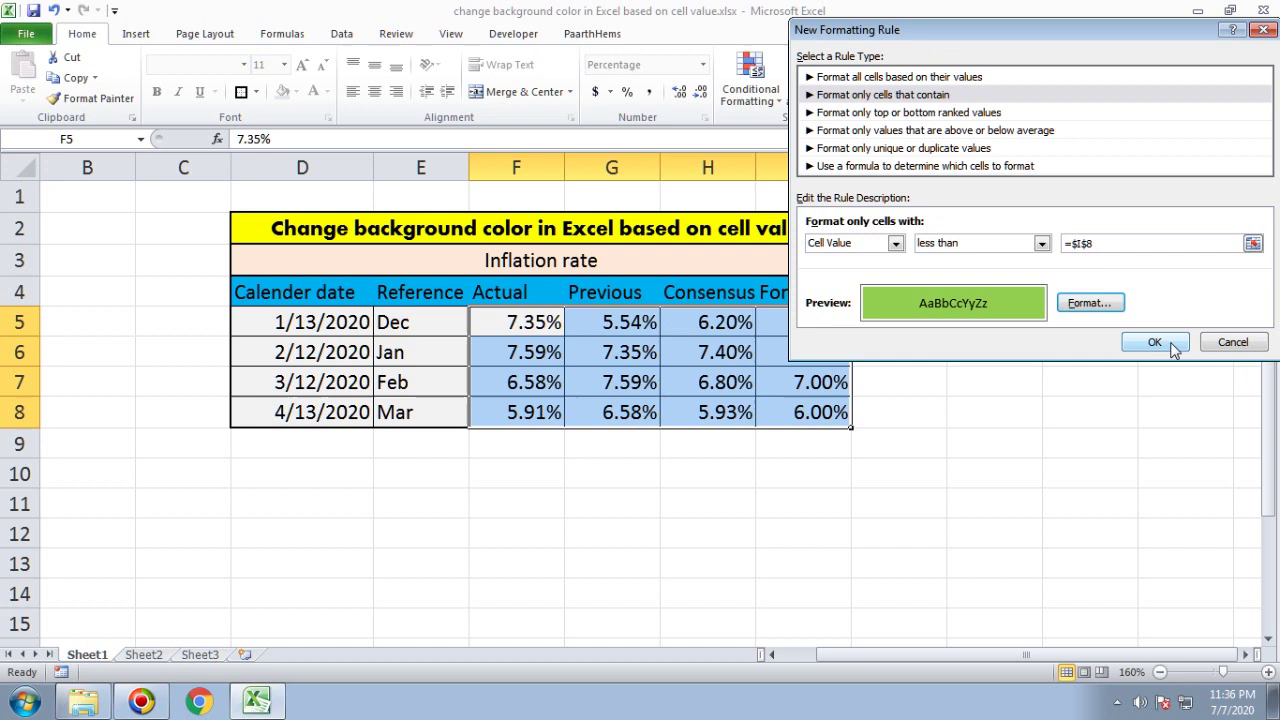
click(1172, 342)
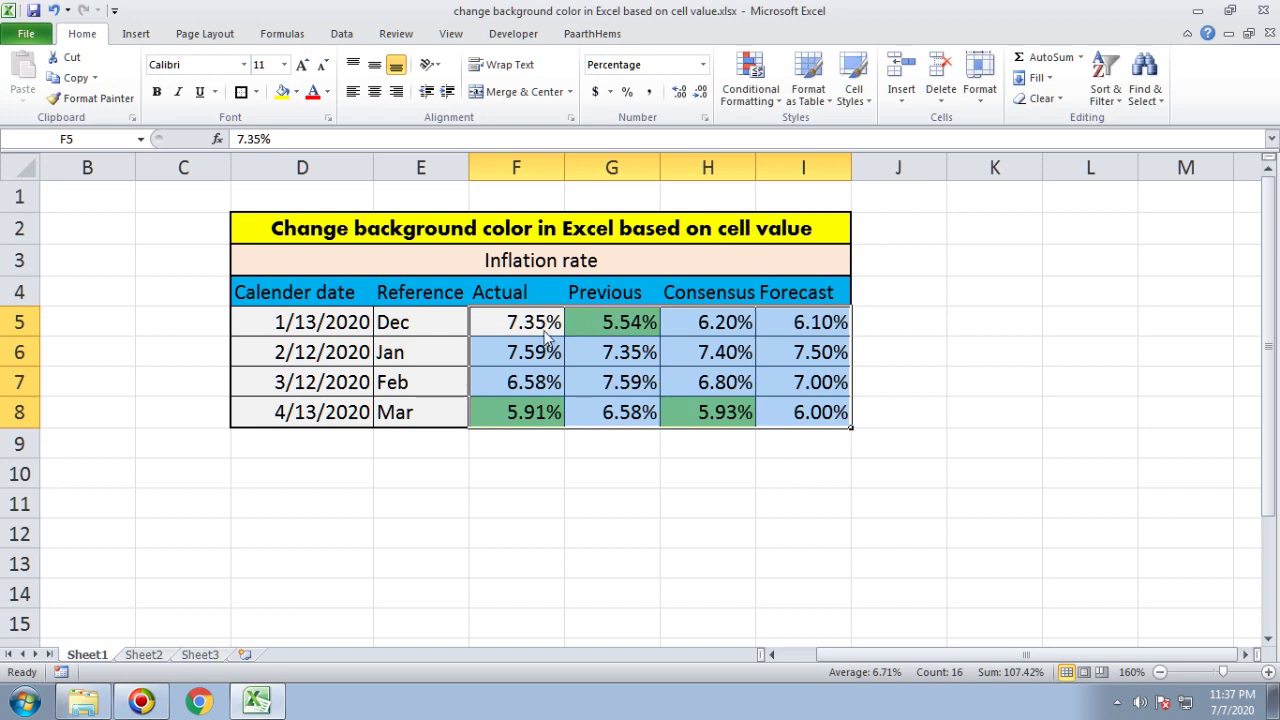
Step: Reselect F5:I8 and start another 'Format only cells that contain' rule
click(541, 331)
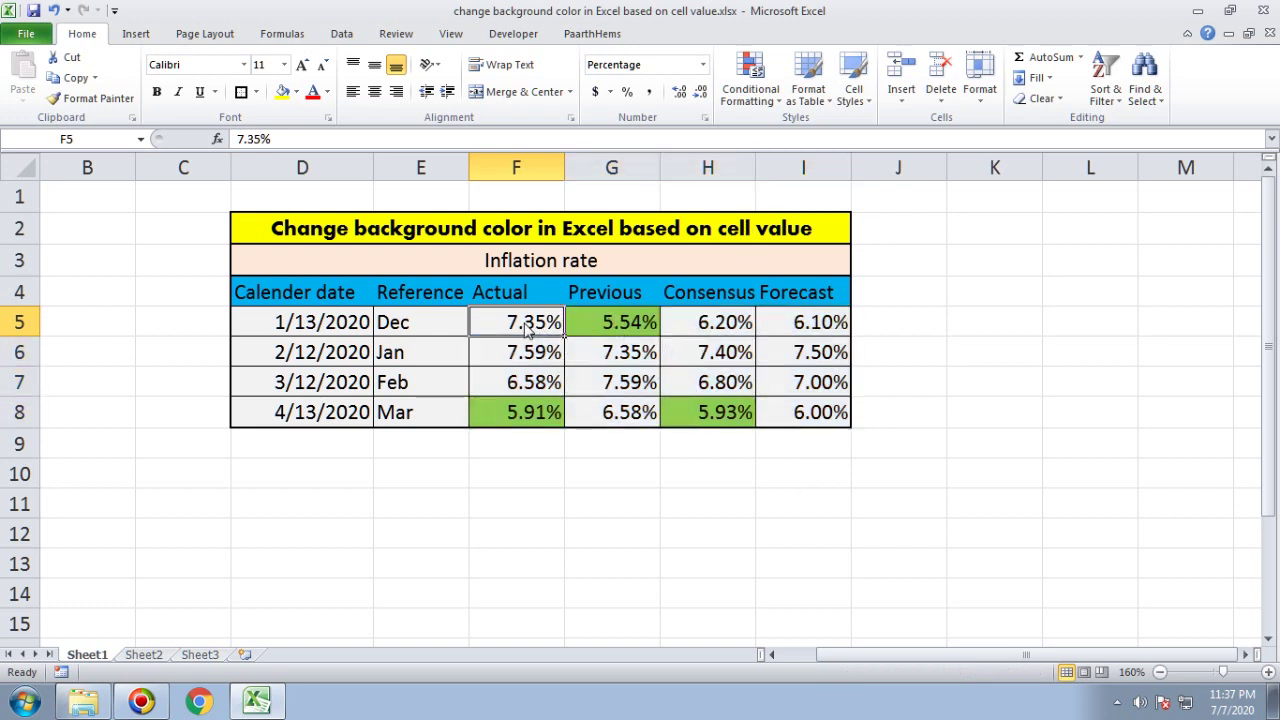
drag(826, 418, 519, 338)
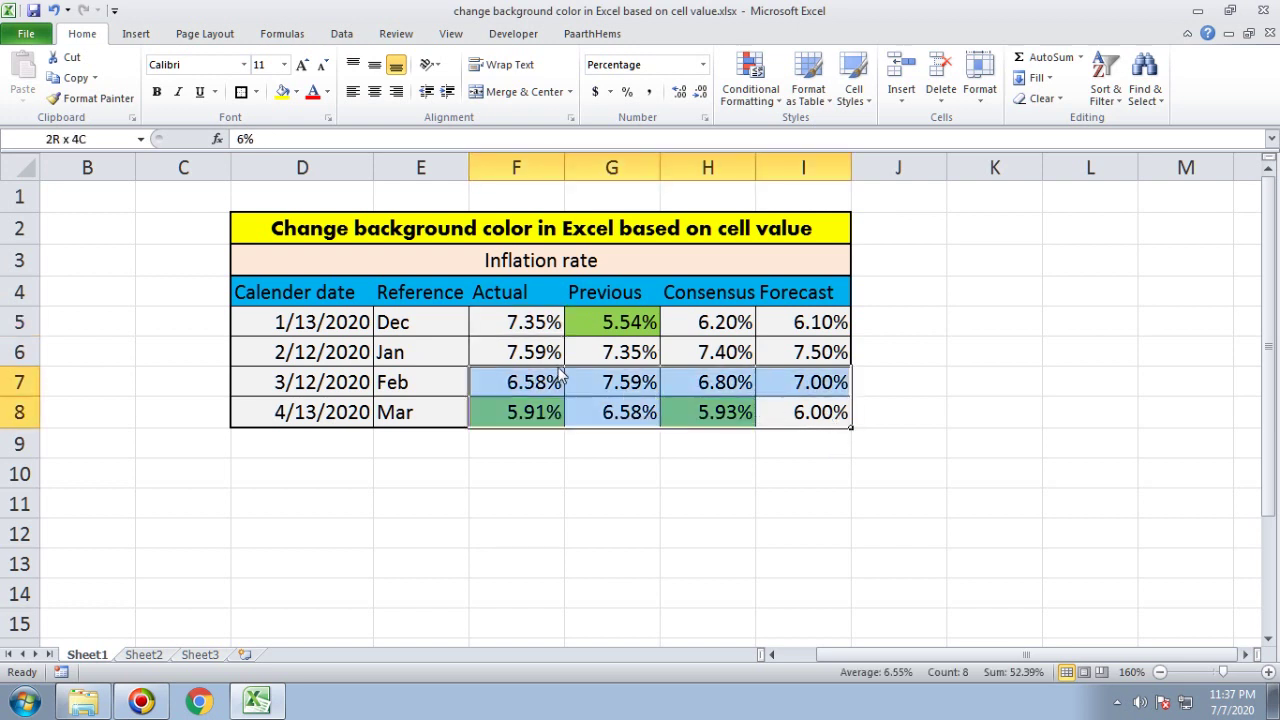
click(768, 98)
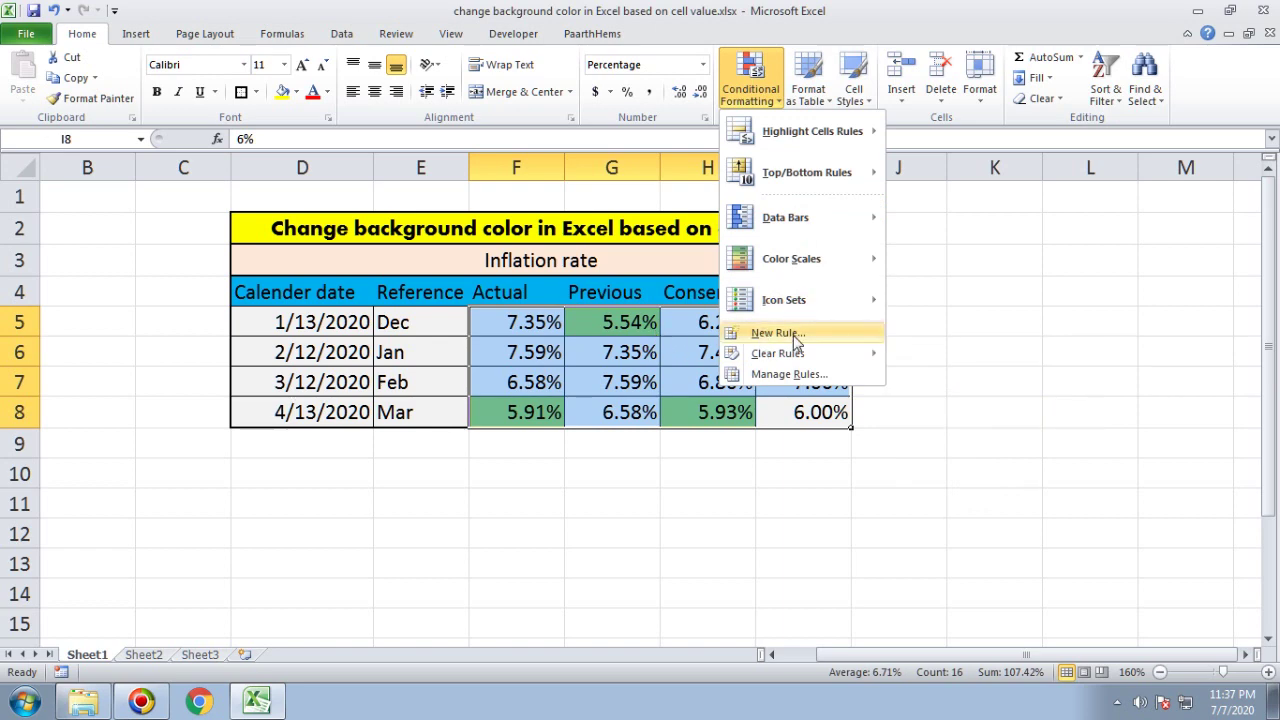
click(796, 336)
click(920, 80)
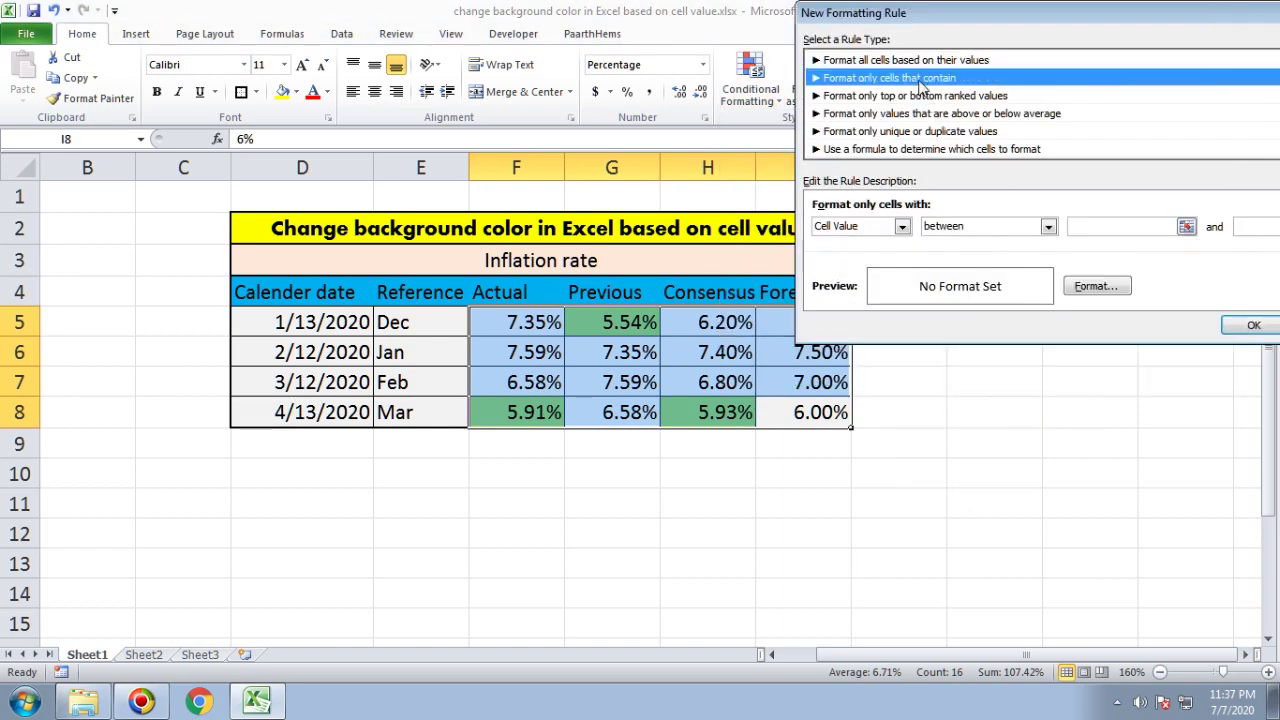
Step: Set the rule to Cell Value between =$I$8 and =$I$7
click(1186, 228)
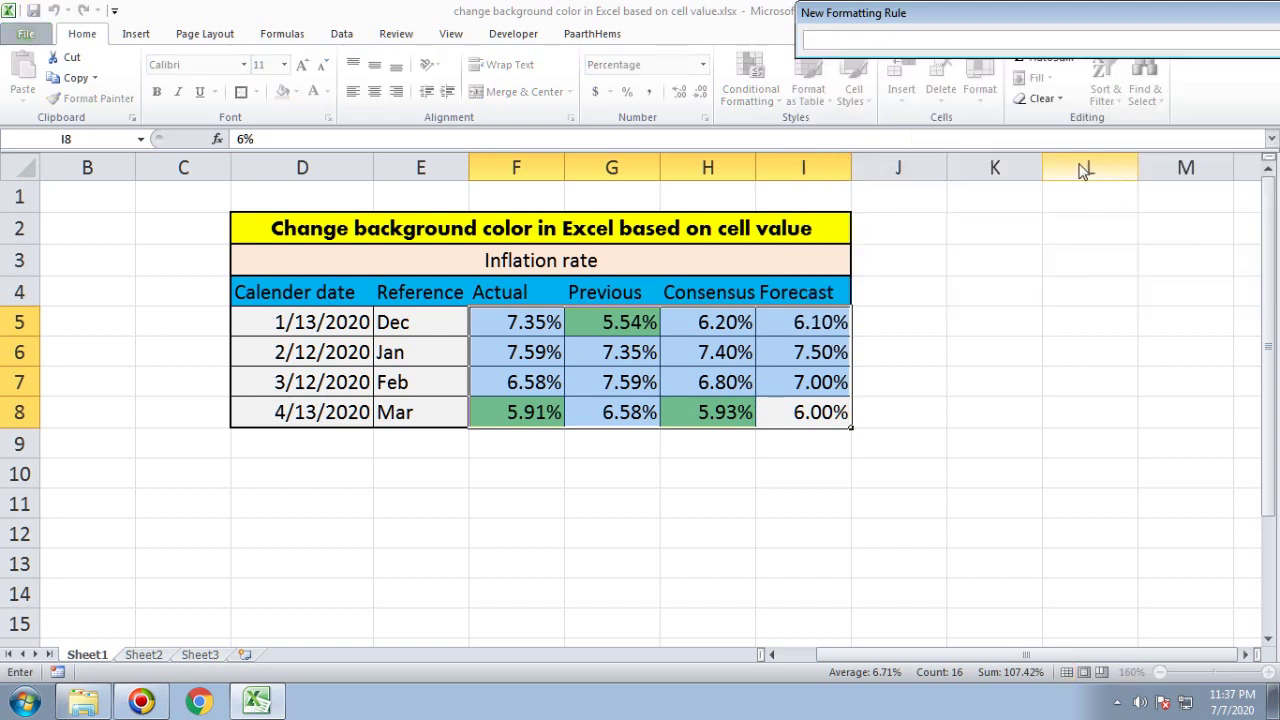
drag(938, 20, 710, 98)
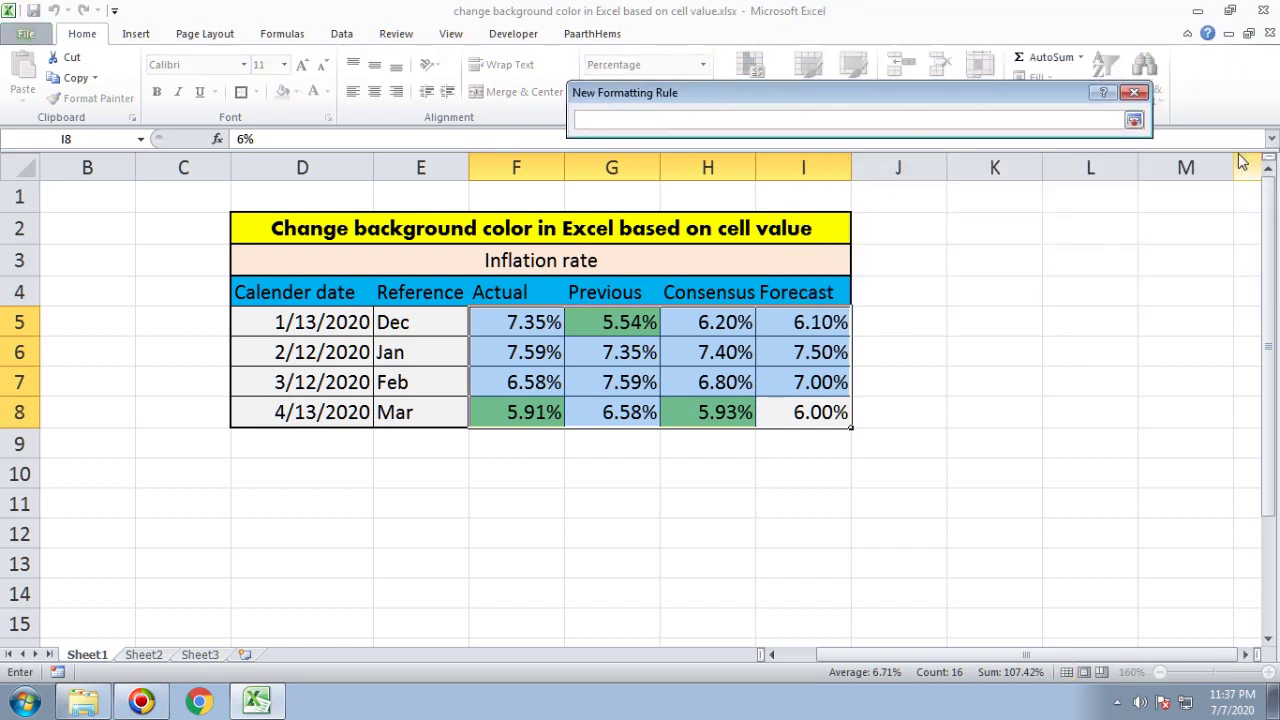
click(1135, 120)
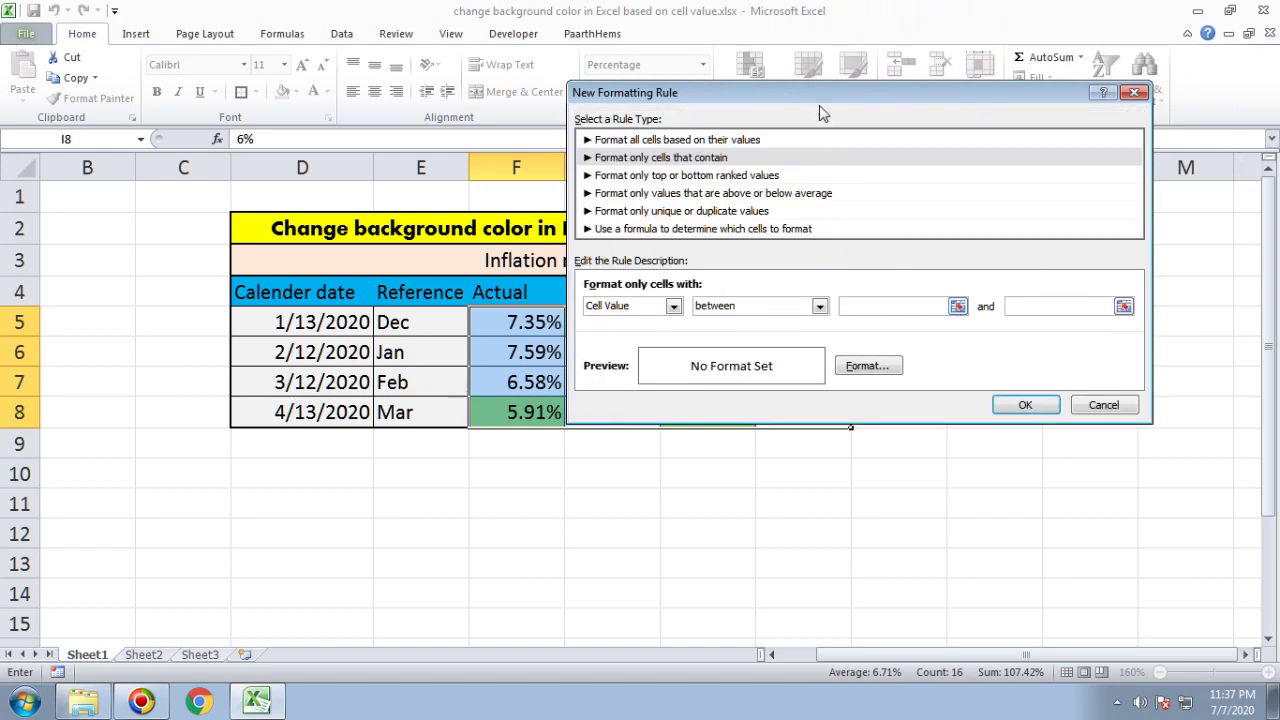
drag(760, 85, 285, 86)
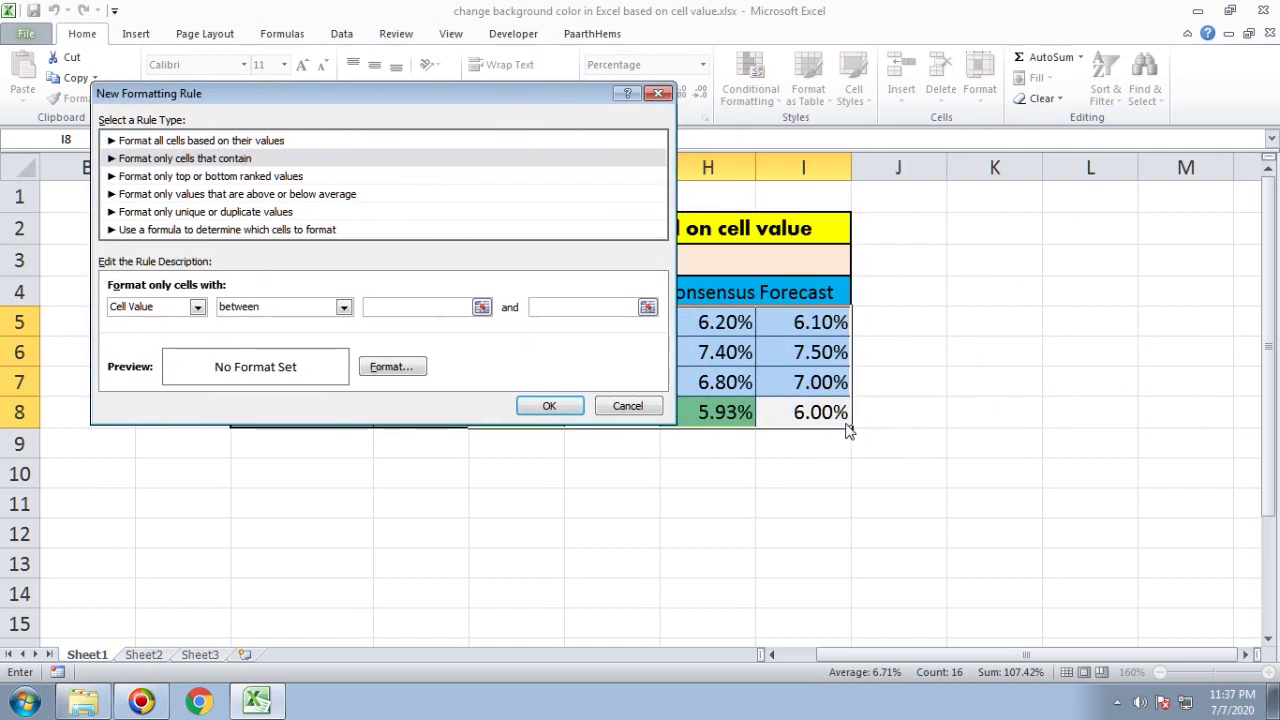
click(812, 420)
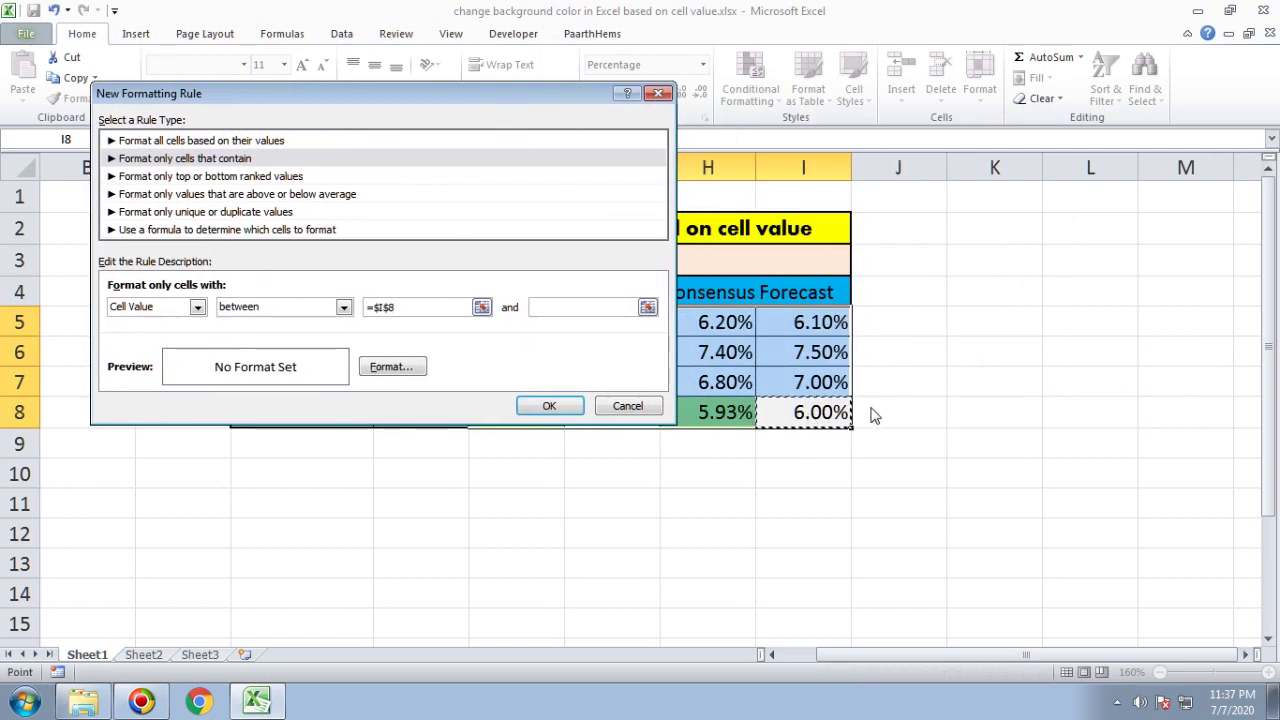
click(580, 313)
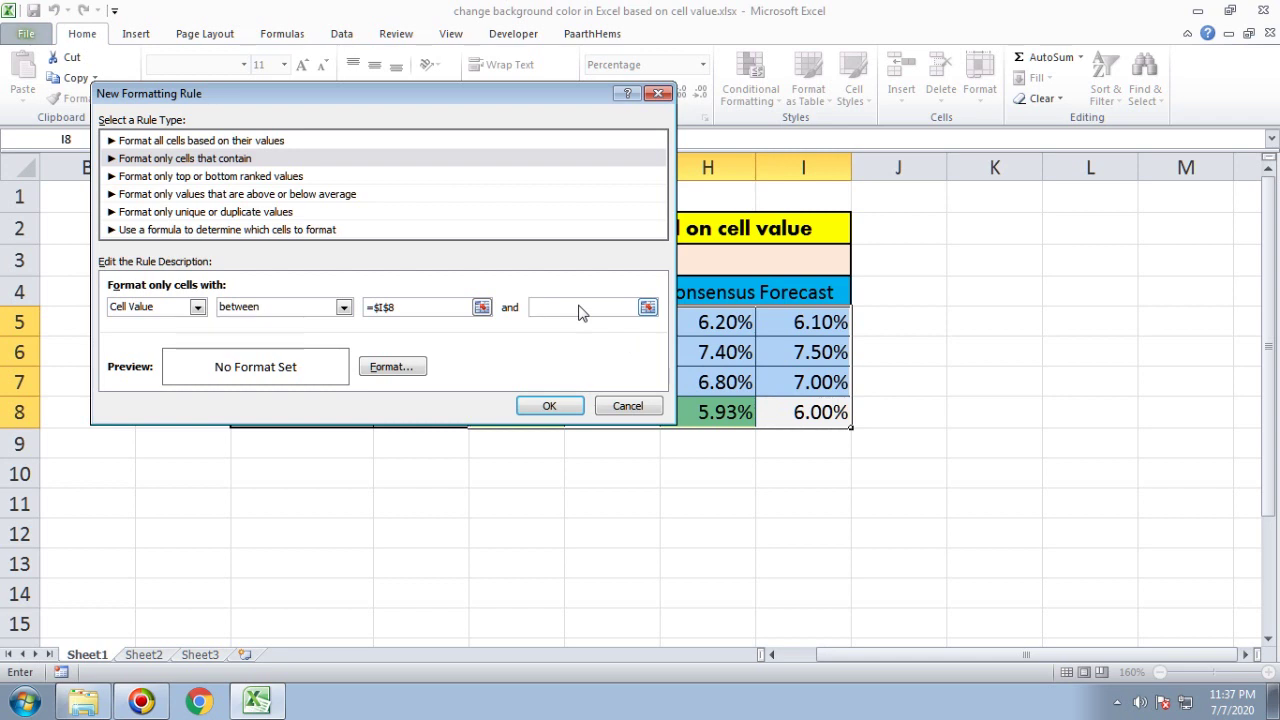
click(826, 391)
Step: Fill values between $I$8 and $I$7 orange, then select cell I8
click(390, 367)
click(861, 227)
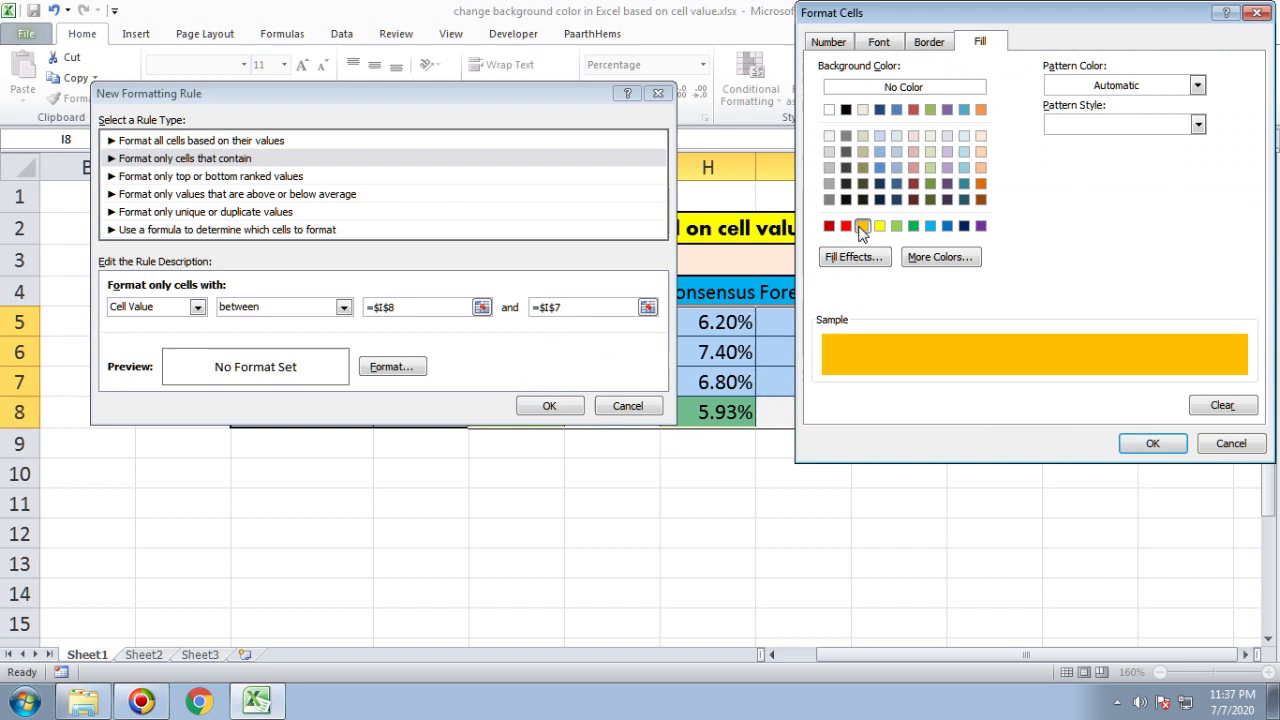
click(1154, 444)
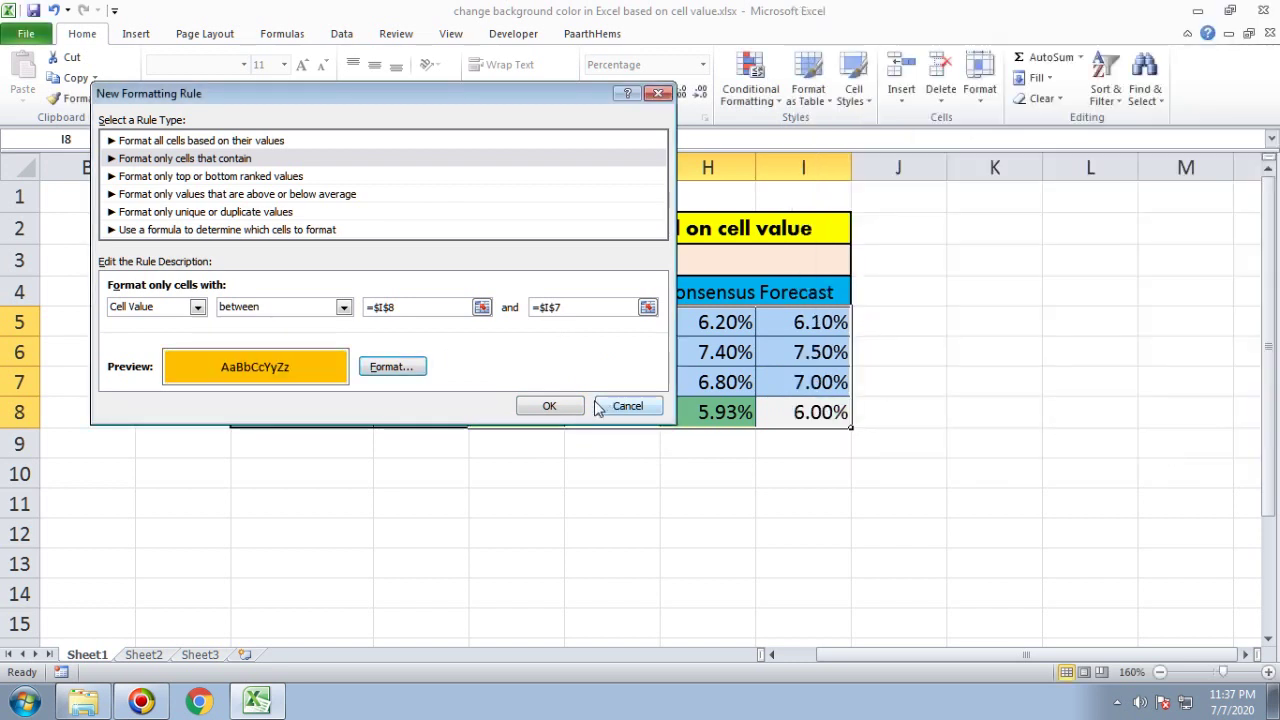
click(538, 412)
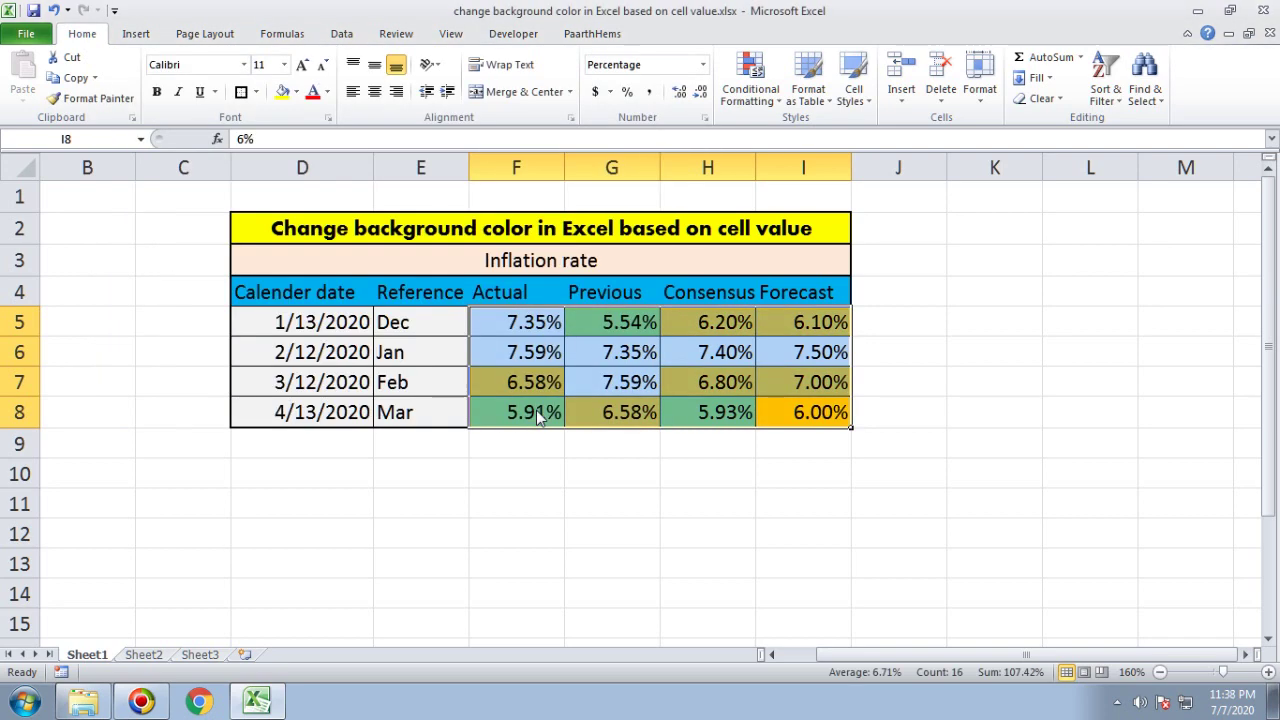
click(748, 571)
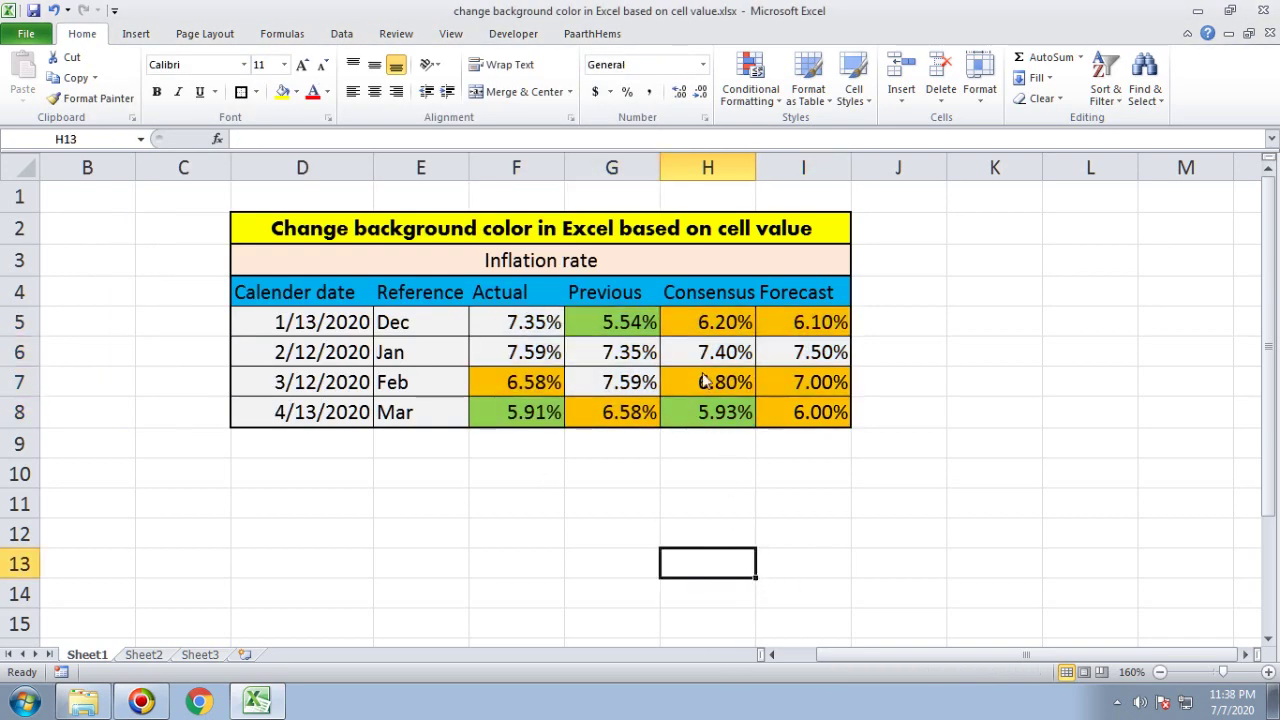
click(815, 422)
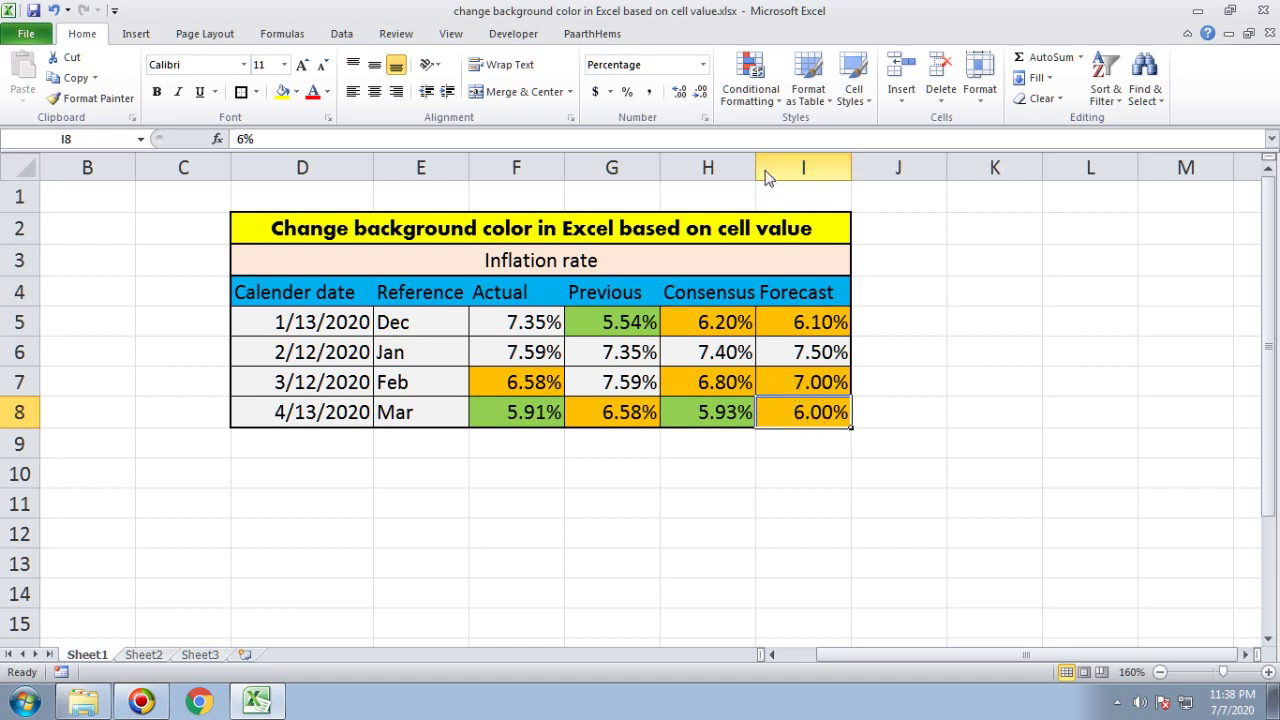
Step: Start a third rule for cell values greater than =$I$7
click(758, 100)
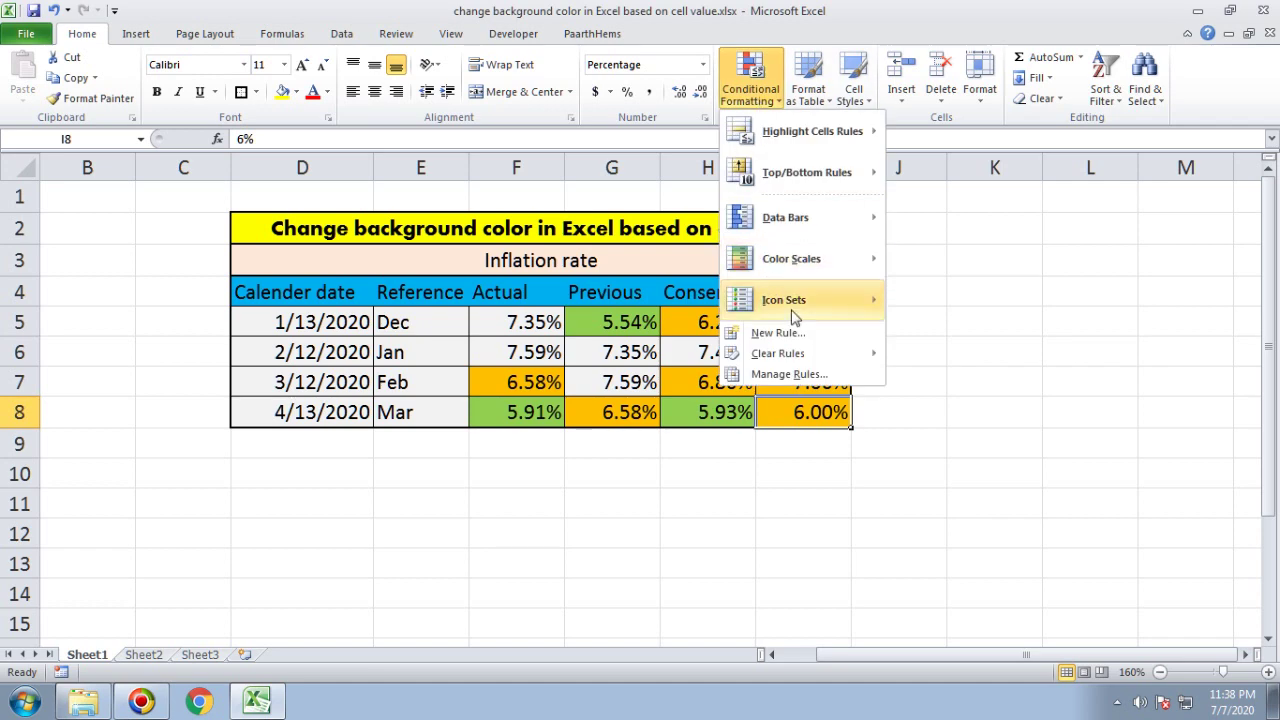
click(778, 333)
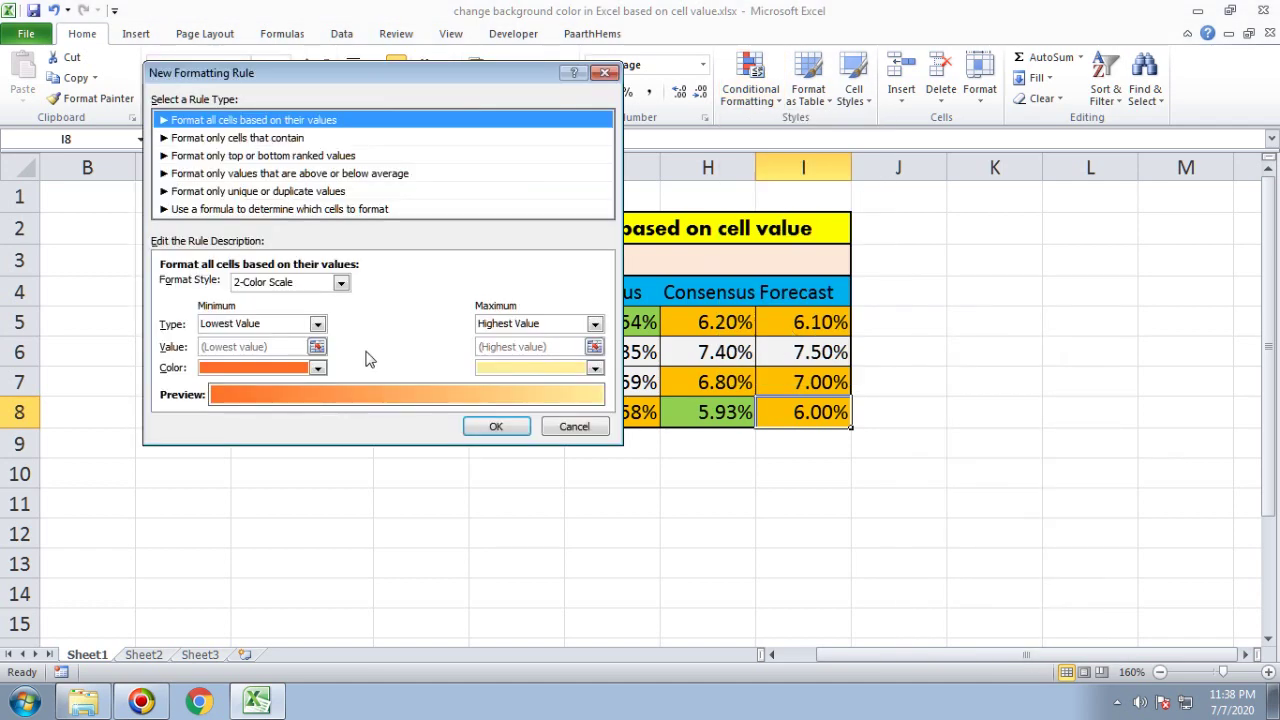
click(228, 138)
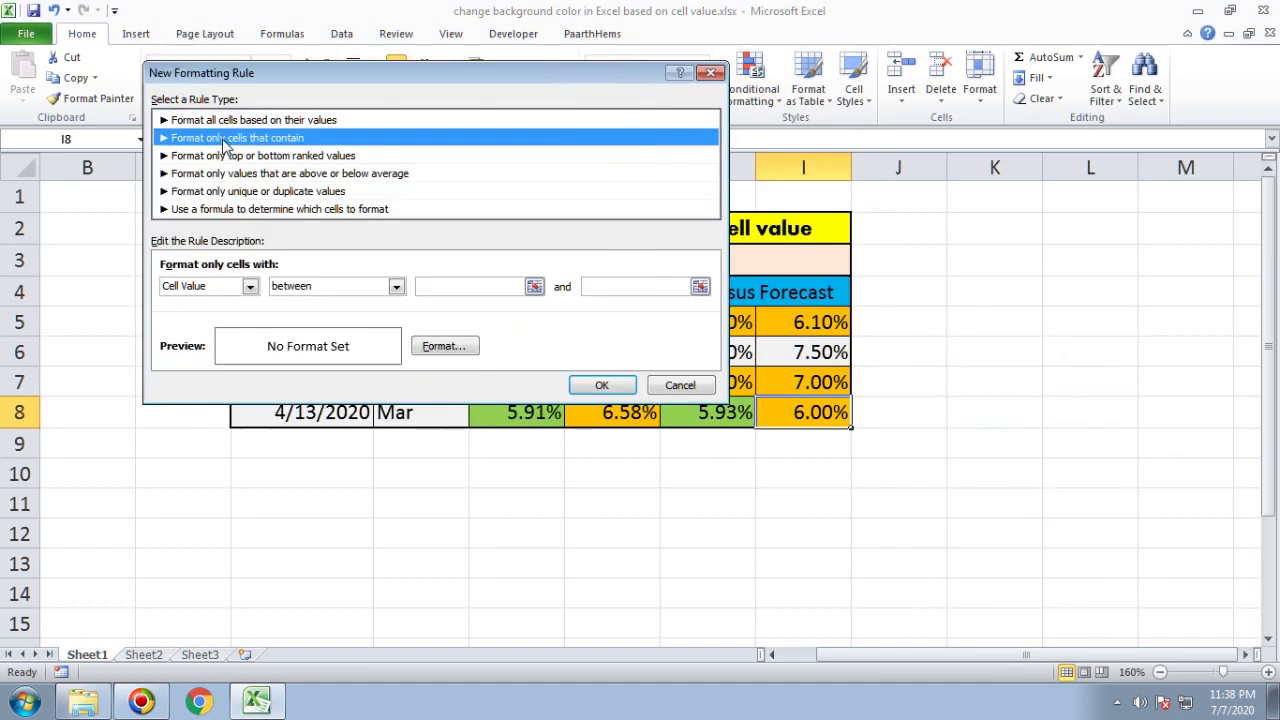
click(534, 287)
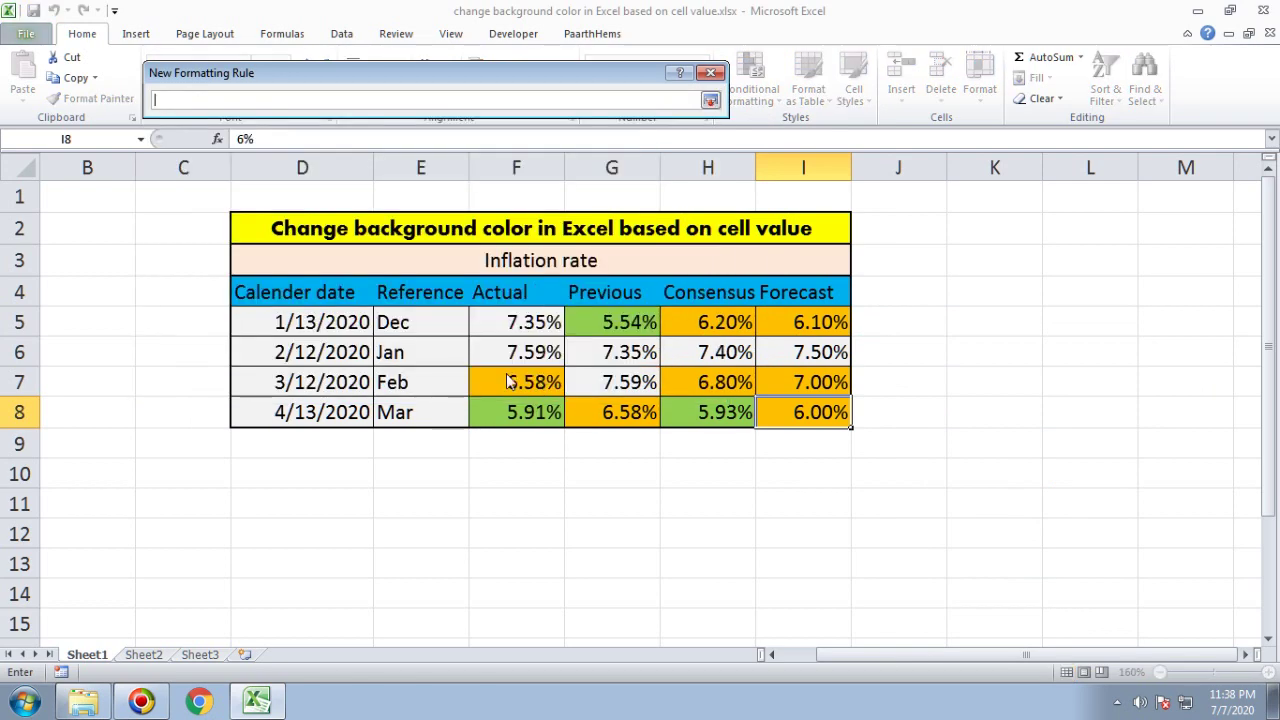
click(710, 100)
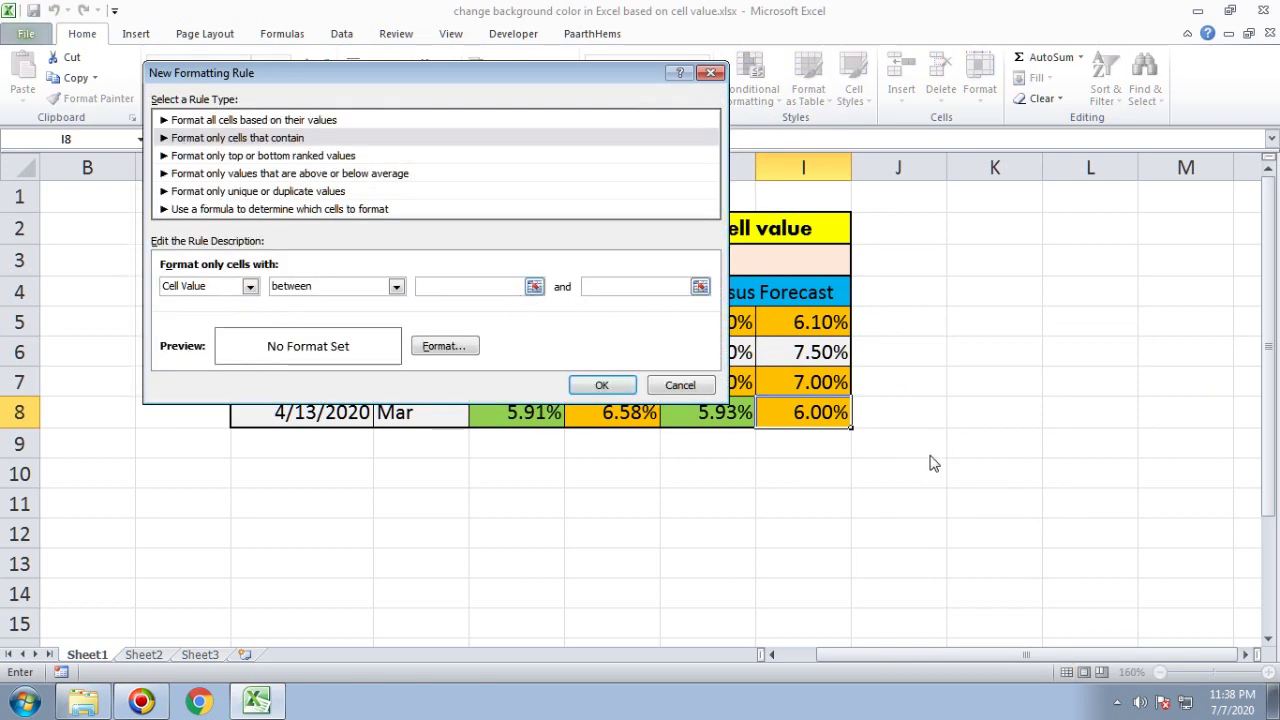
click(368, 287)
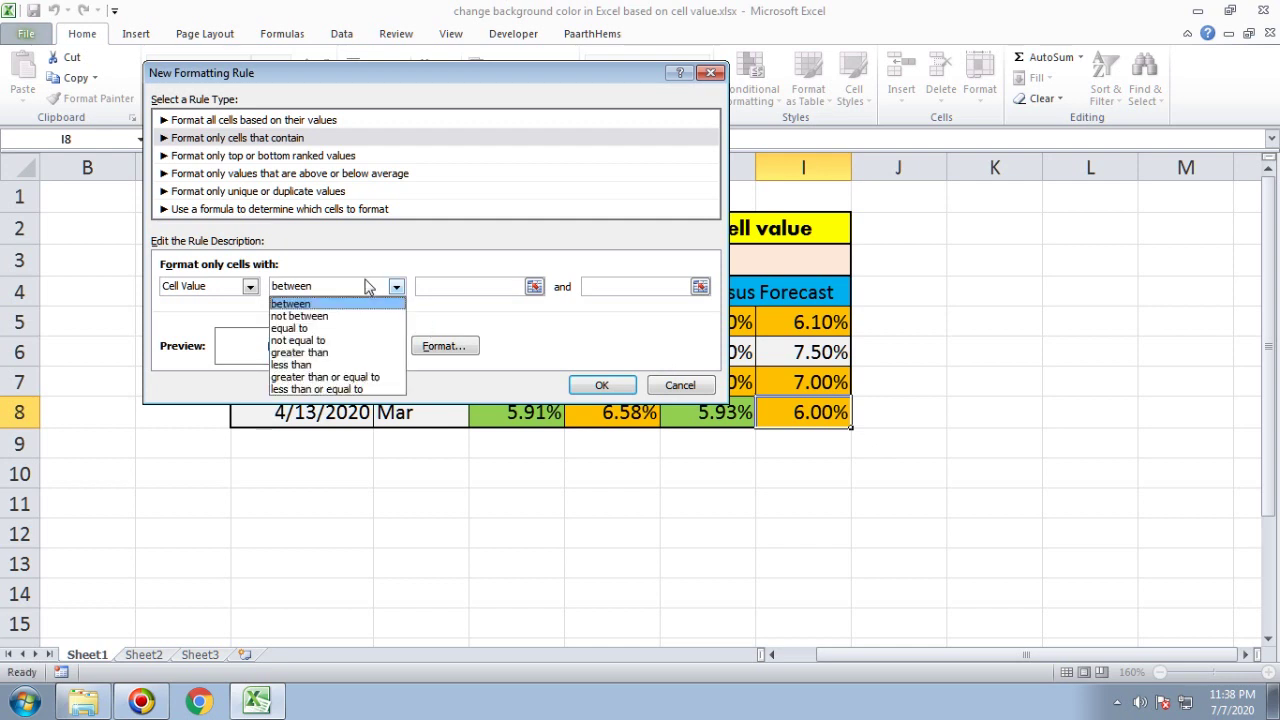
click(372, 355)
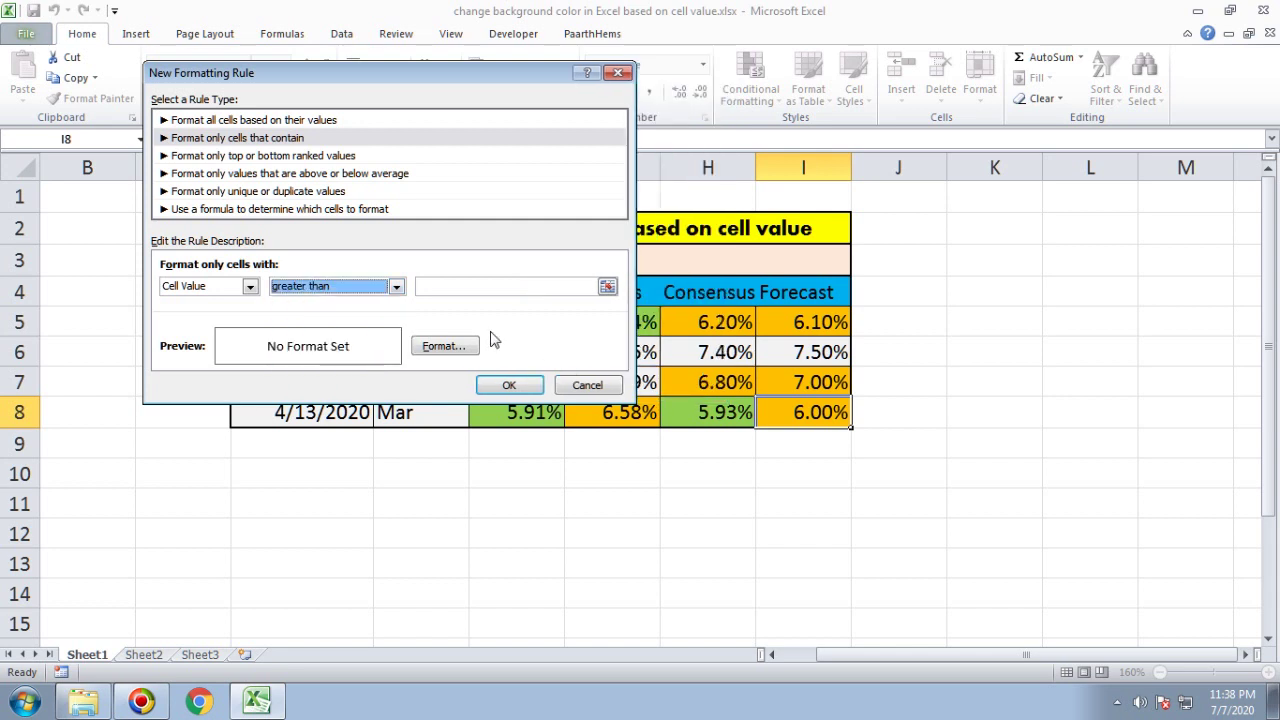
click(368, 287)
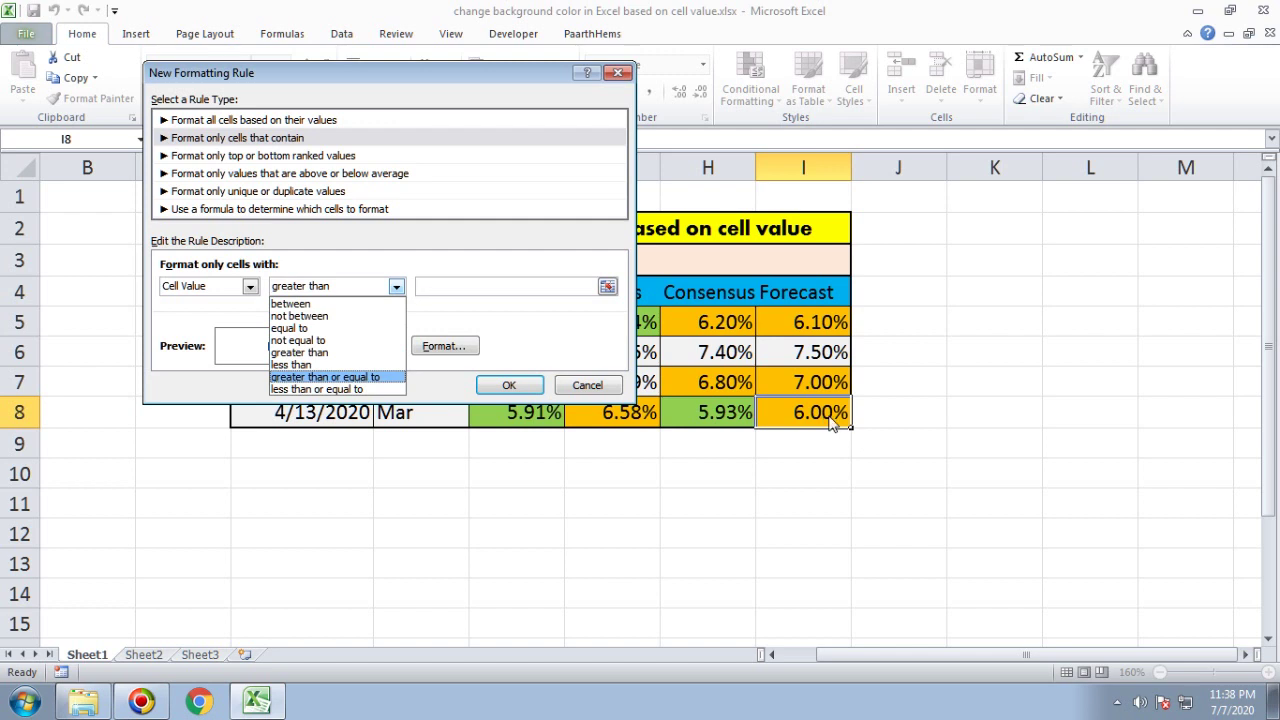
click(327, 353)
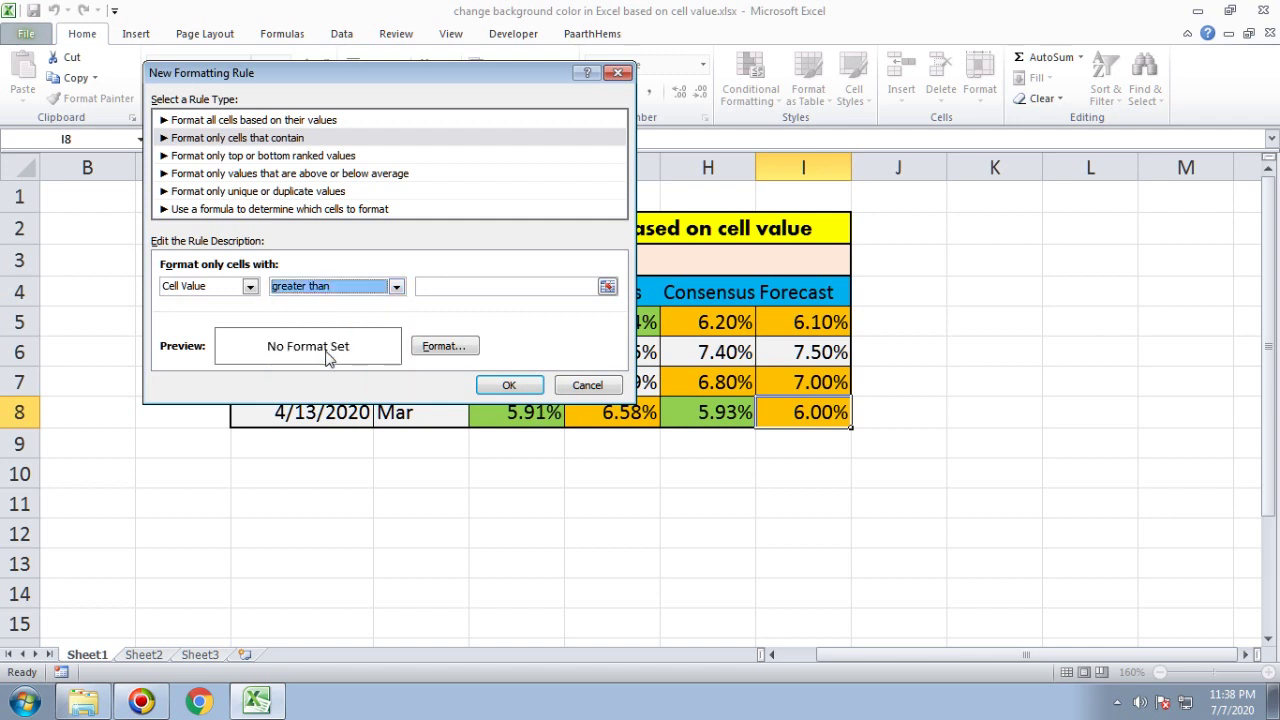
click(505, 295)
click(812, 392)
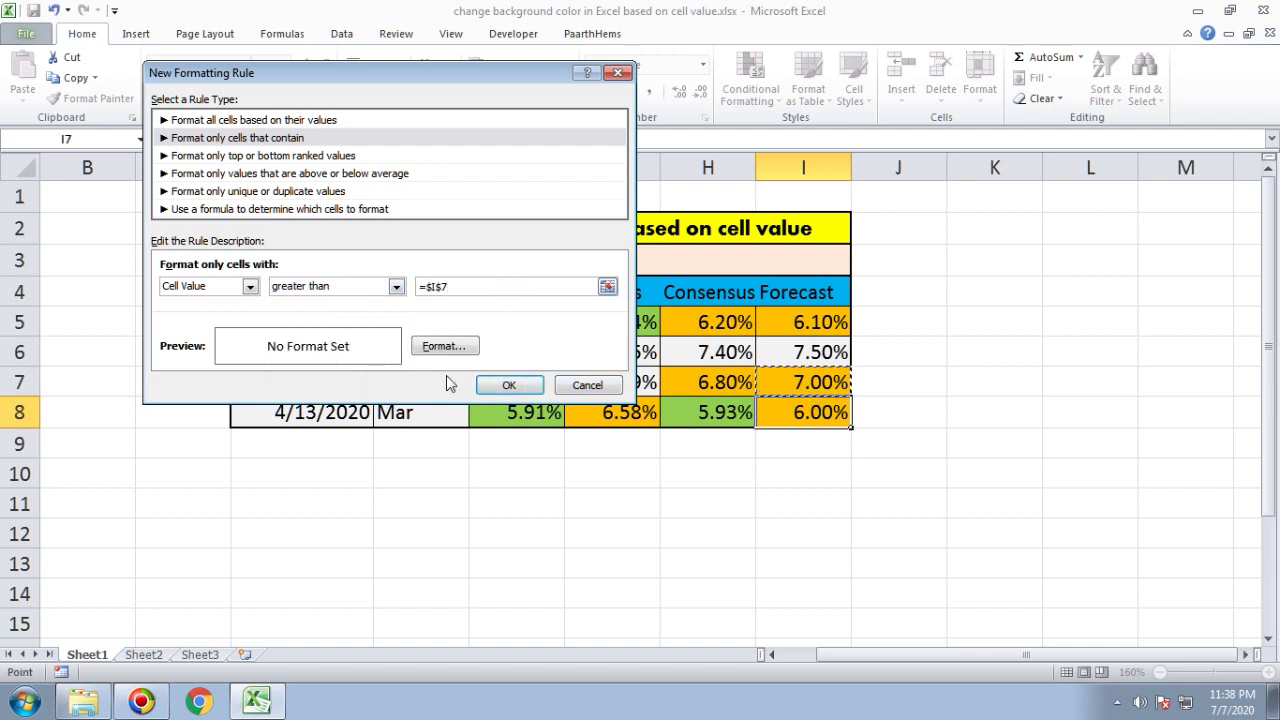
Step: Give the greater-than-$I$7 rule a red fill and save it
click(462, 350)
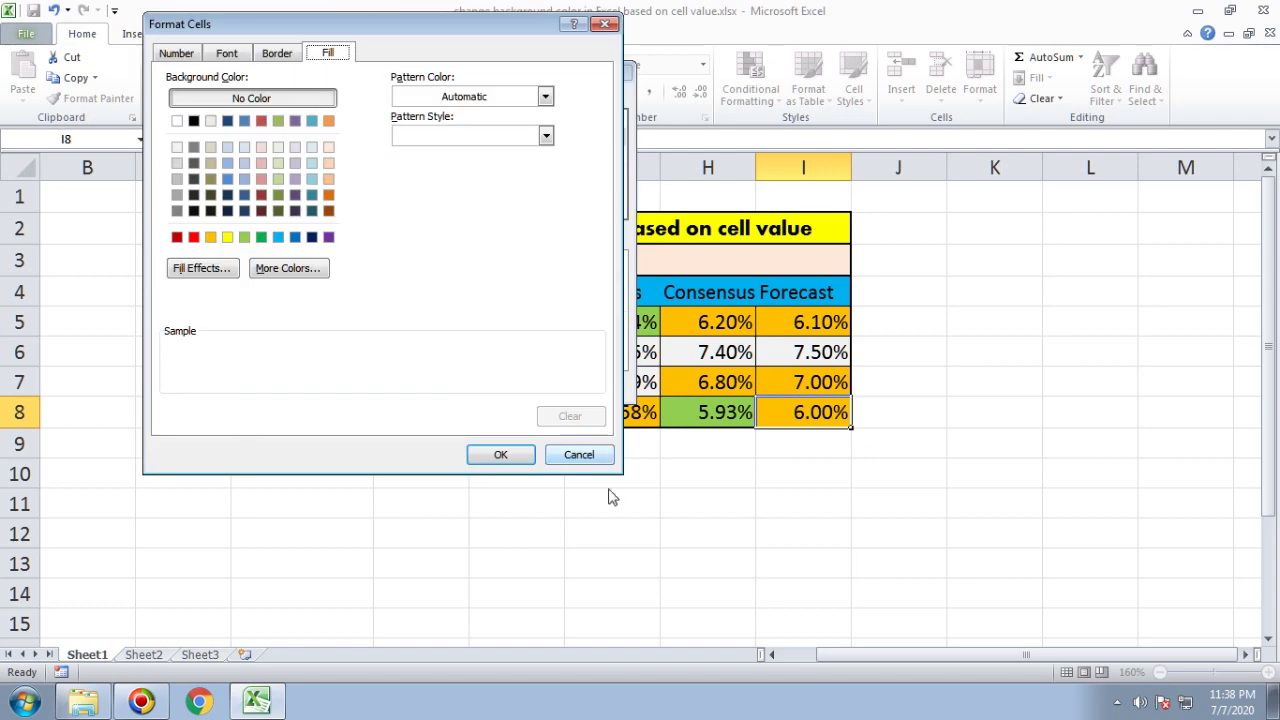
click(194, 237)
click(494, 454)
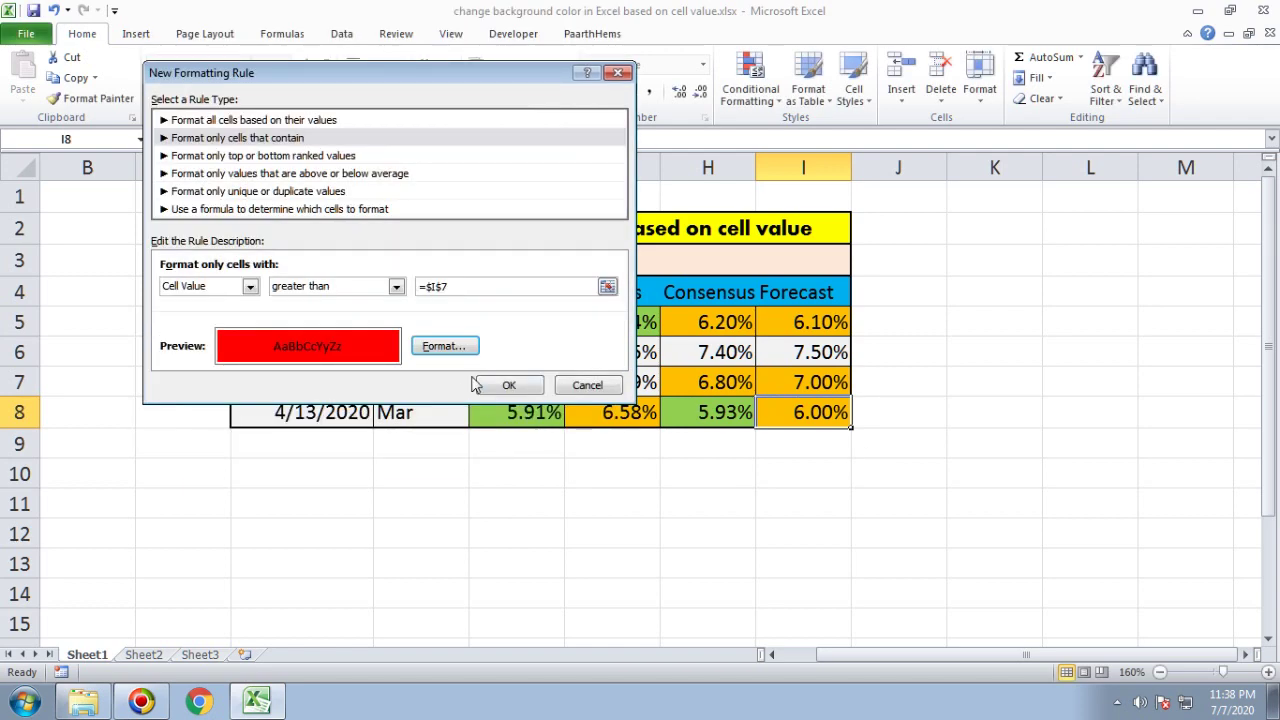
click(517, 386)
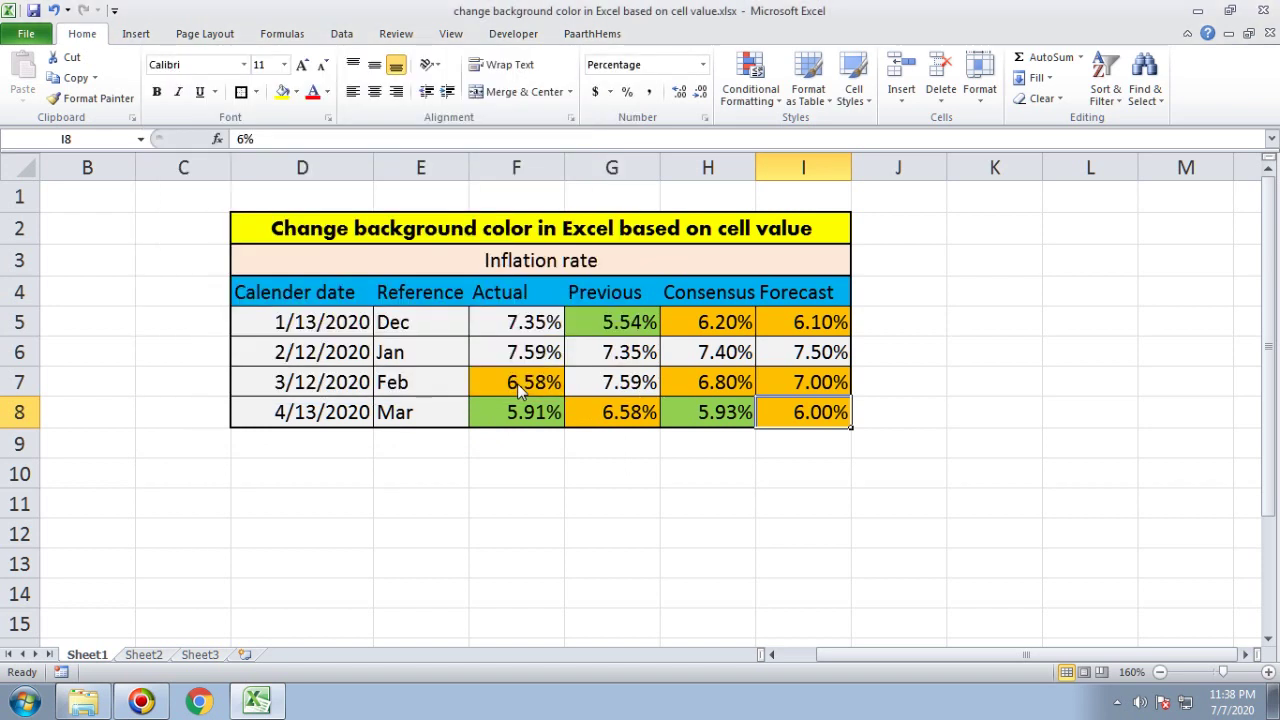
Step: Select the value cells F5:I8 and bring up their conditional formatting rules
click(518, 386)
click(521, 328)
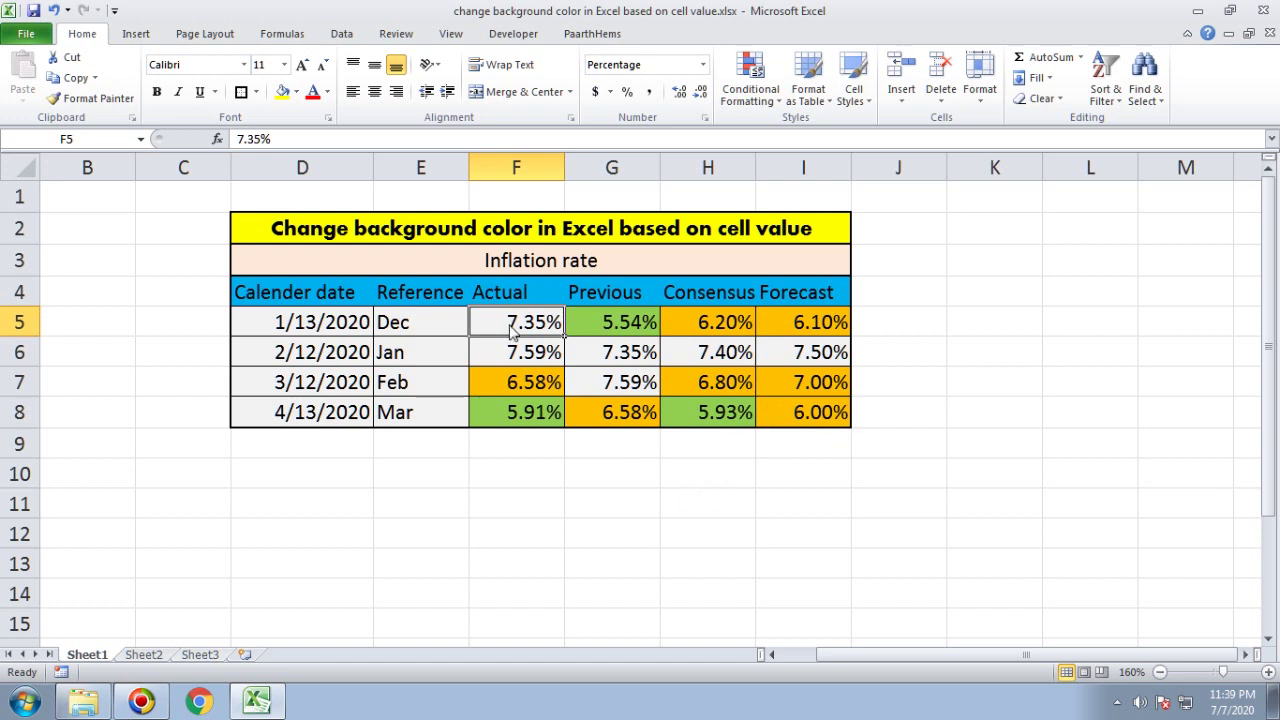
drag(511, 333, 805, 412)
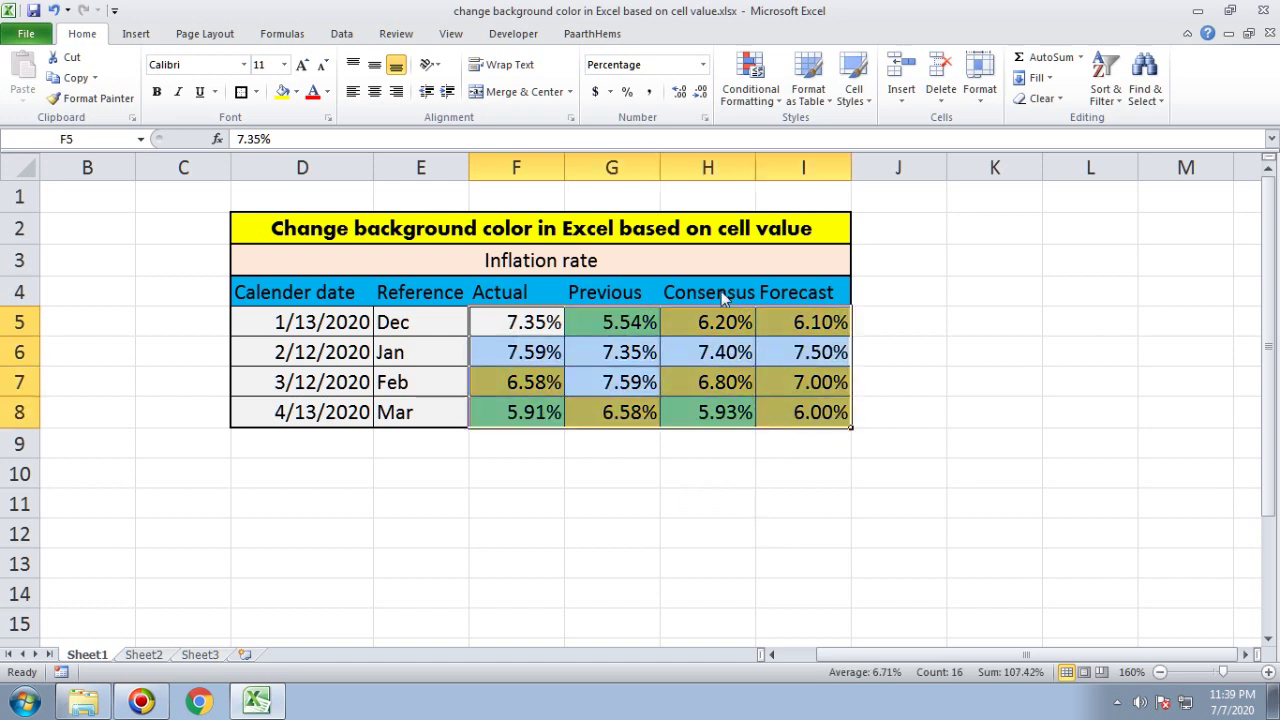
click(750, 88)
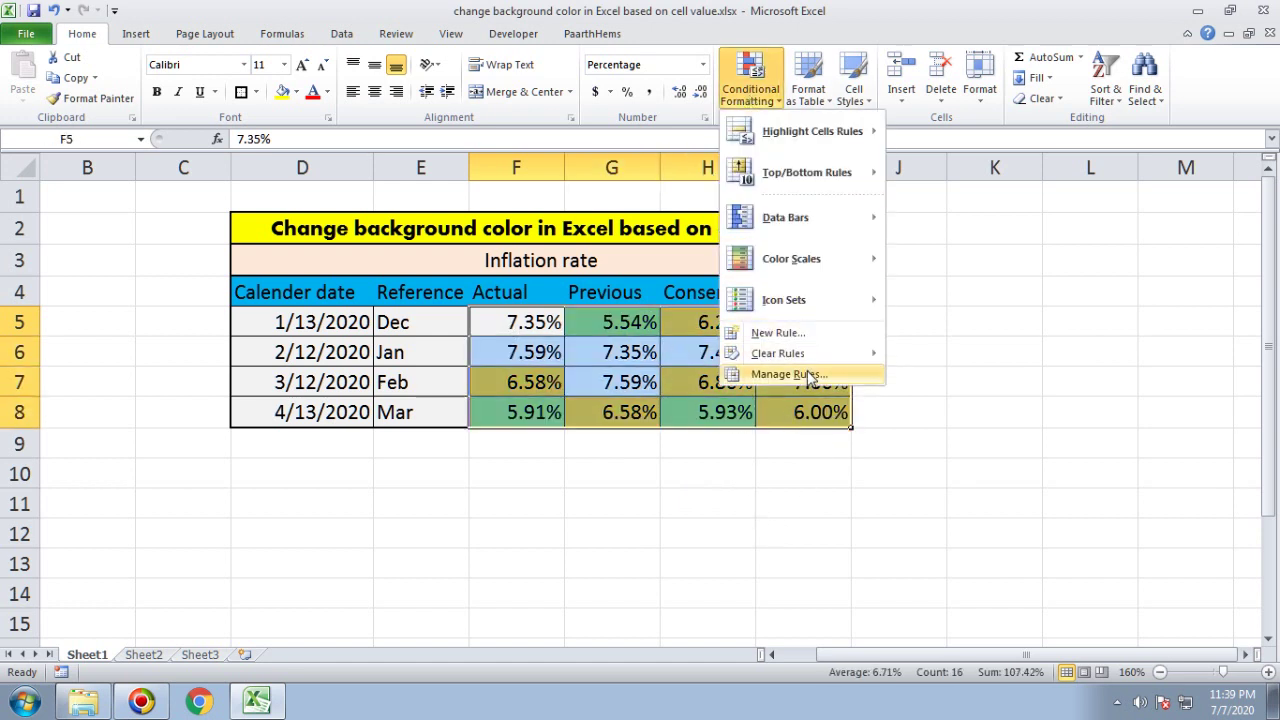
click(788, 374)
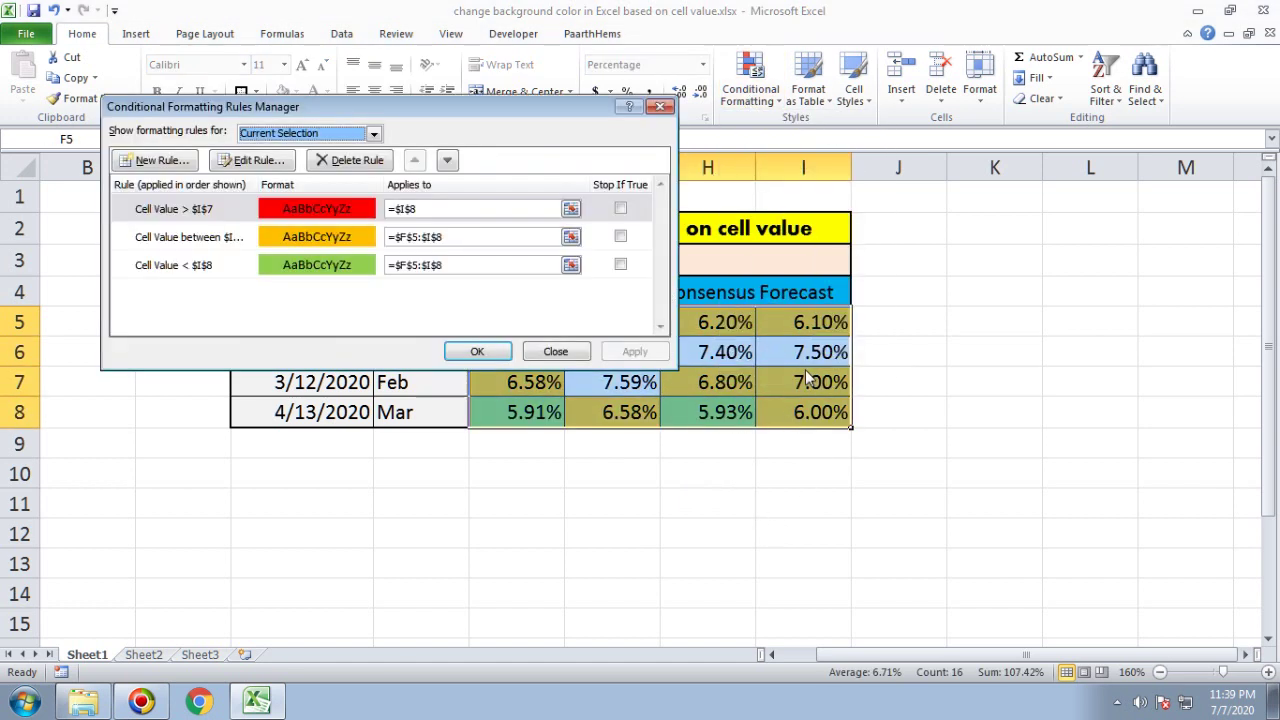
Step: Review the red greater-than-I7 rule and the worksheet-wide rules, then close the manager
double_click(240, 217)
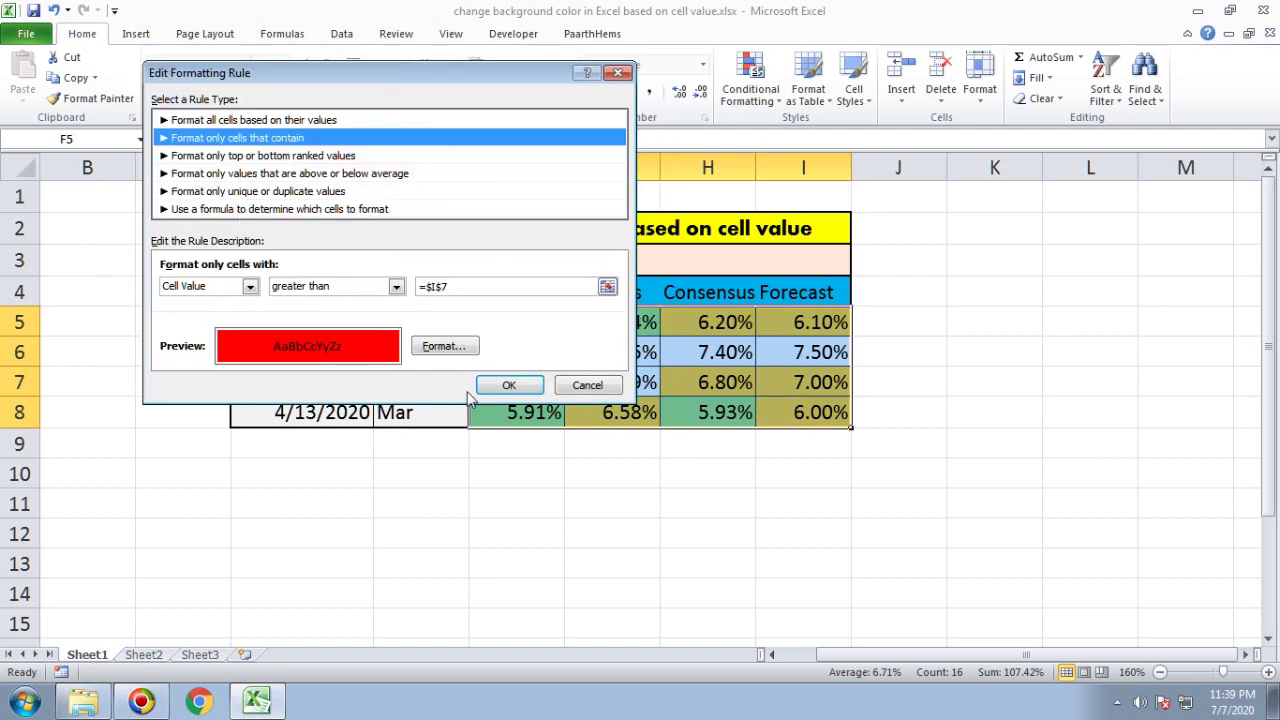
click(509, 385)
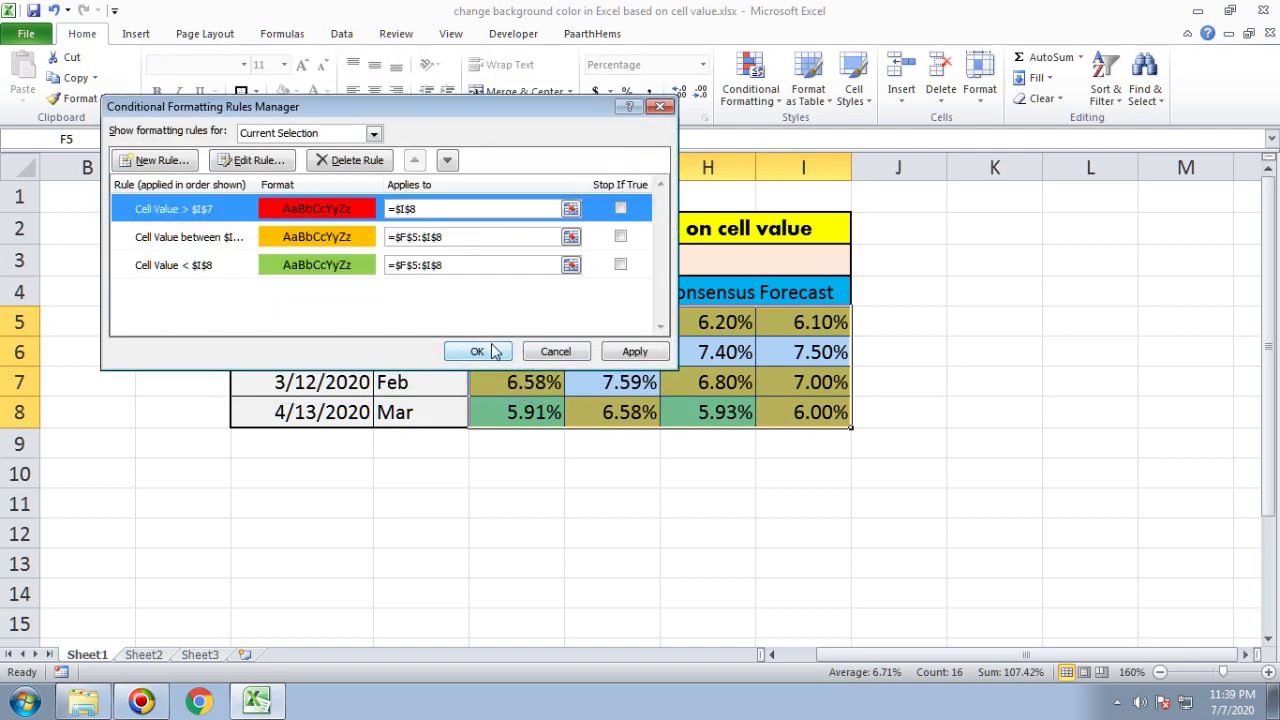
click(608, 352)
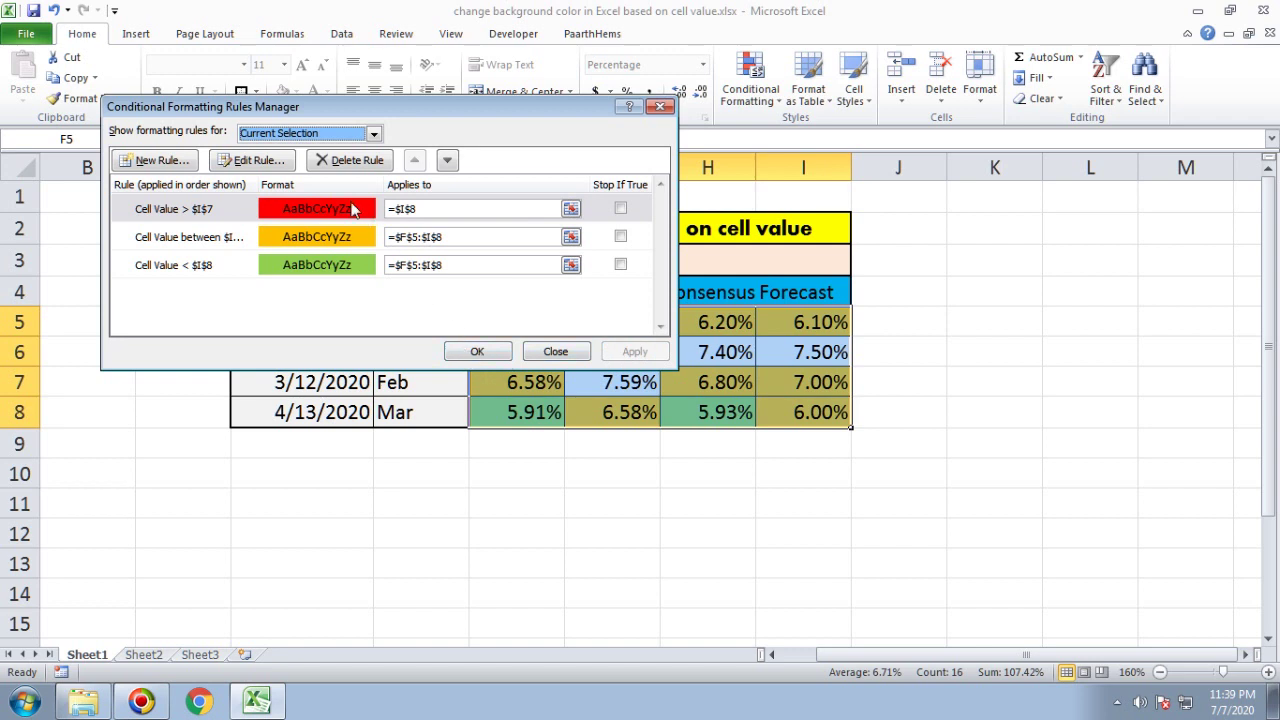
click(316, 134)
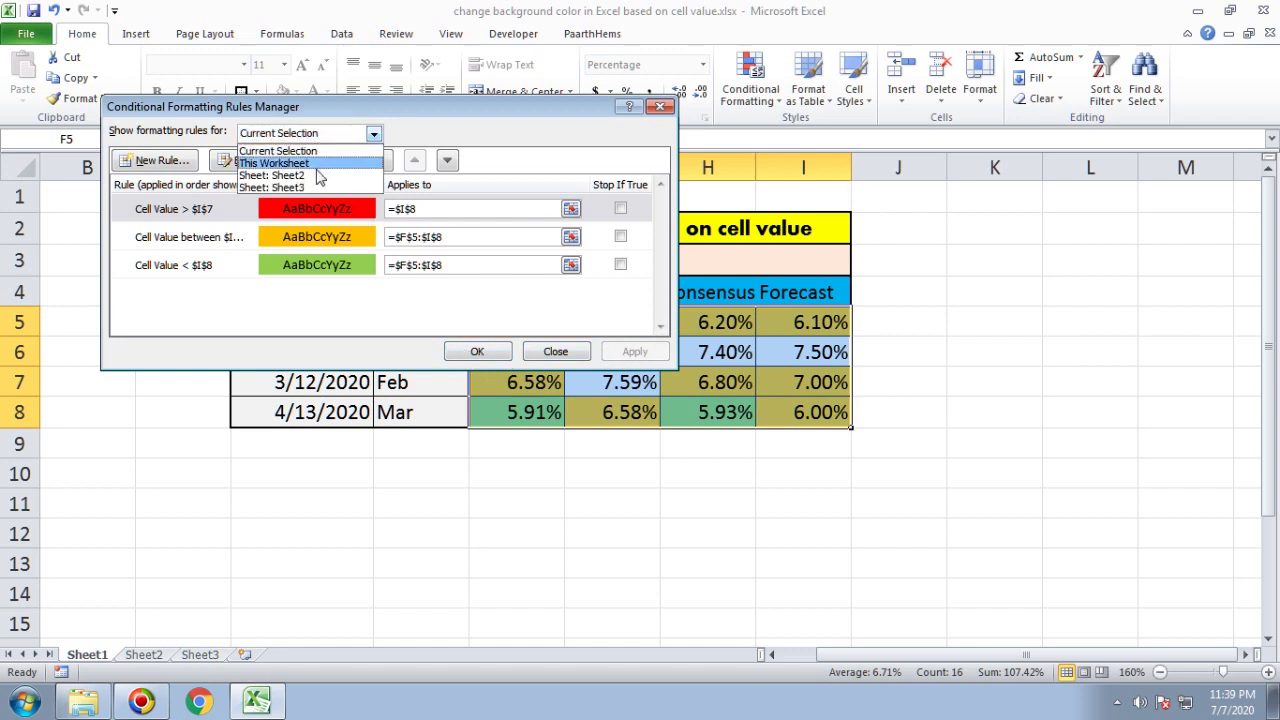
click(320, 163)
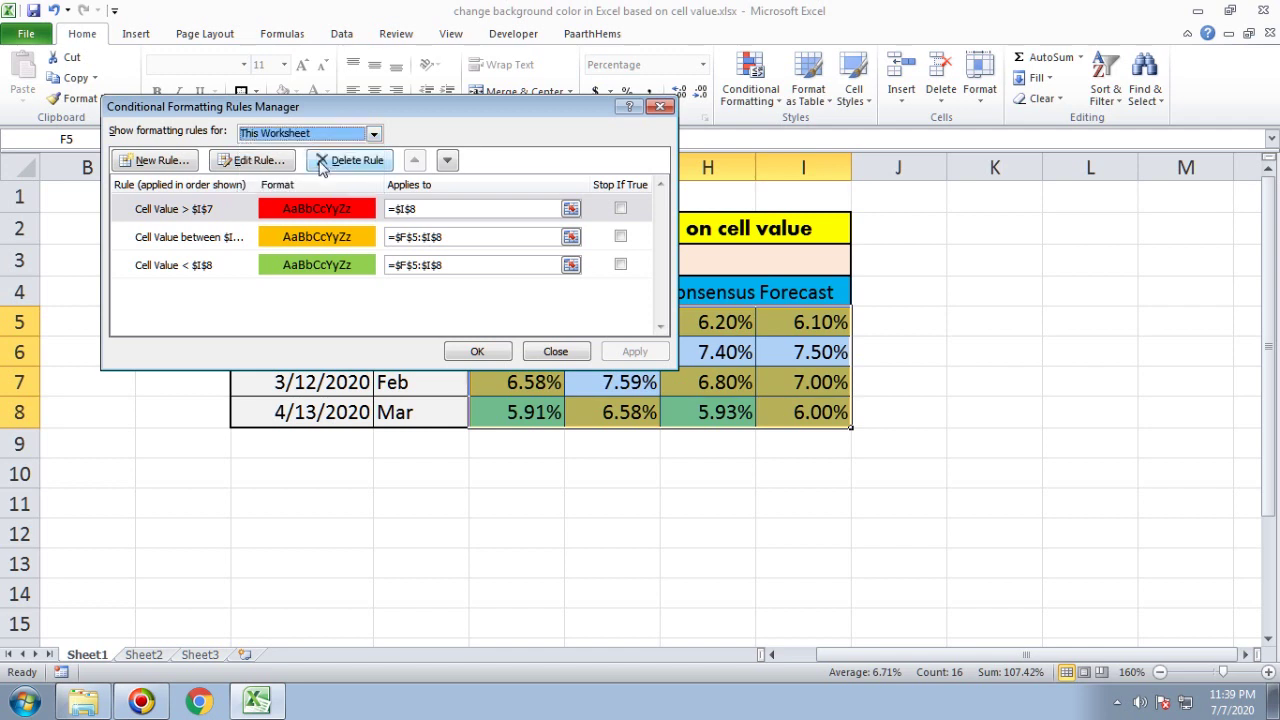
click(497, 352)
Step: Select H7:I8, list its formatting rules, and pick the red greater-than-I7 rule
click(550, 366)
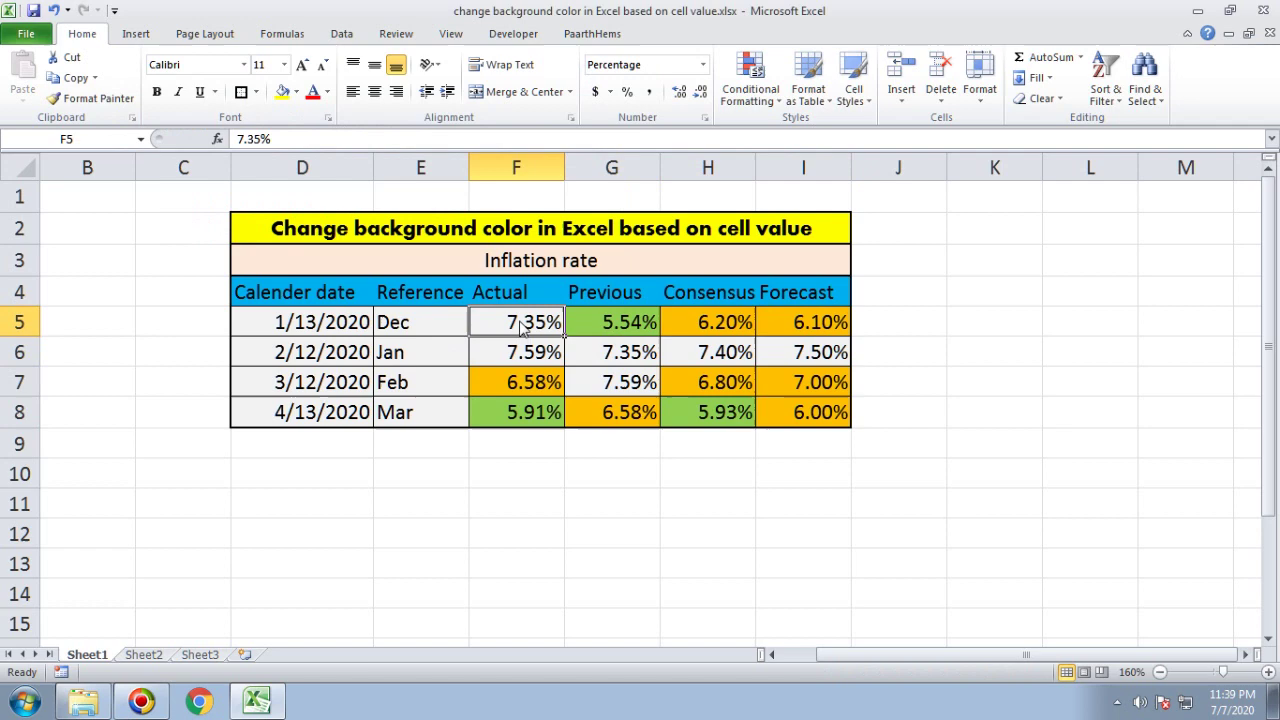
drag(708, 382, 800, 412)
click(748, 90)
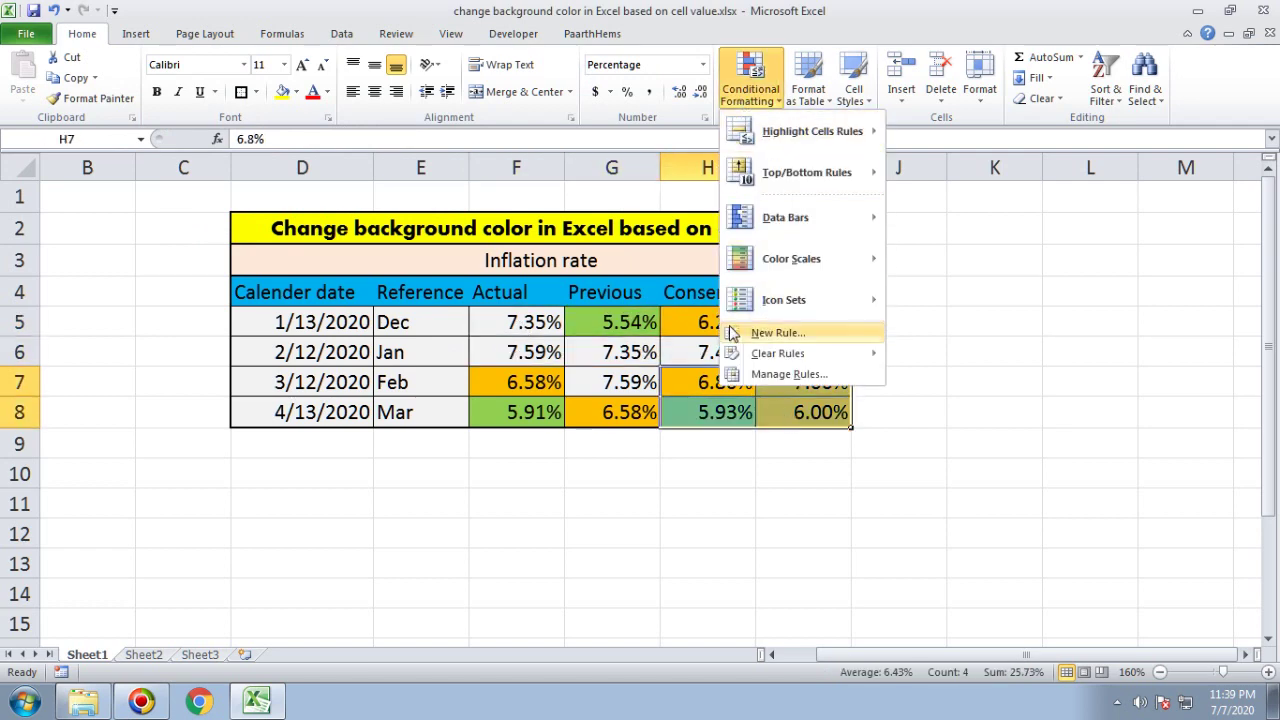
mouse_move(778, 353)
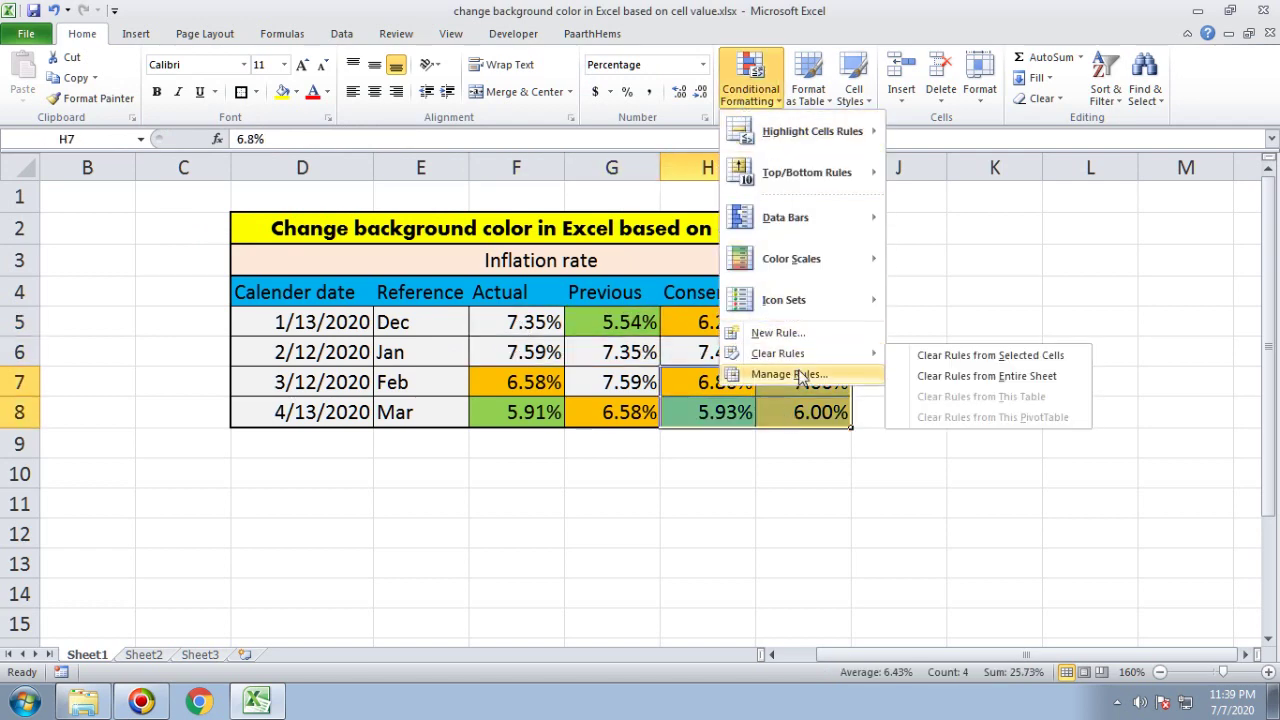
click(800, 376)
click(170, 212)
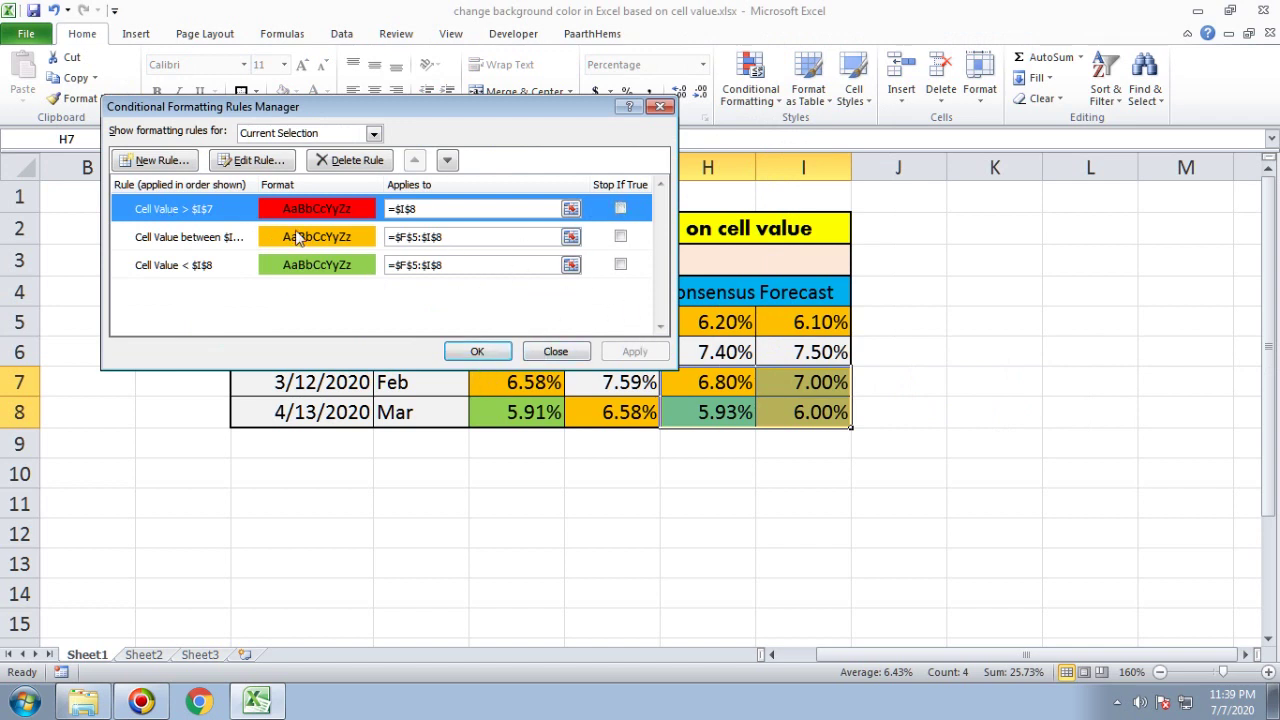
Step: Delete the old red rule and start a new cell-value greater-than rule
click(380, 163)
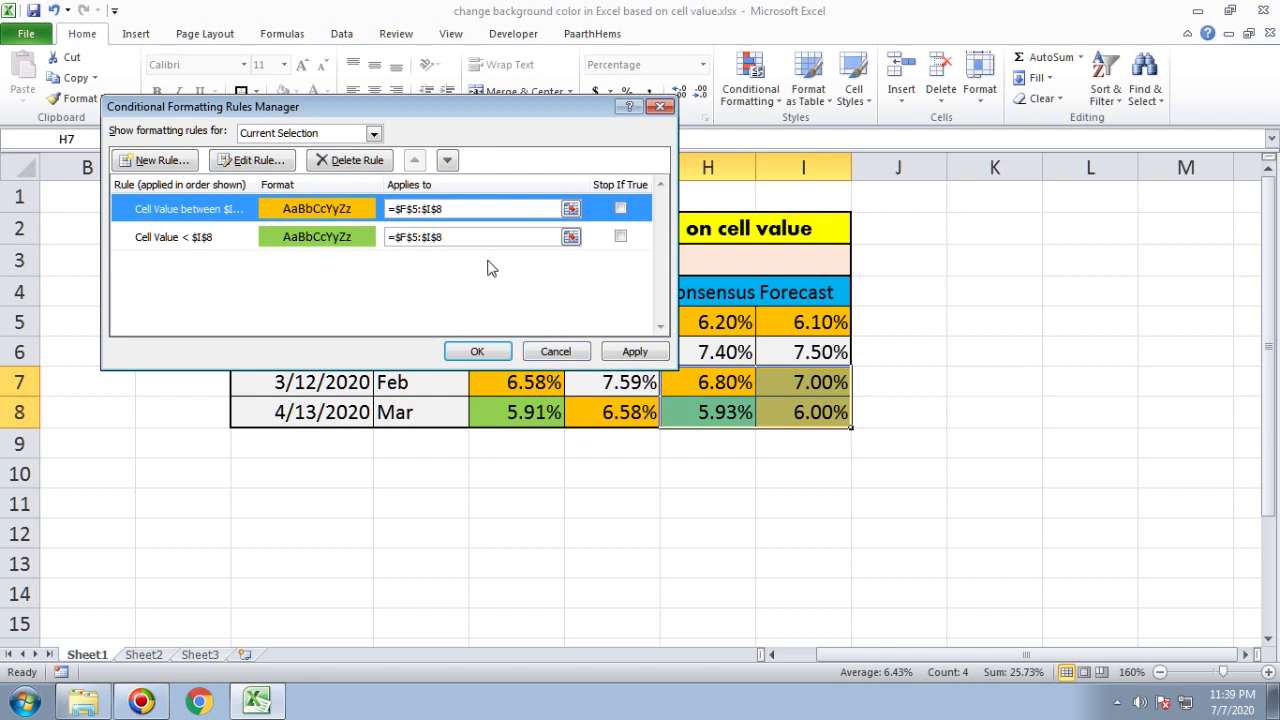
click(366, 134)
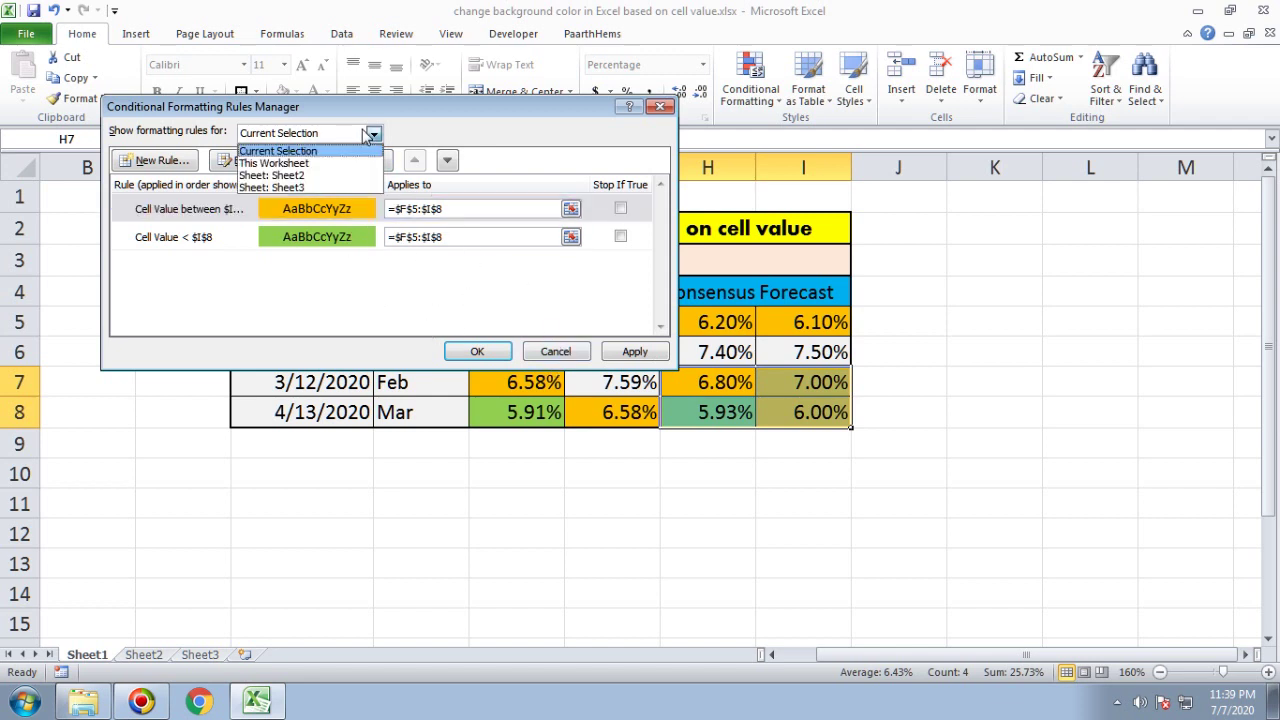
click(335, 165)
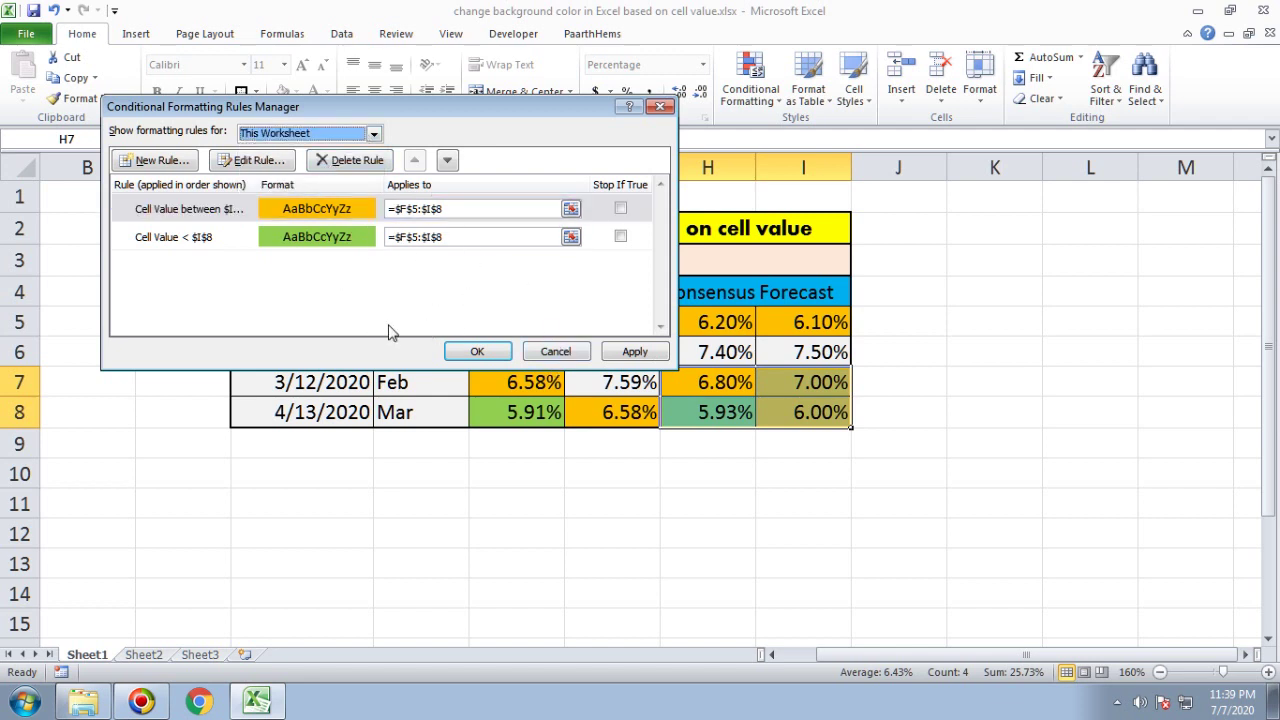
click(155, 162)
click(286, 119)
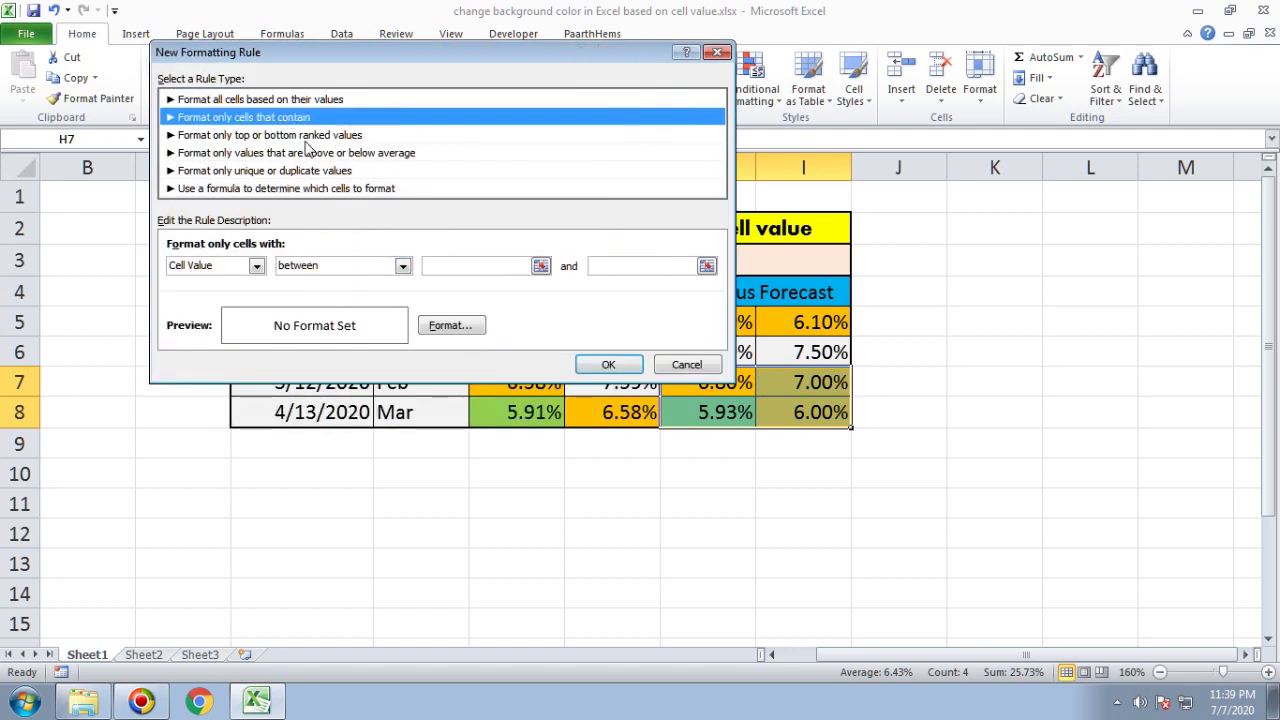
click(400, 266)
click(374, 333)
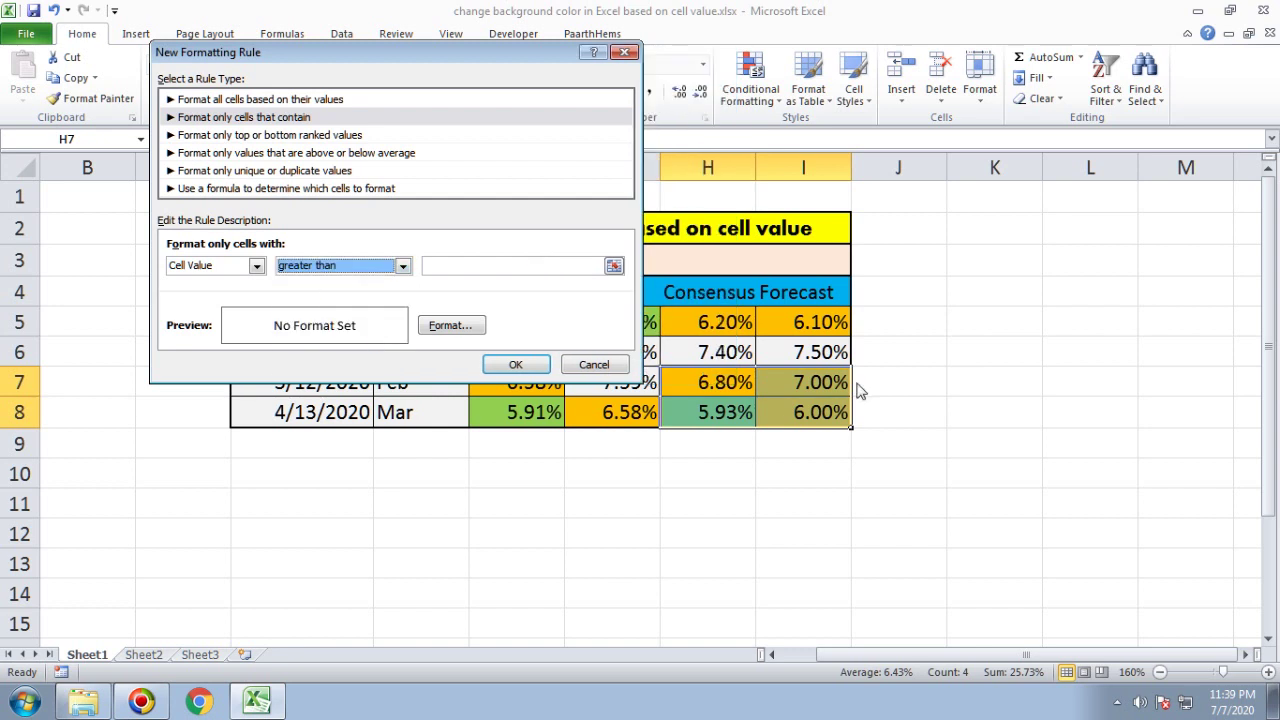
Step: Set the threshold to =$I$7 with a red fill, save the rule and apply
click(523, 266)
click(790, 381)
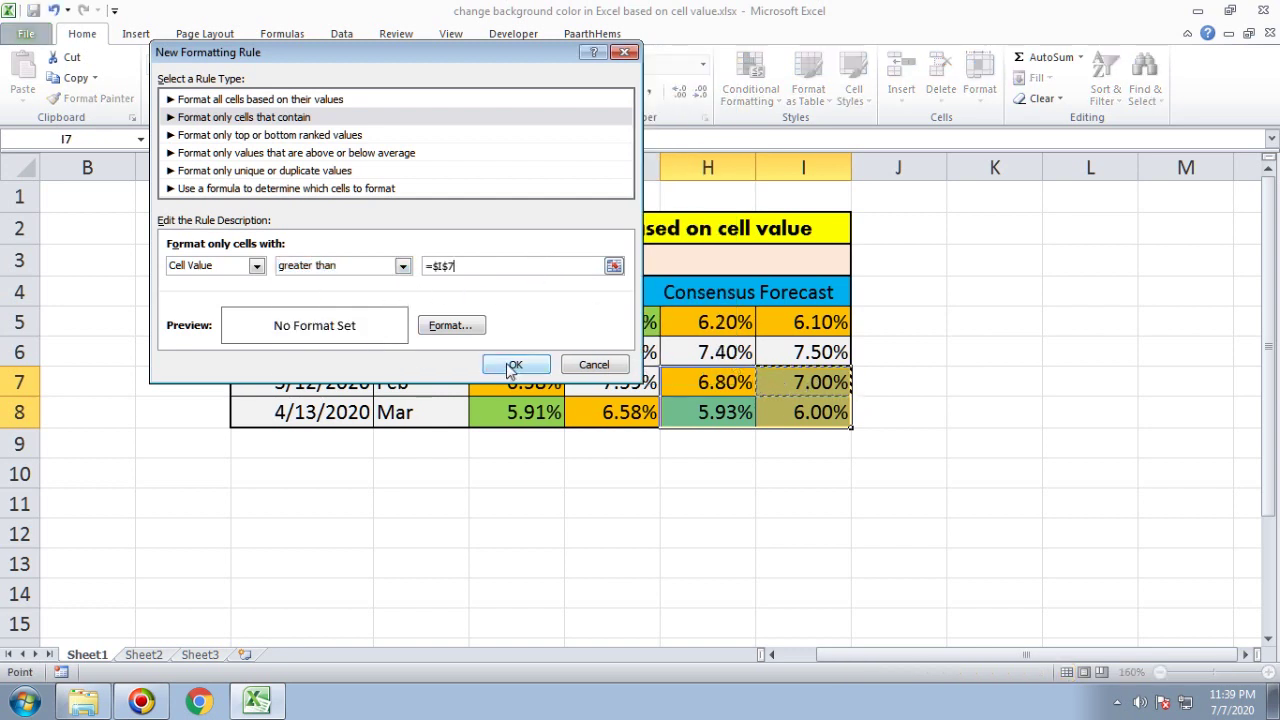
click(458, 325)
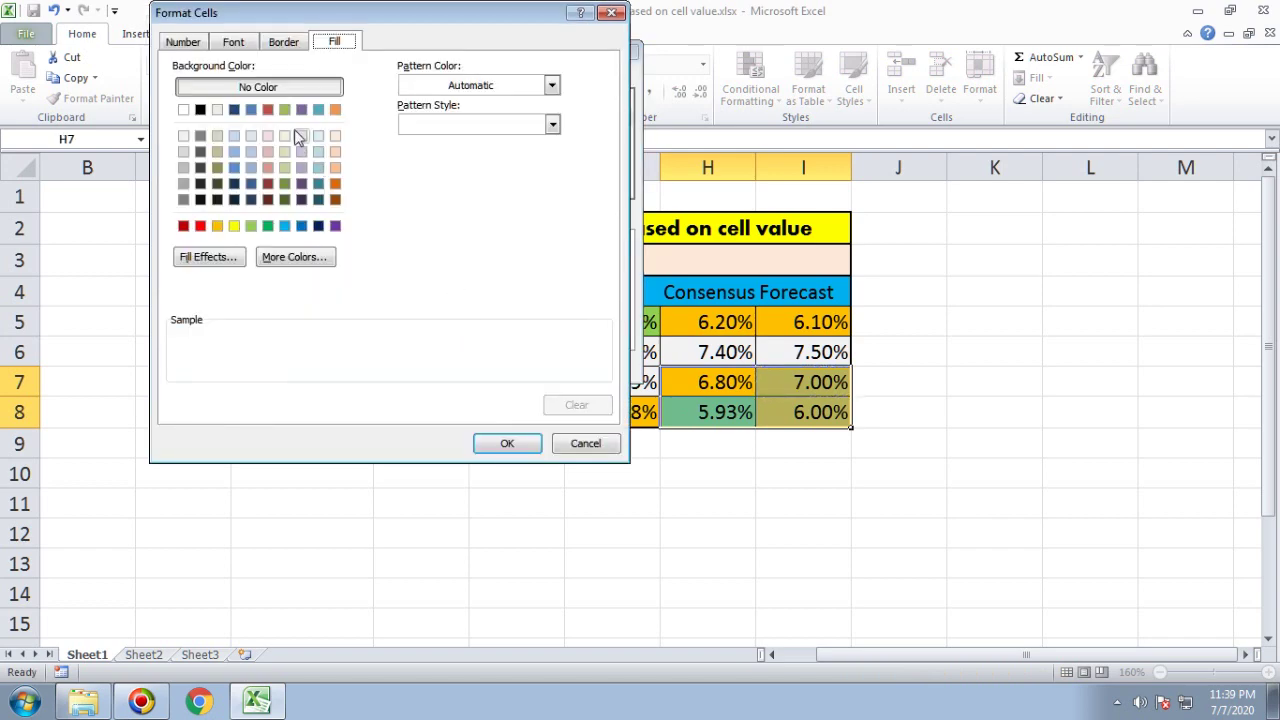
click(200, 226)
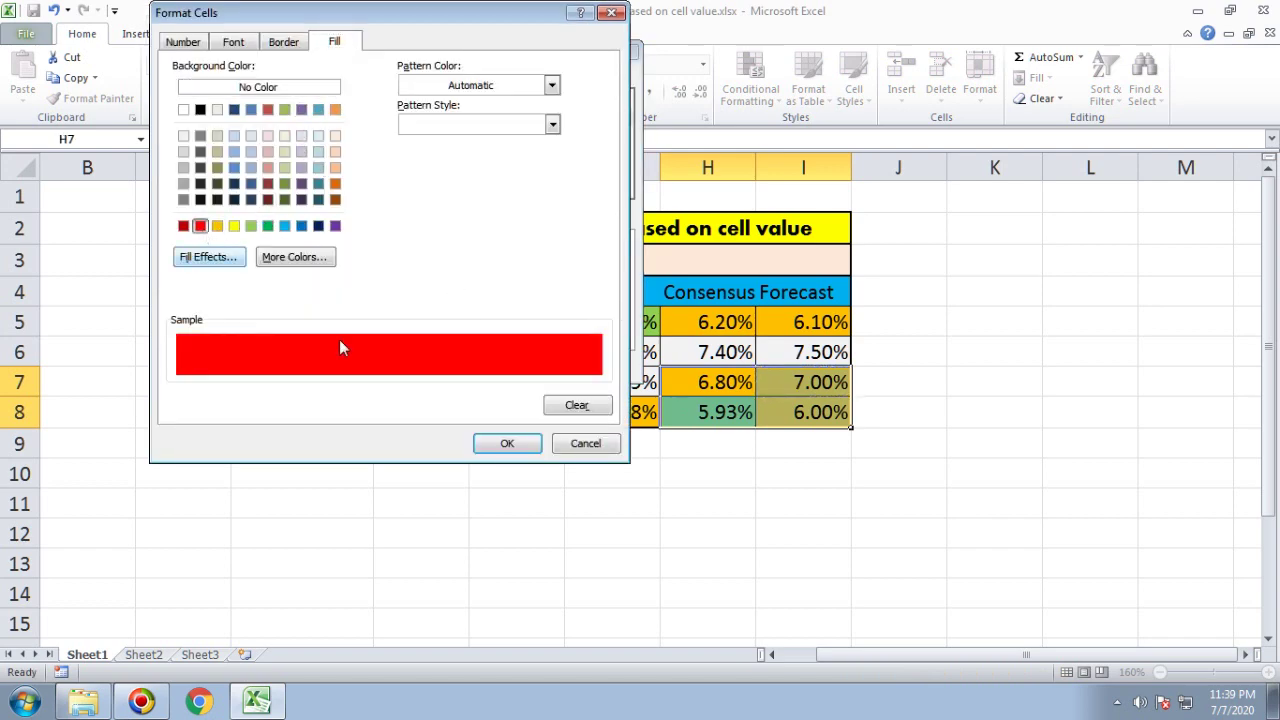
click(508, 444)
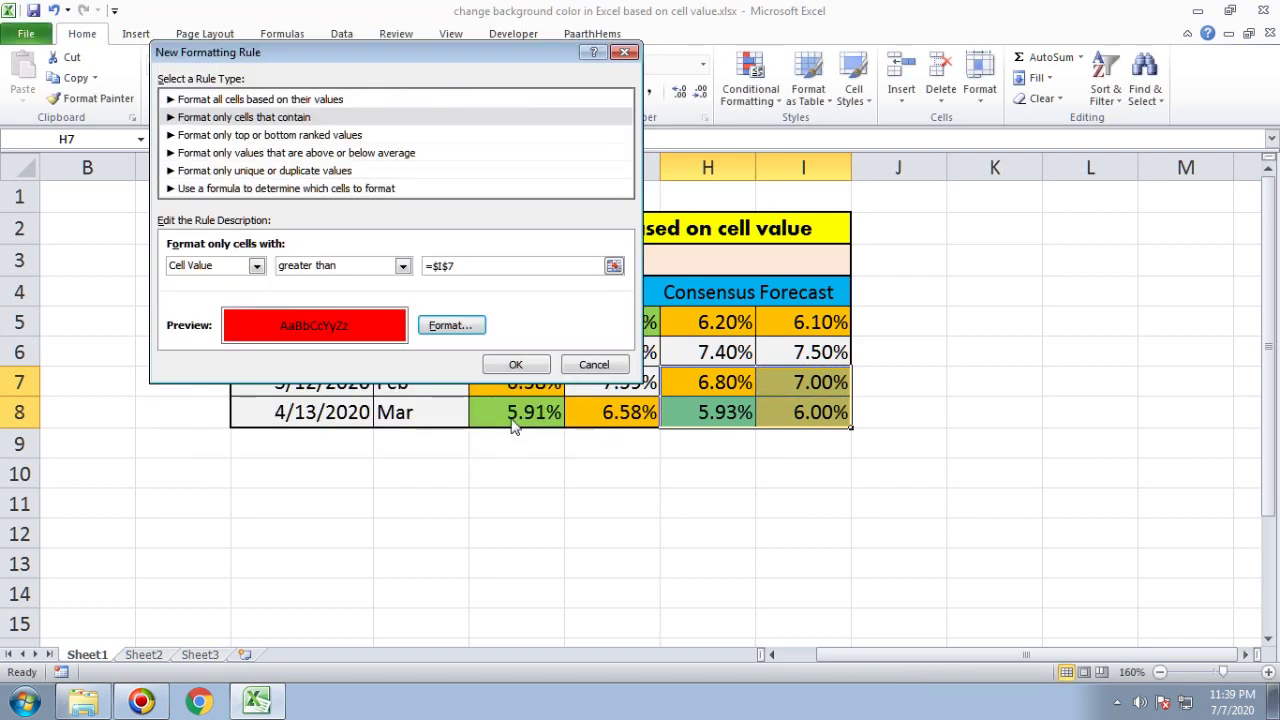
click(506, 365)
click(635, 351)
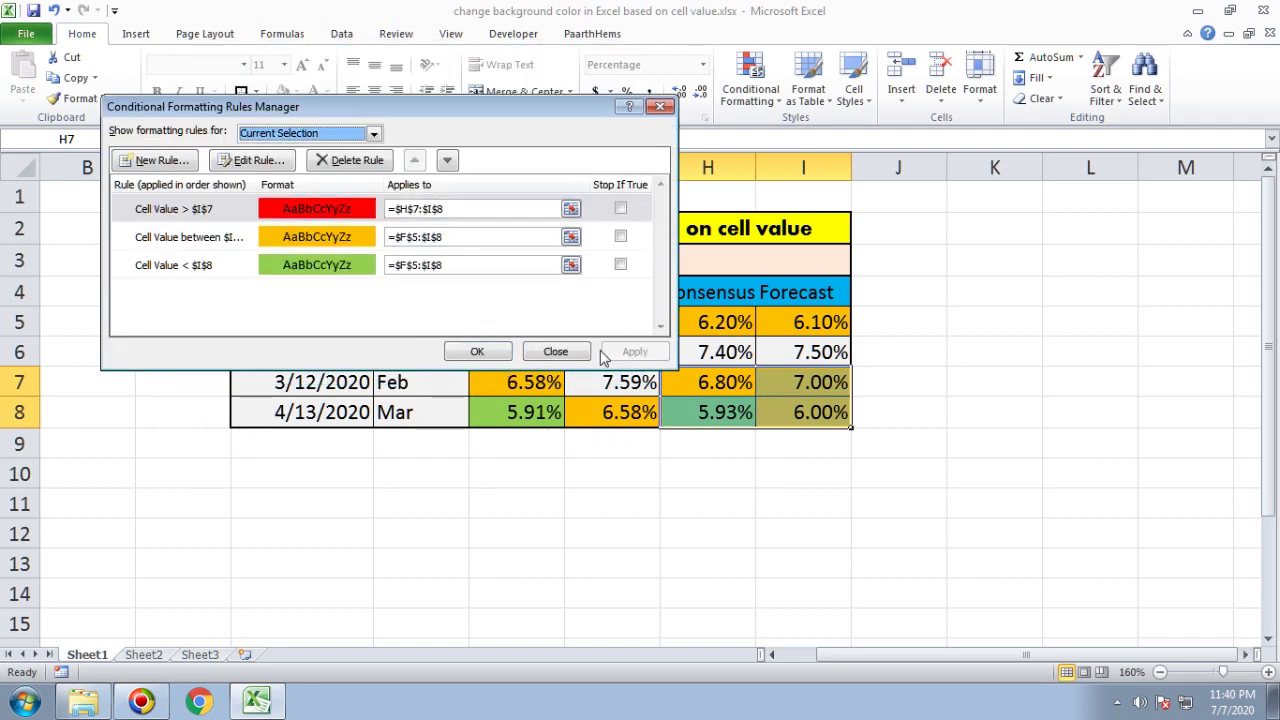
Step: Select F5:I8 and delete the old greater-than rule from its rule list
click(478, 352)
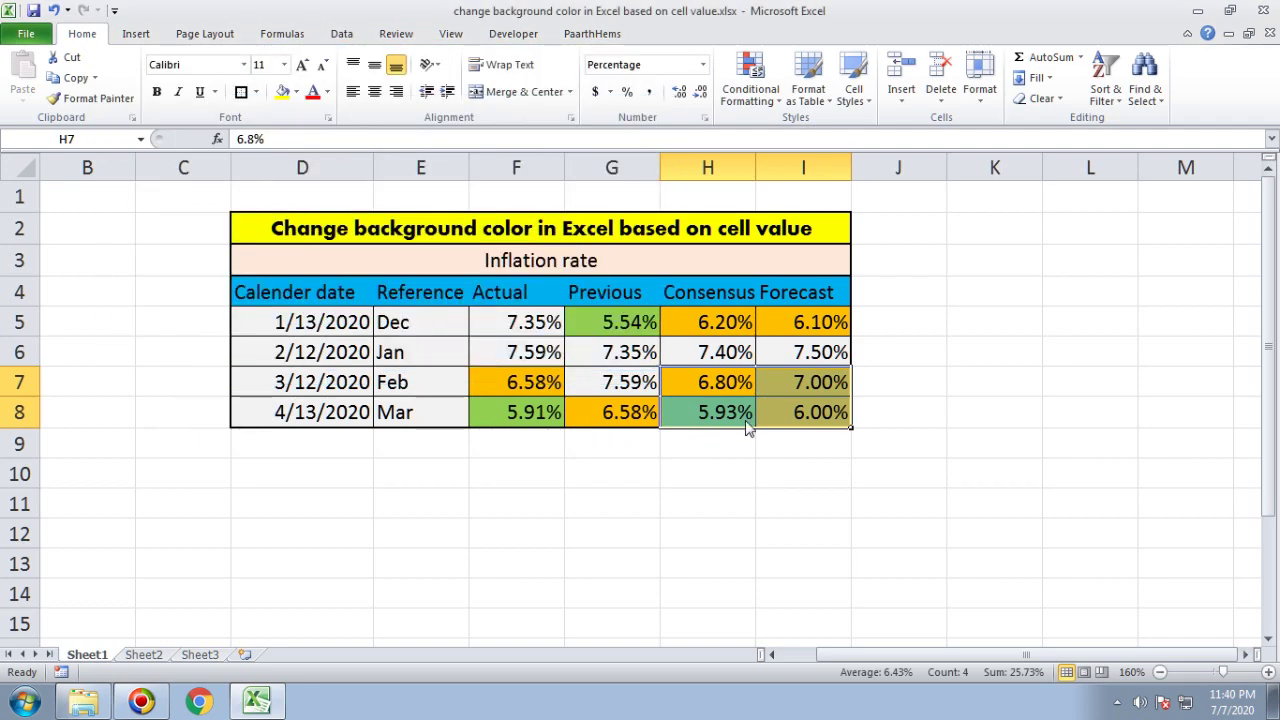
click(748, 426)
drag(508, 325, 805, 415)
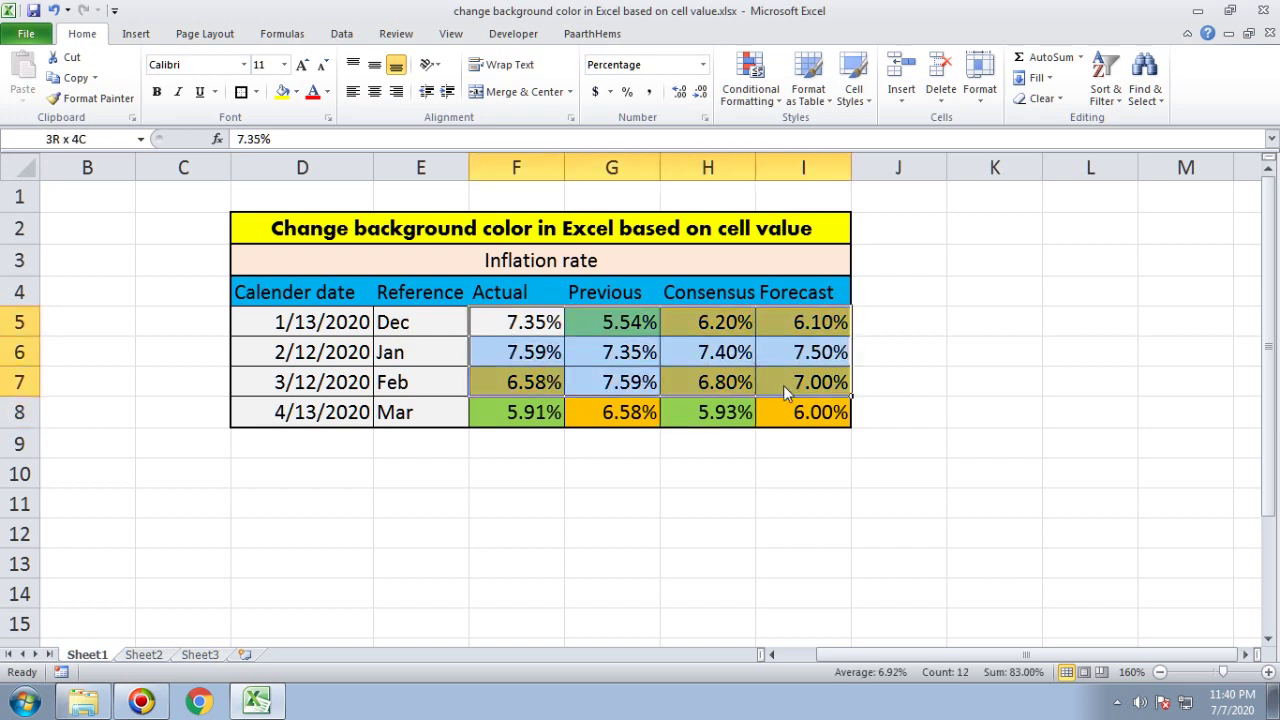
click(750, 90)
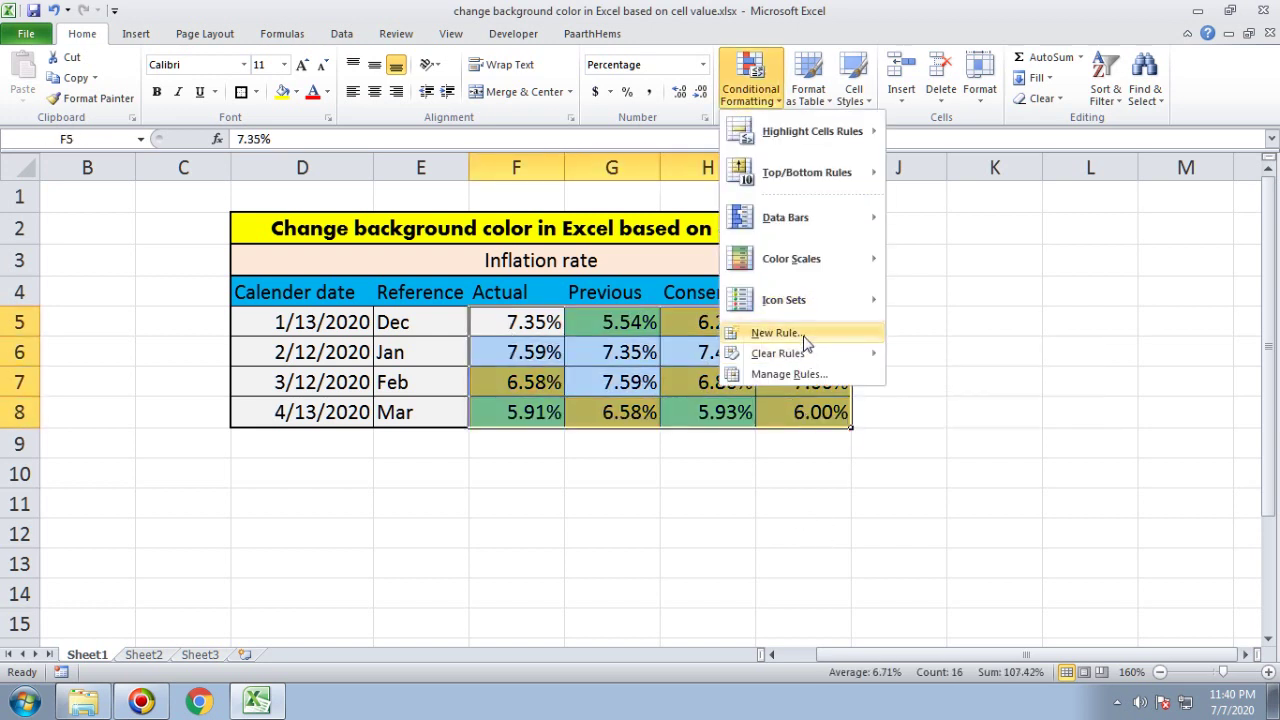
click(800, 374)
click(250, 220)
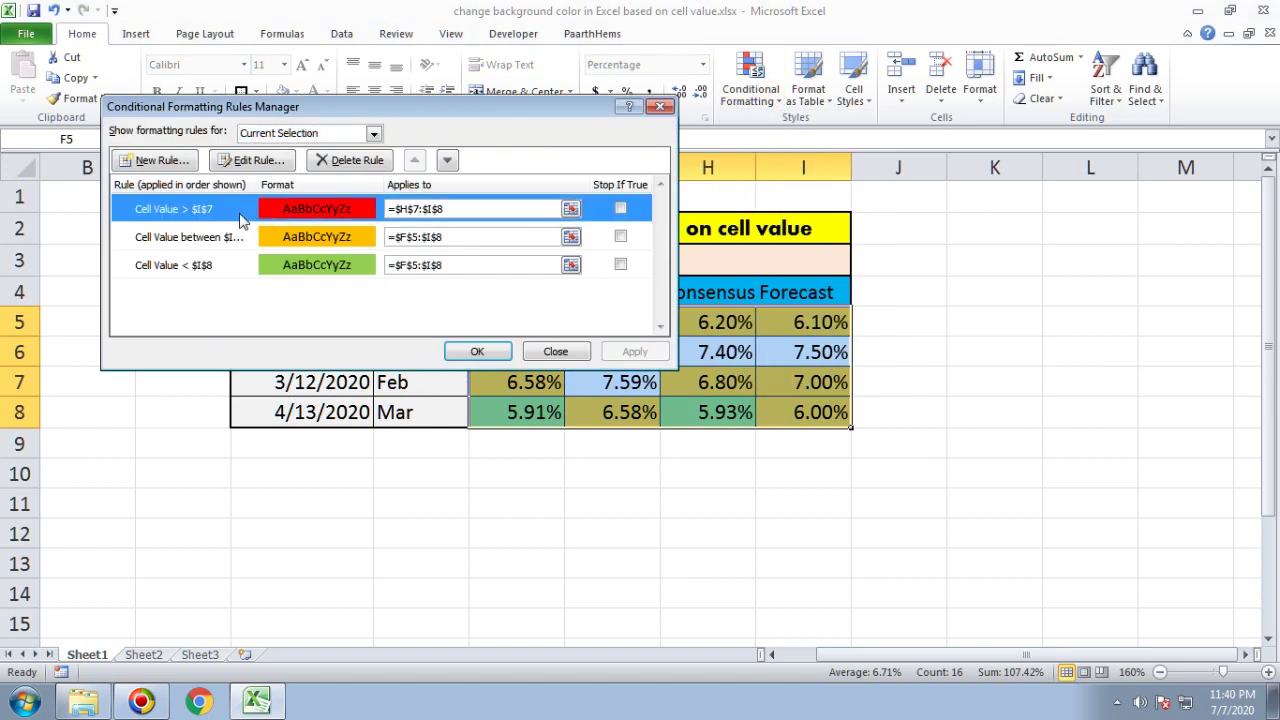
click(350, 160)
Step: Create a new cell-value rule: greater than threshold cell =$I$7
click(125, 162)
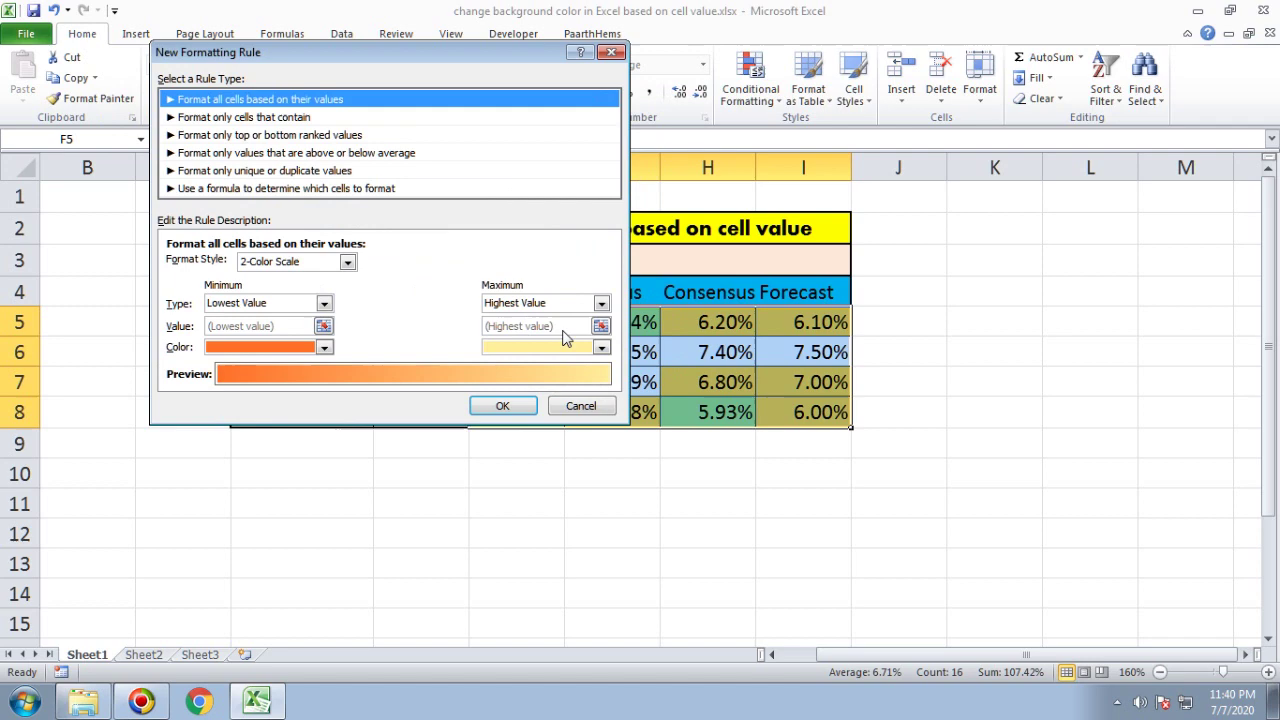
mouse_move(462, 58)
mouse_down()
mouse_move(322, 418)
mouse_move(394, 186)
mouse_up()
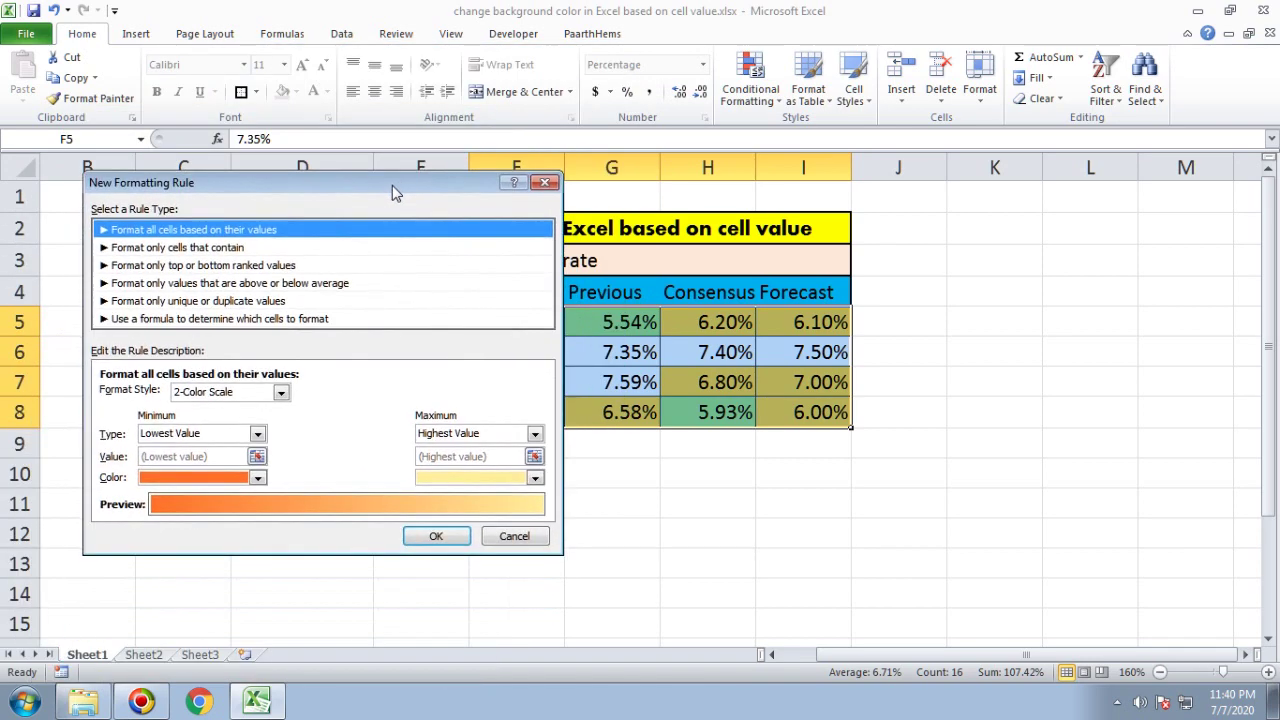
click(212, 250)
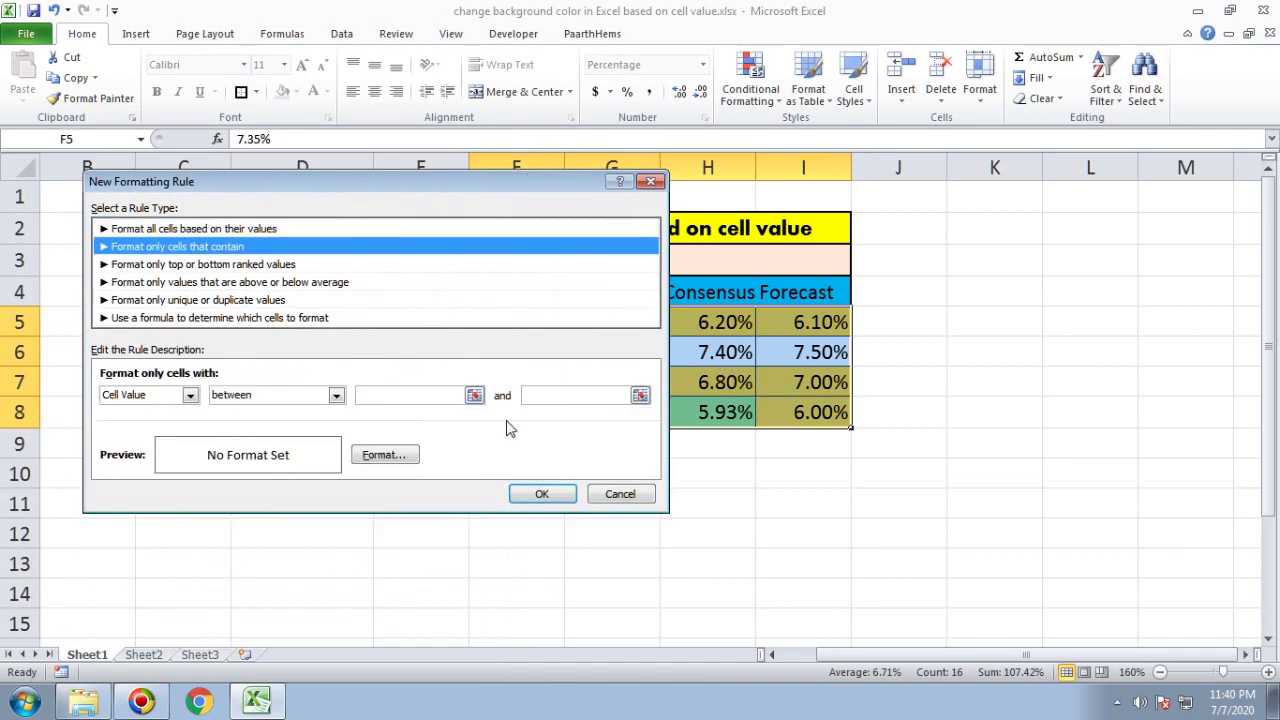
click(304, 402)
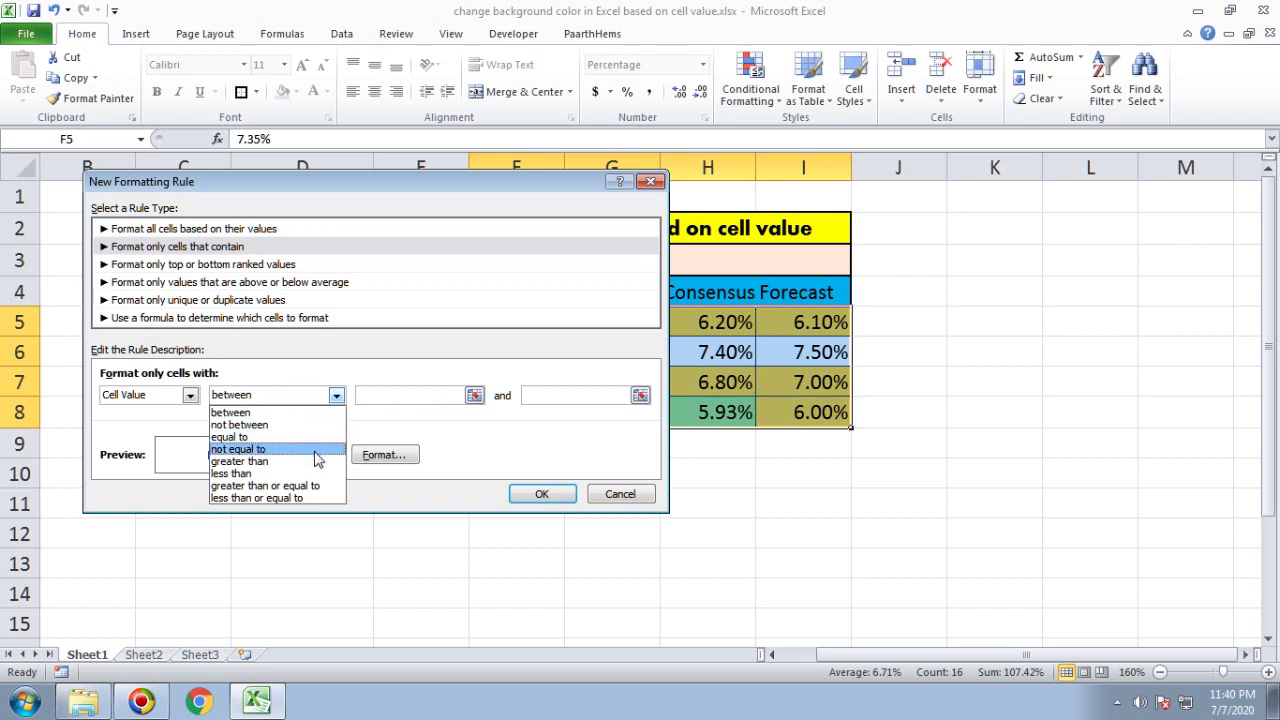
click(312, 461)
click(838, 390)
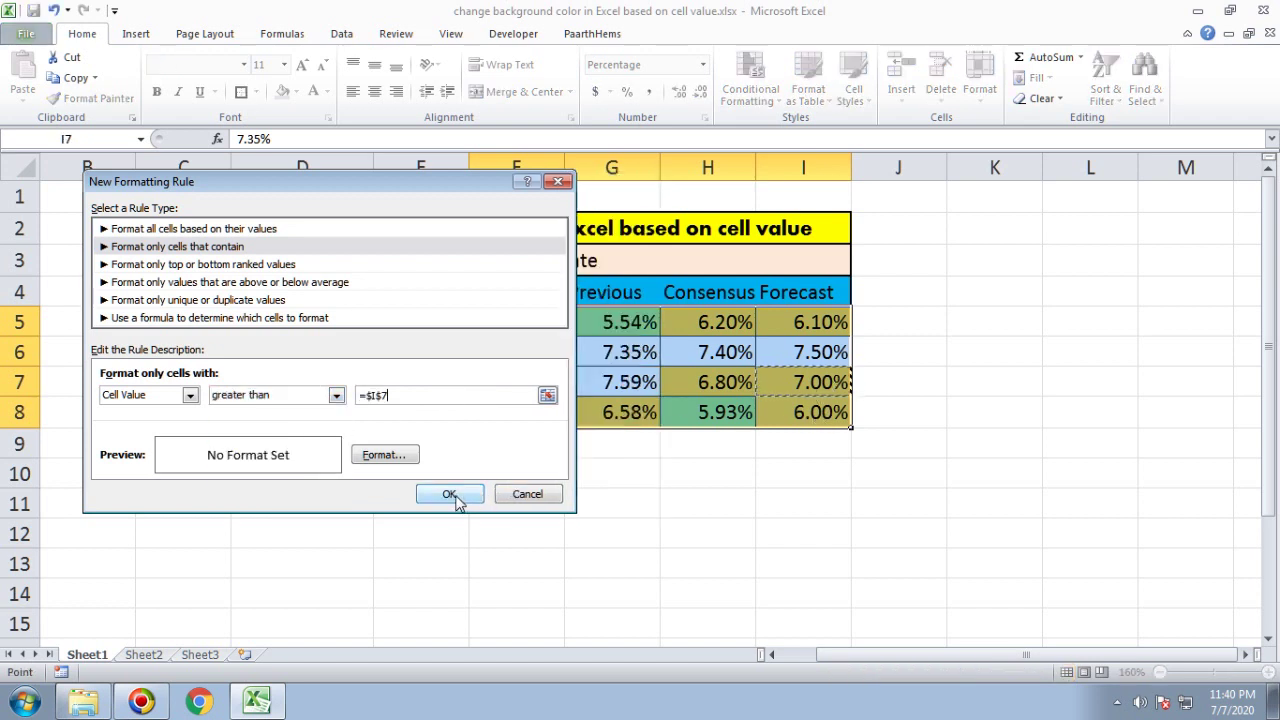
Step: Give the greater-than rule a red fill, save it, and apply the rules
click(388, 455)
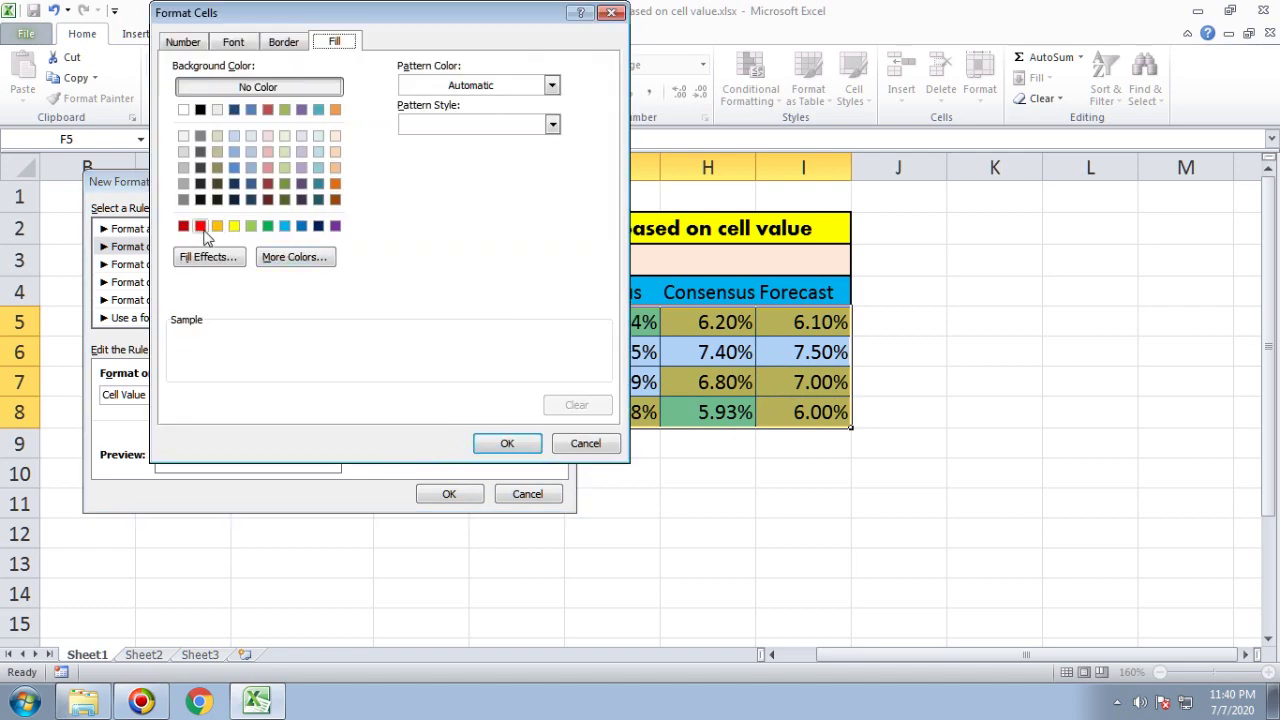
click(200, 226)
click(507, 443)
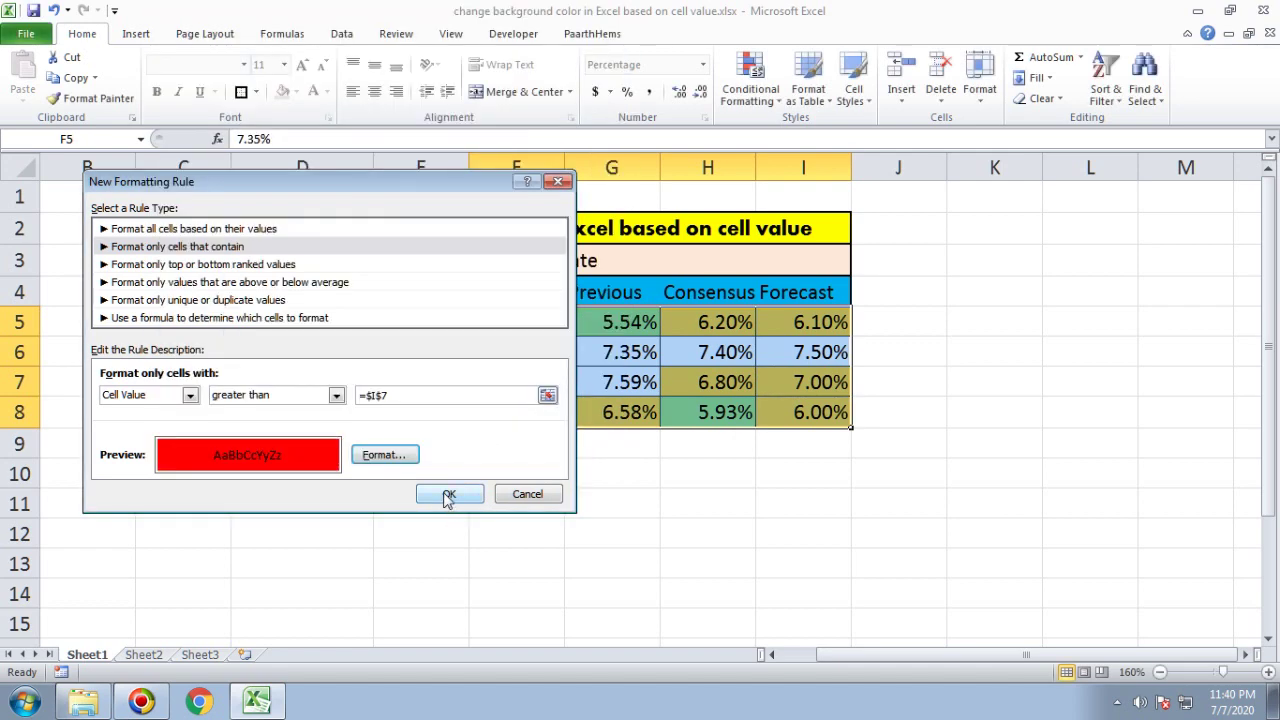
click(449, 497)
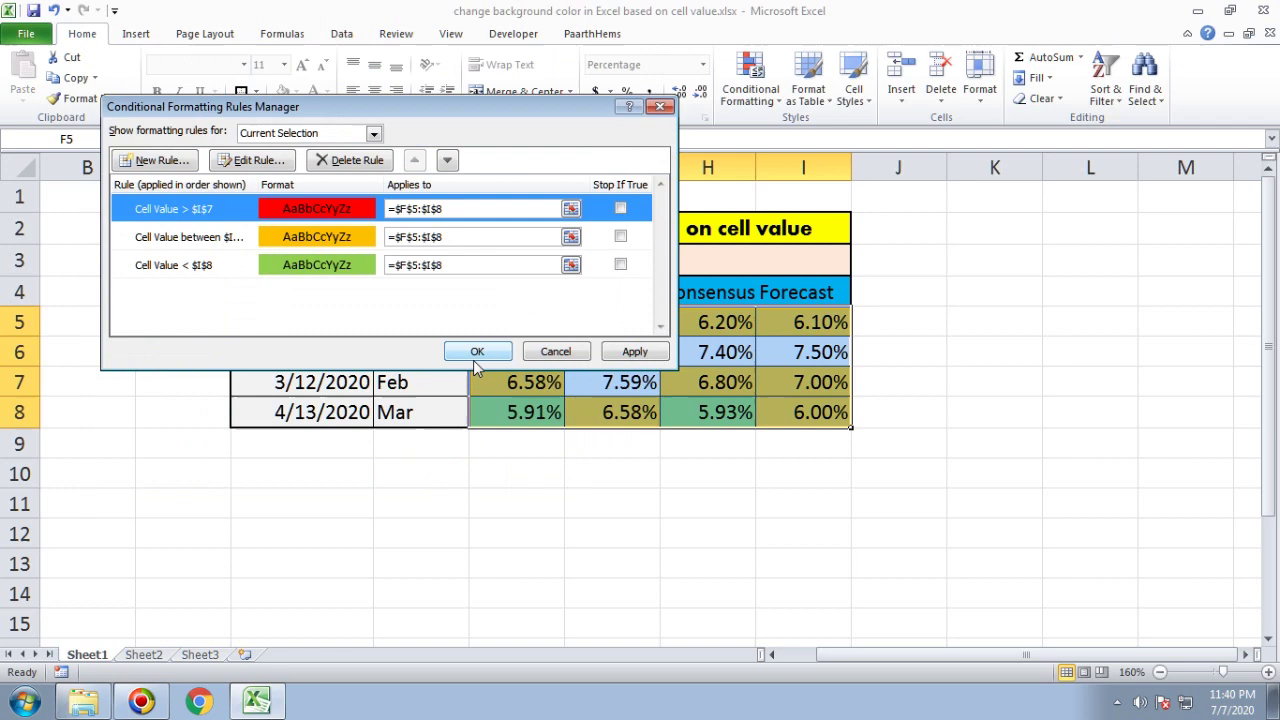
click(617, 355)
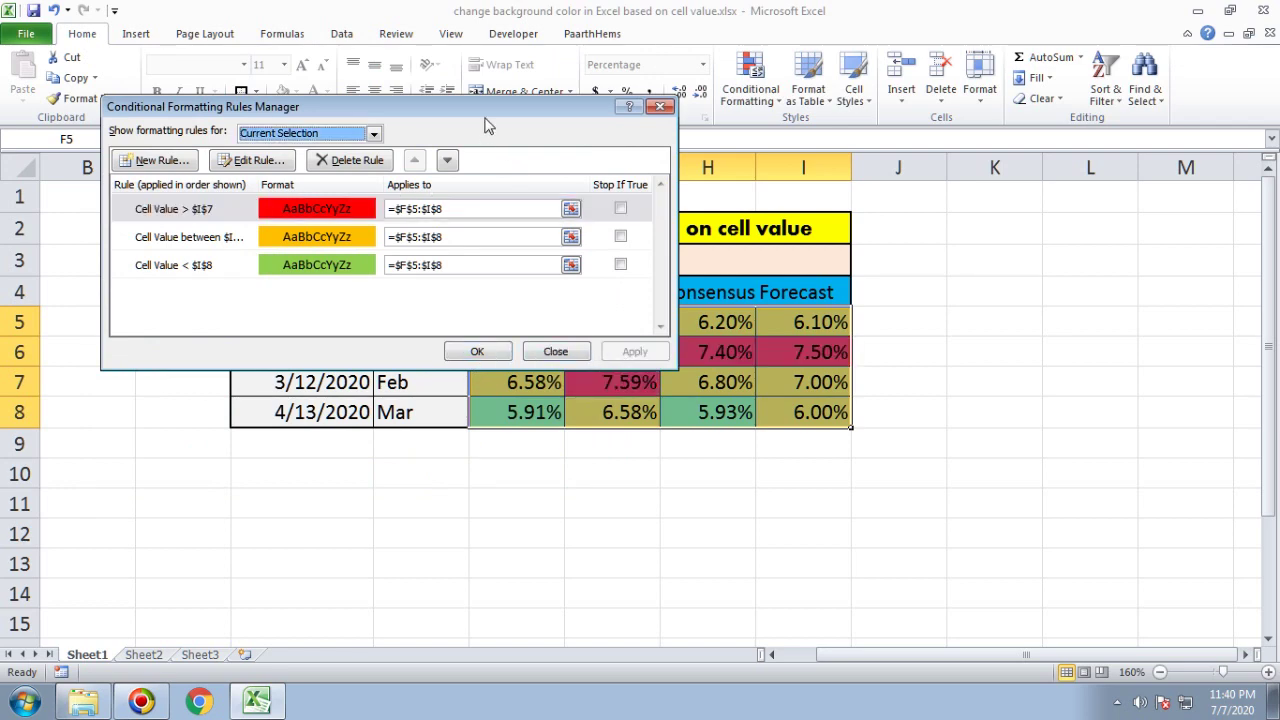
mouse_move(480, 109)
mouse_down()
mouse_move(323, 398)
mouse_move(597, 437)
mouse_move(603, 379)
mouse_up()
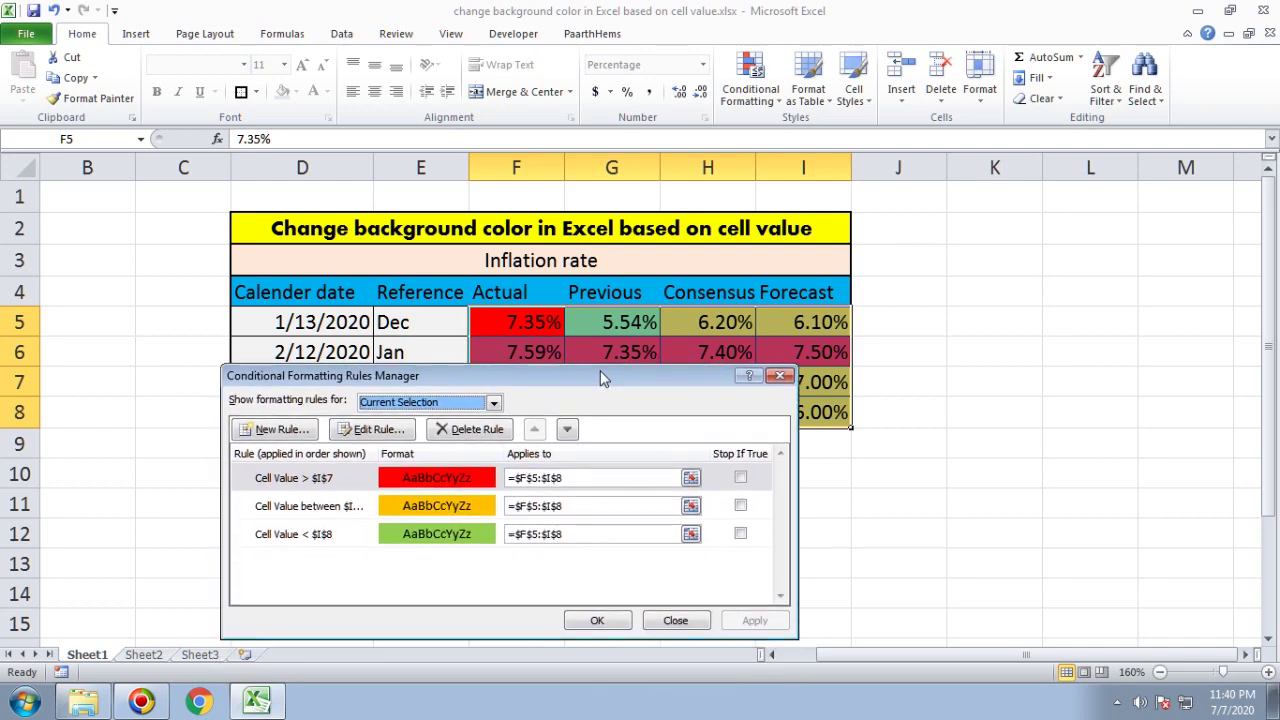
click(618, 625)
Step: Check the value cells, including F7's 6.58%, and select F5:I8
click(620, 472)
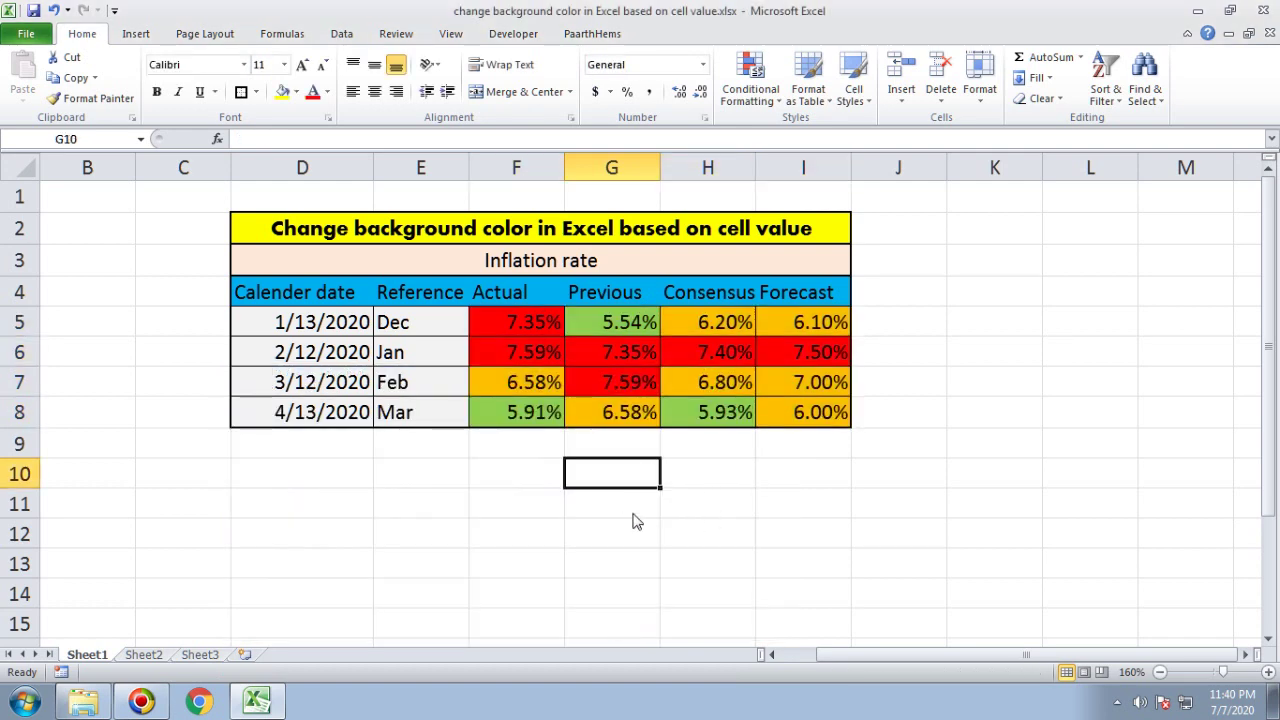
mouse_move(542, 335)
mouse_down()
mouse_move(700, 352)
mouse_move(810, 412)
mouse_up()
click(810, 412)
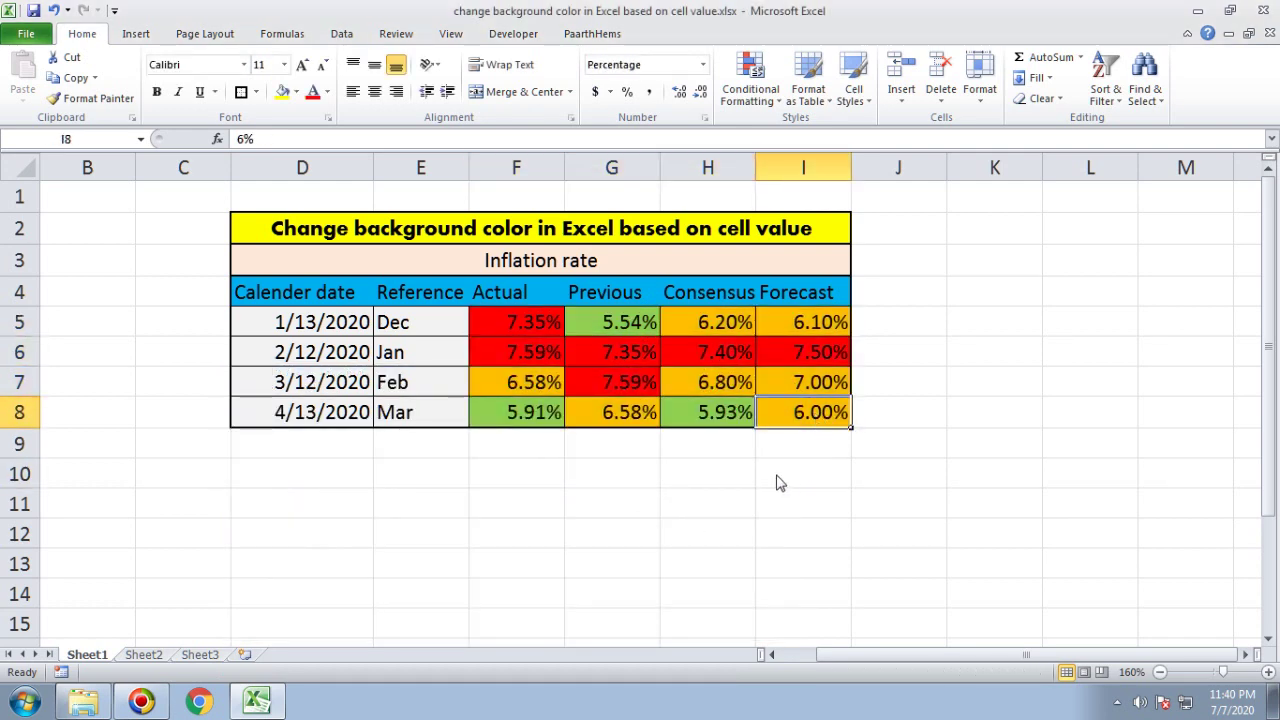
drag(551, 342, 785, 412)
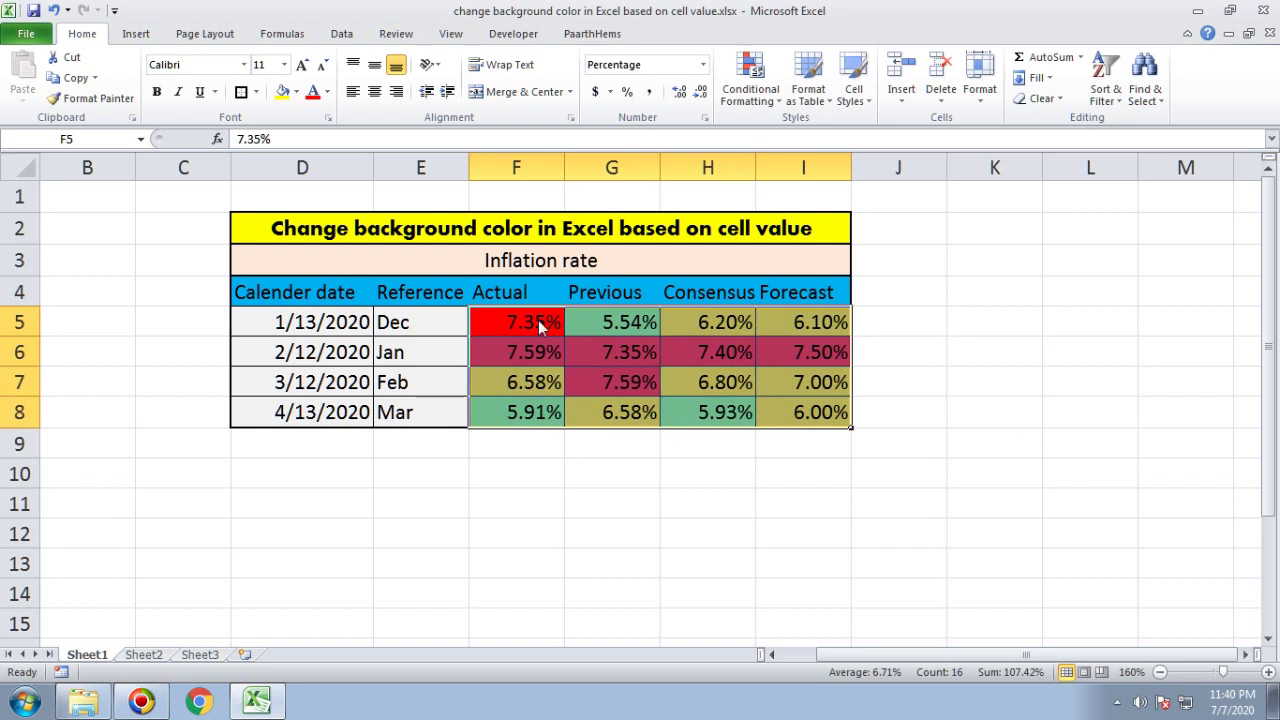
click(523, 410)
click(532, 383)
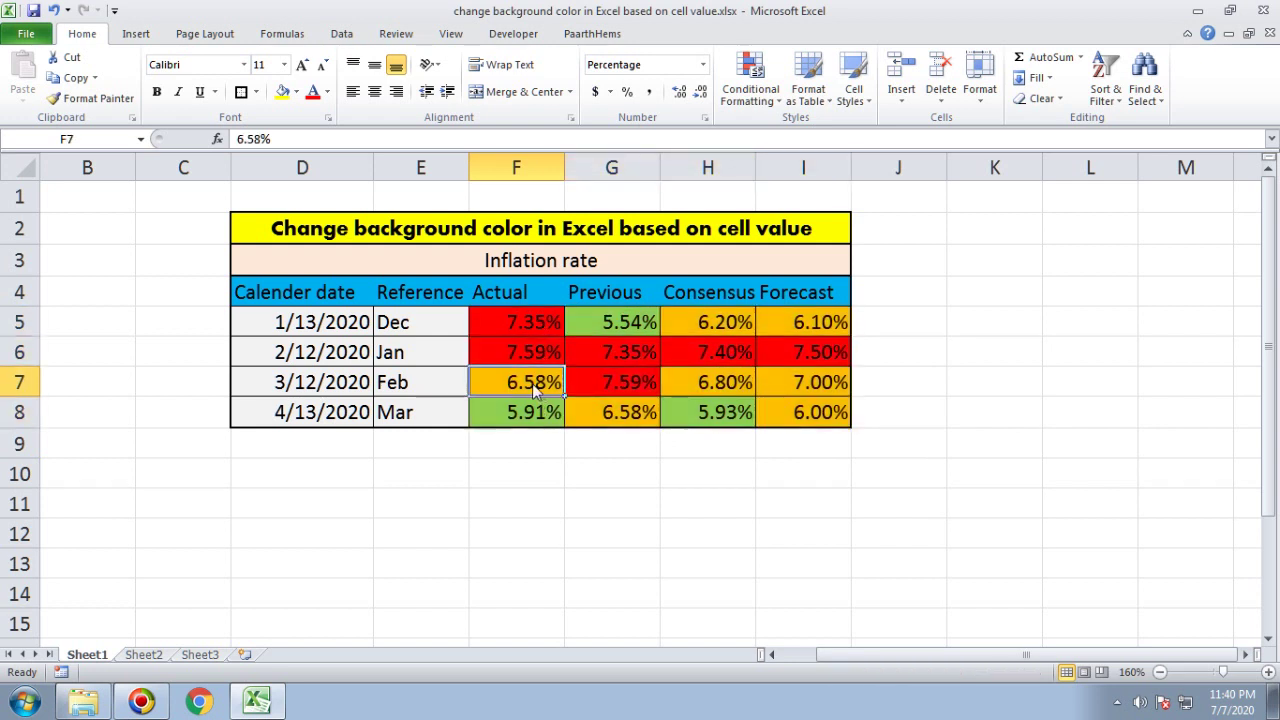
drag(525, 323, 812, 415)
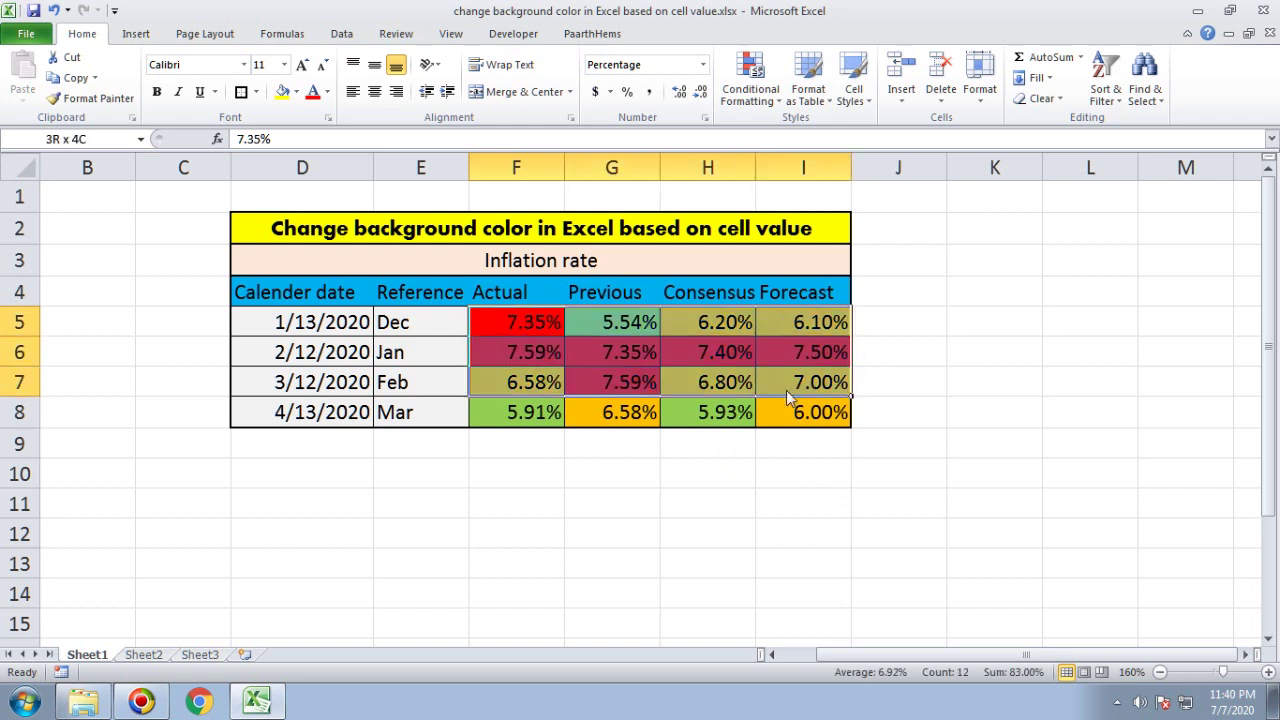
Step: Open the between-thresholds rule from the rules manager for editing
click(766, 104)
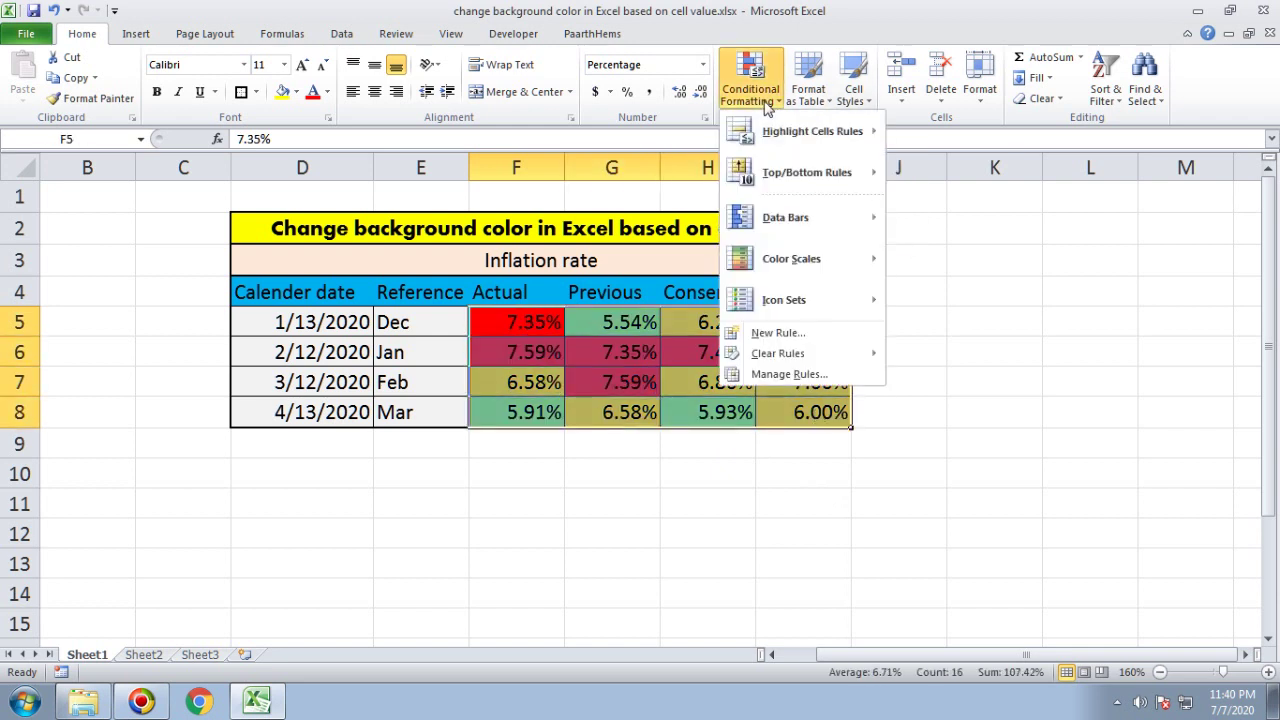
click(790, 374)
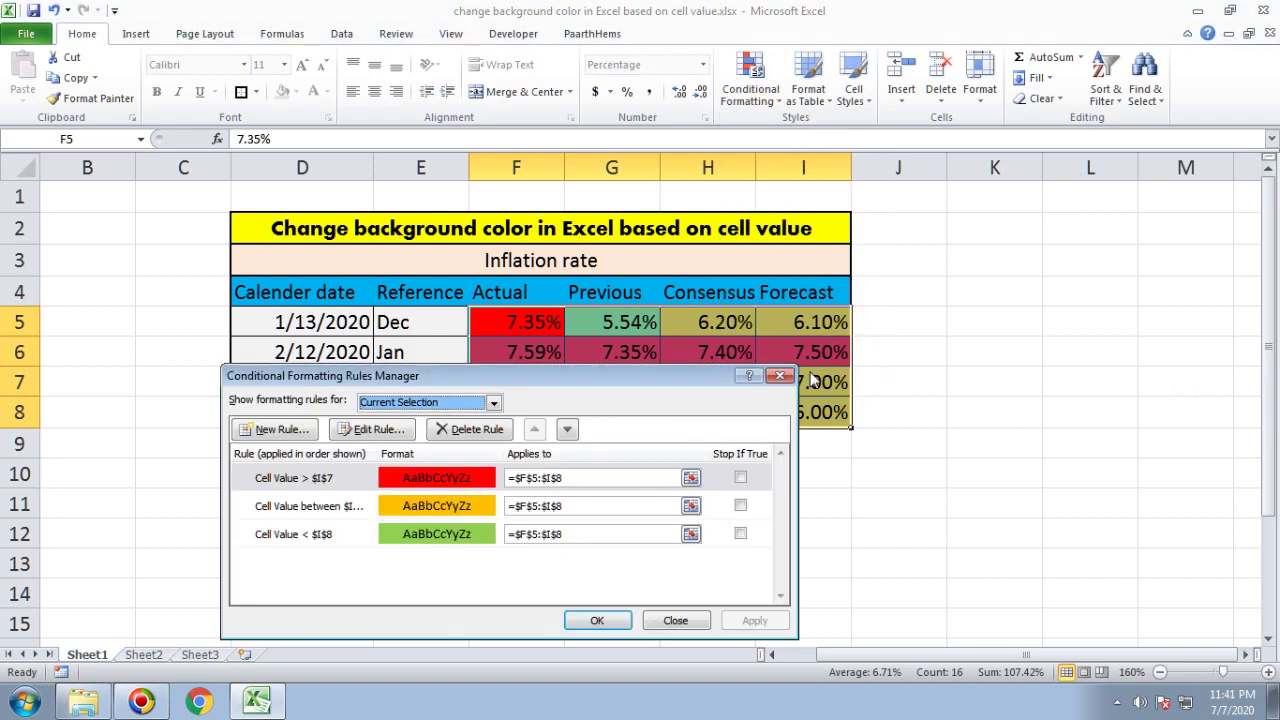
click(310, 512)
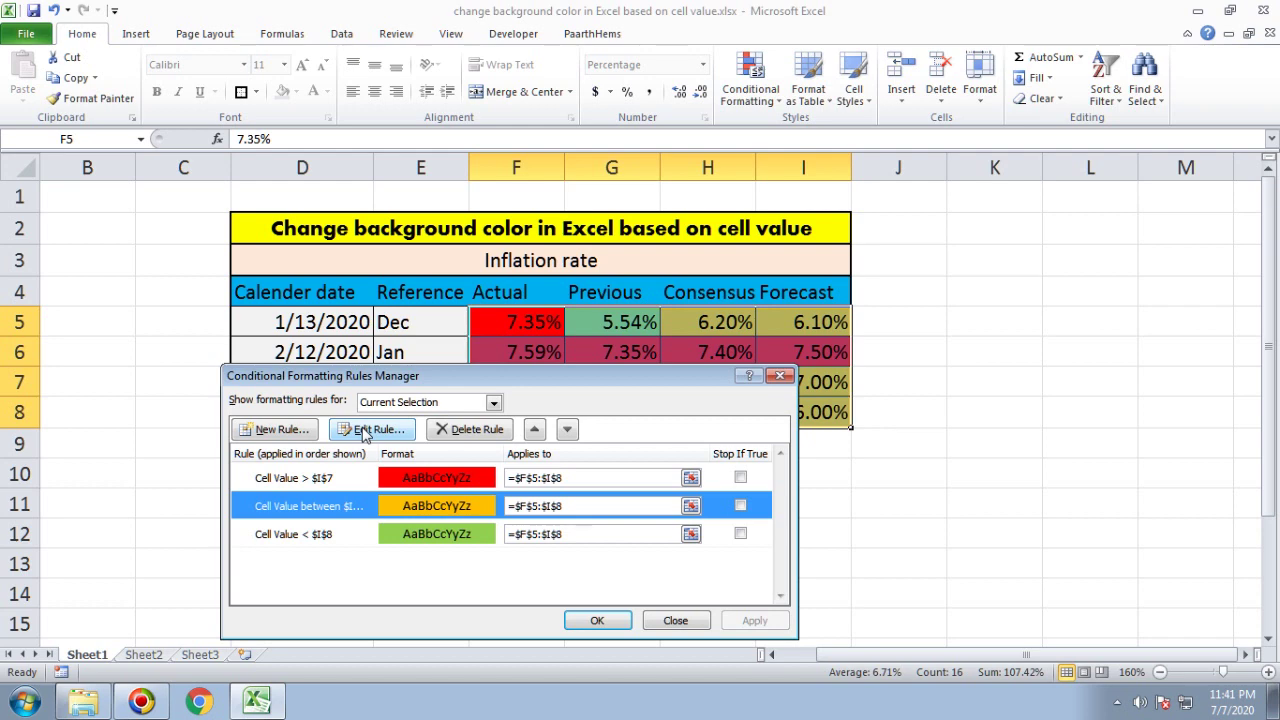
click(365, 431)
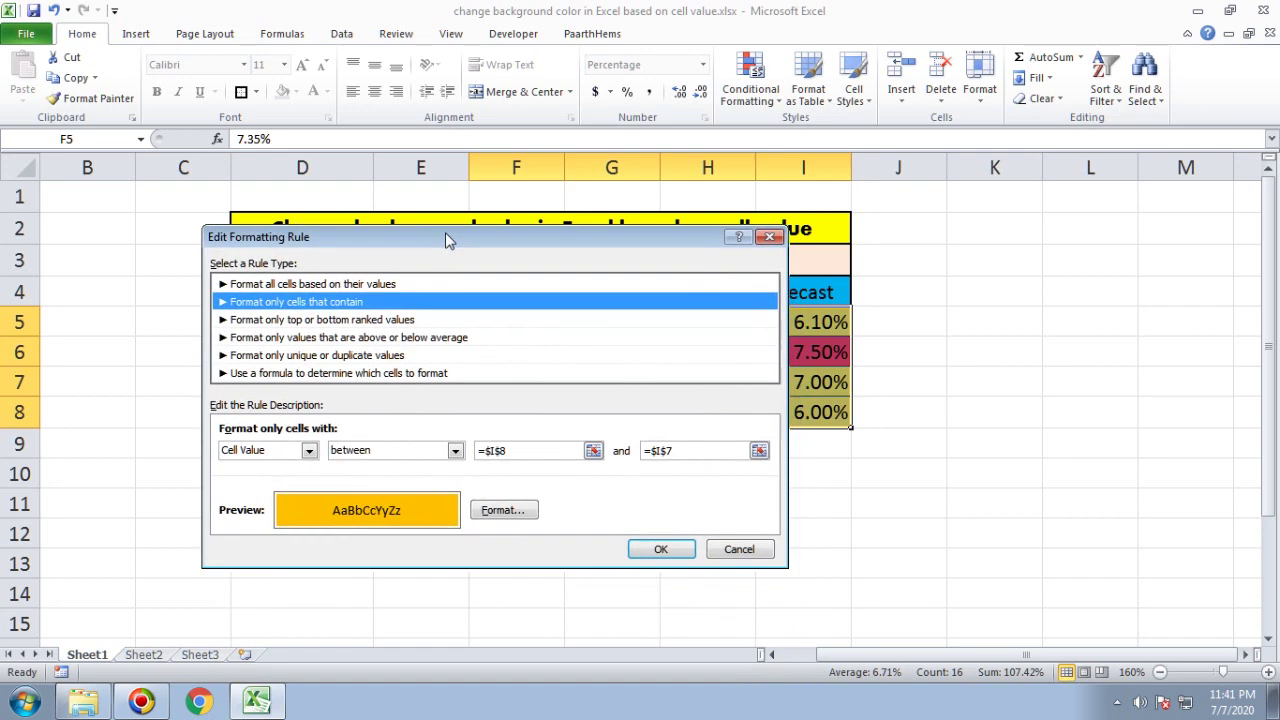
drag(462, 345, 436, 211)
Step: Change the between rule's fill from orange to yellow and apply the rules
click(495, 482)
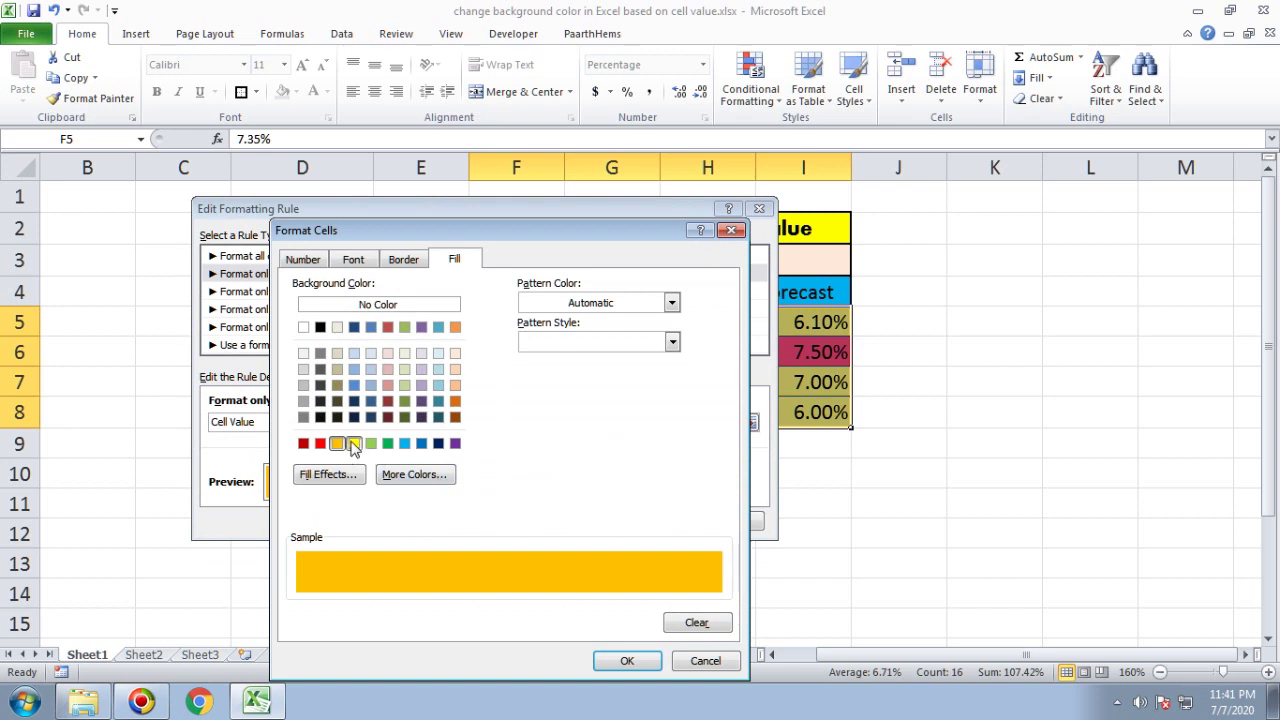
click(354, 443)
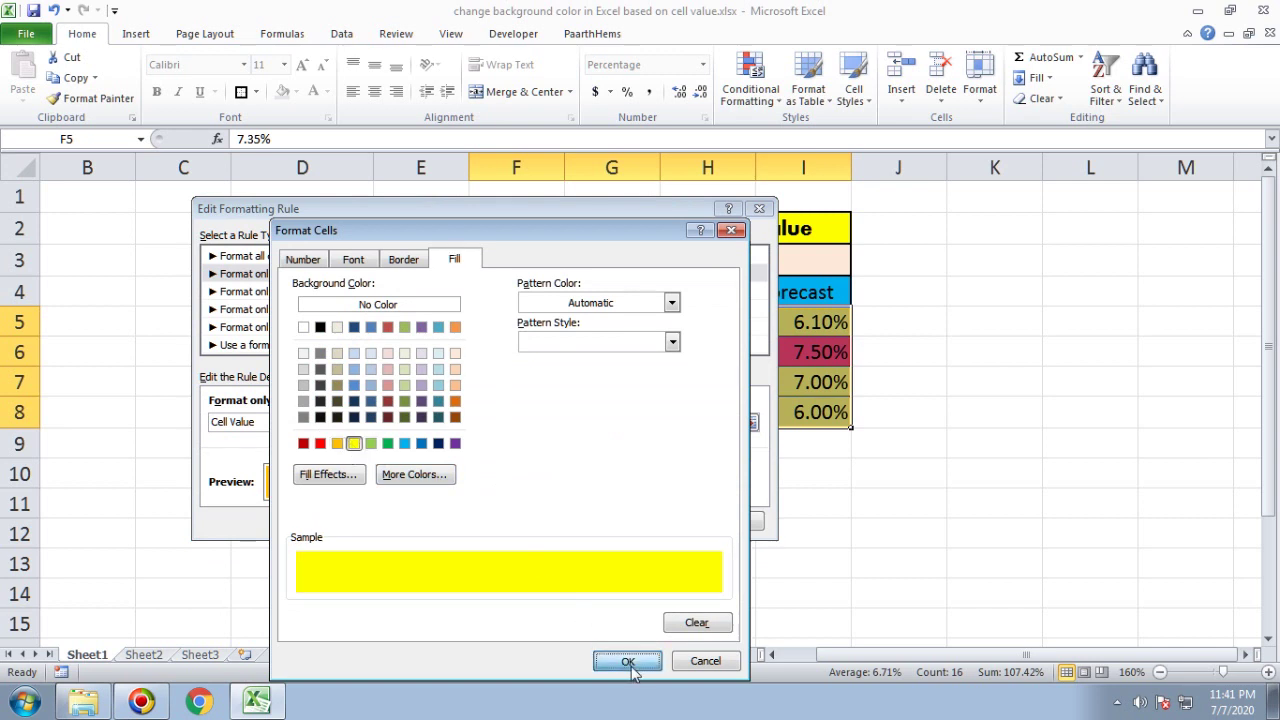
click(630, 664)
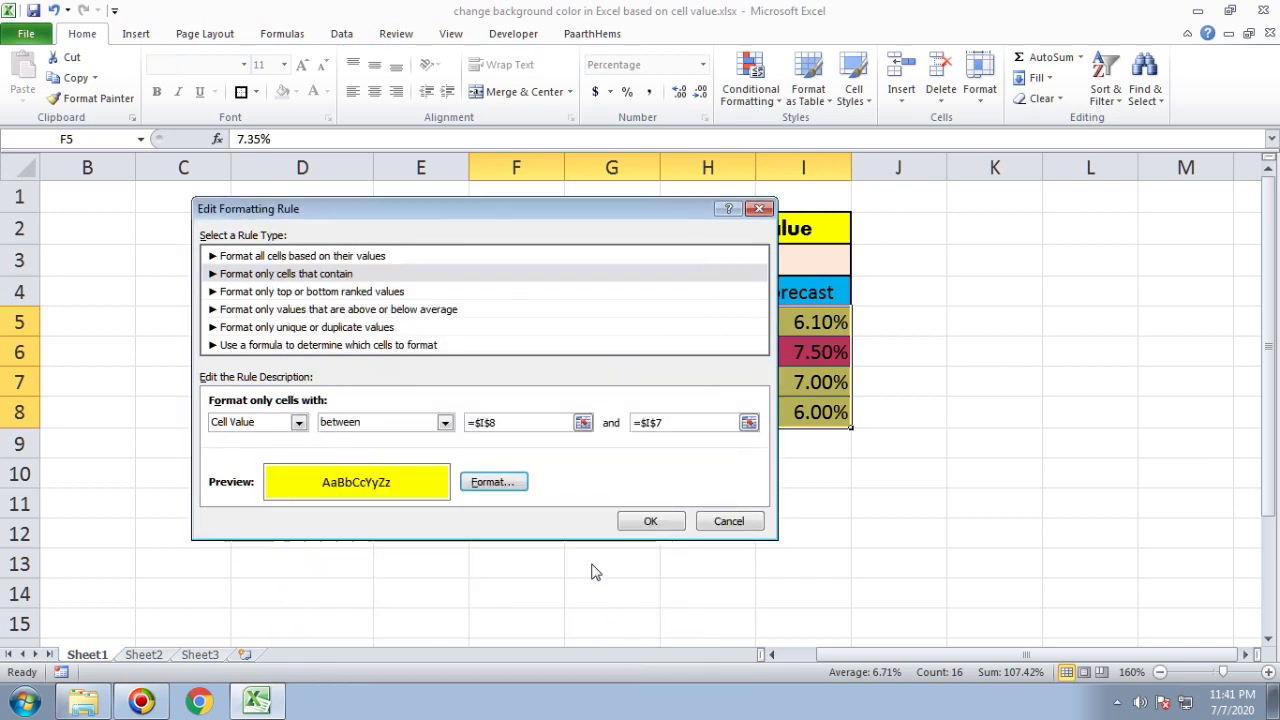
click(664, 525)
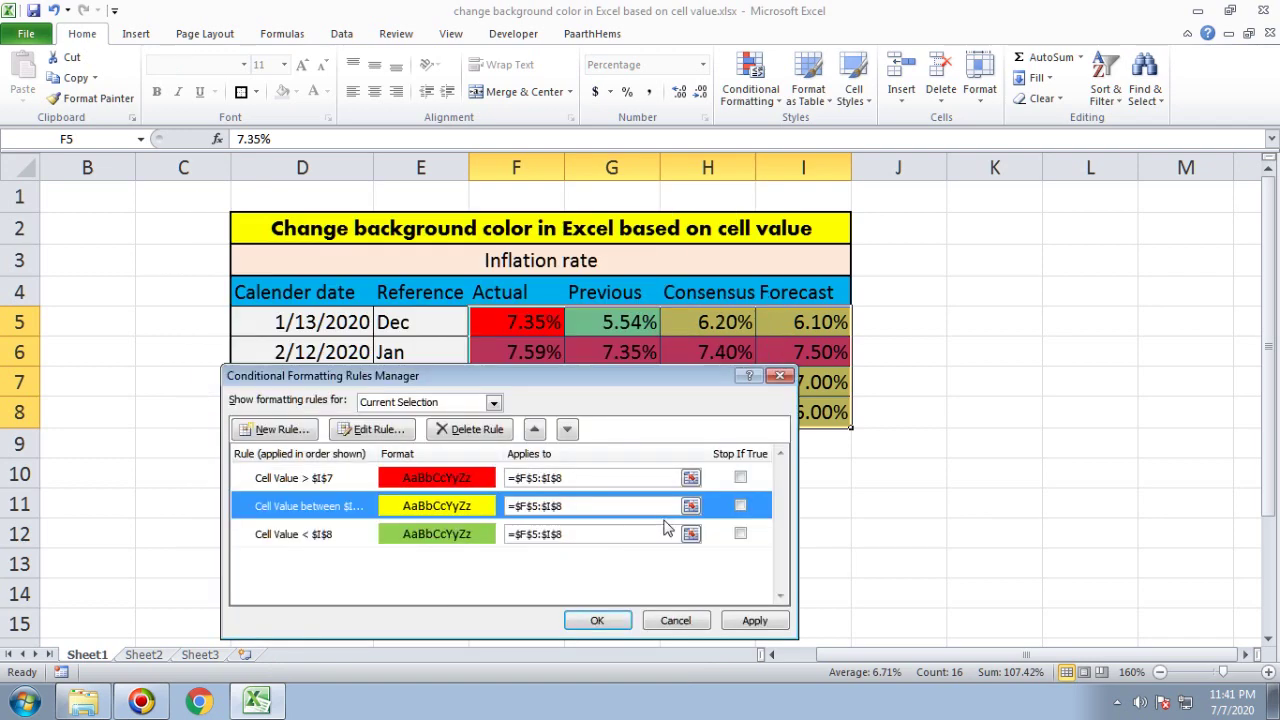
click(620, 621)
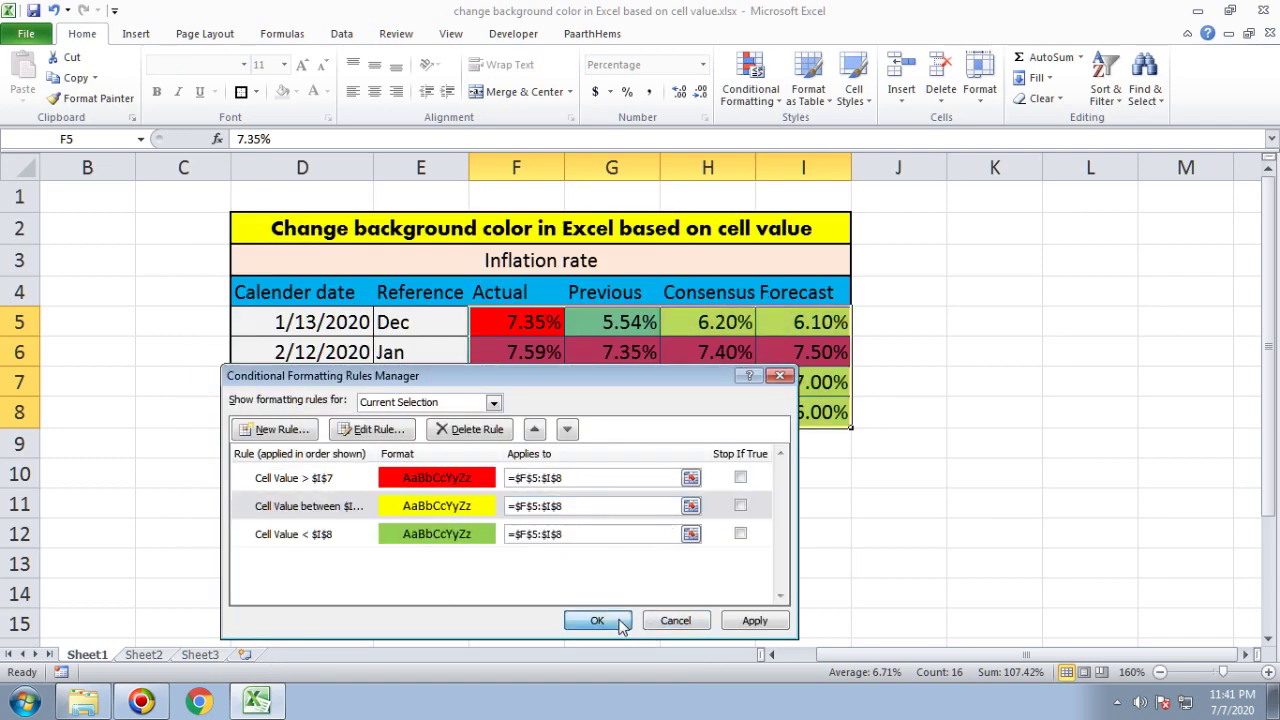
click(598, 486)
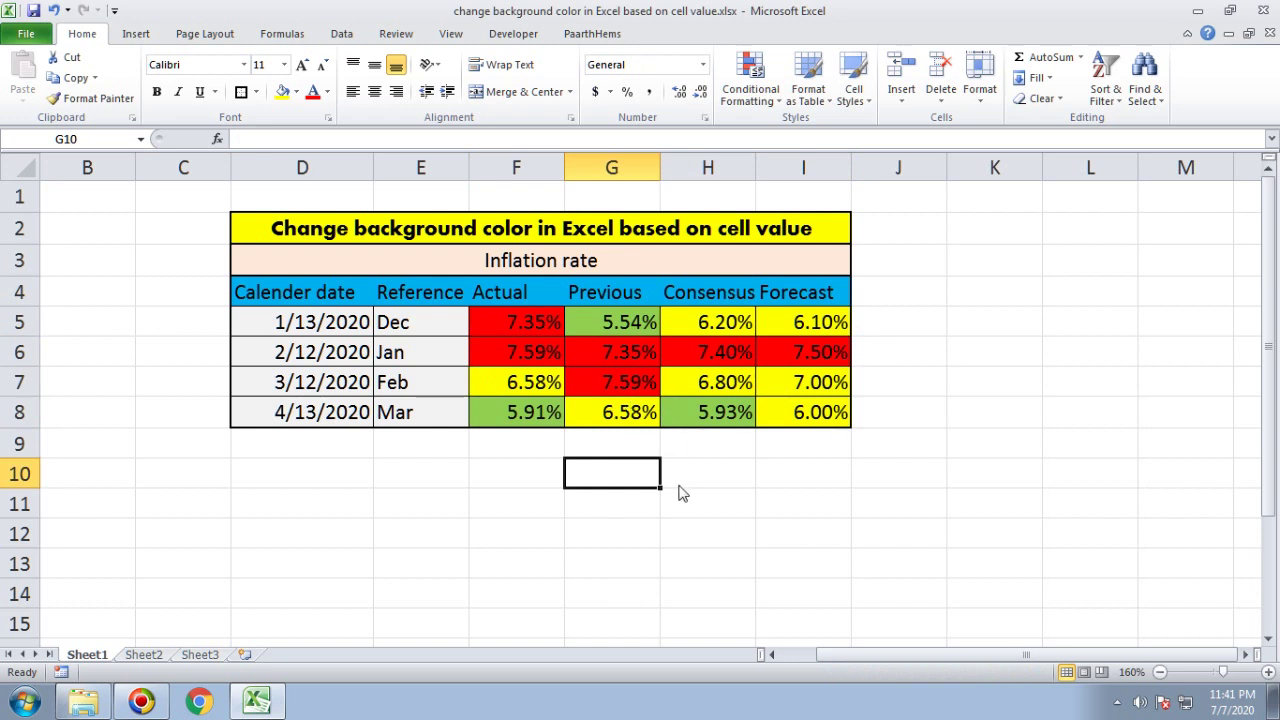